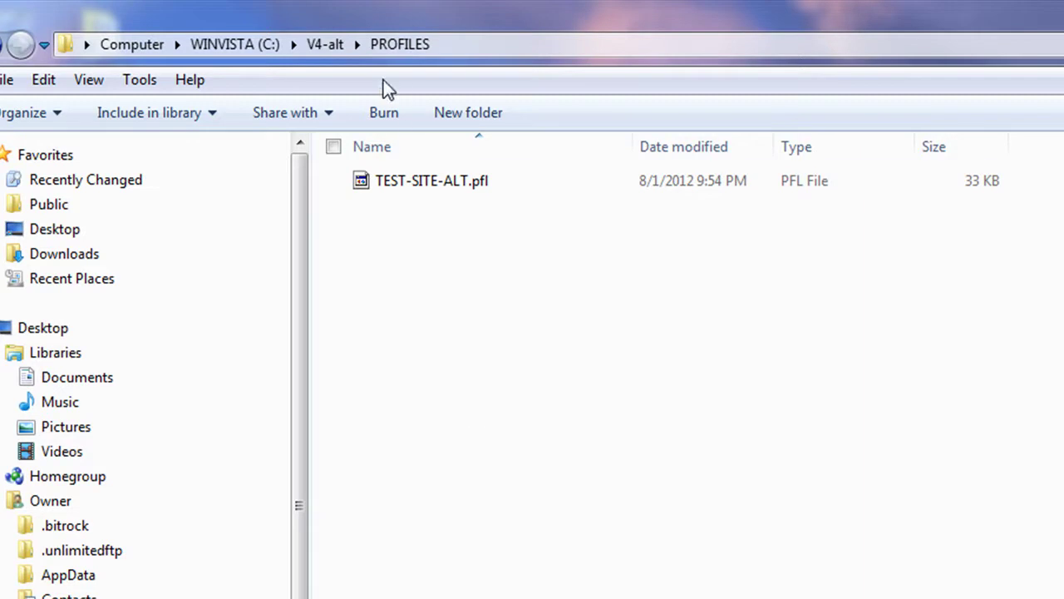
Compare the PROFILES folders of C:\V4-alt and C:\V4 to see which profile file each contains
click(330, 46)
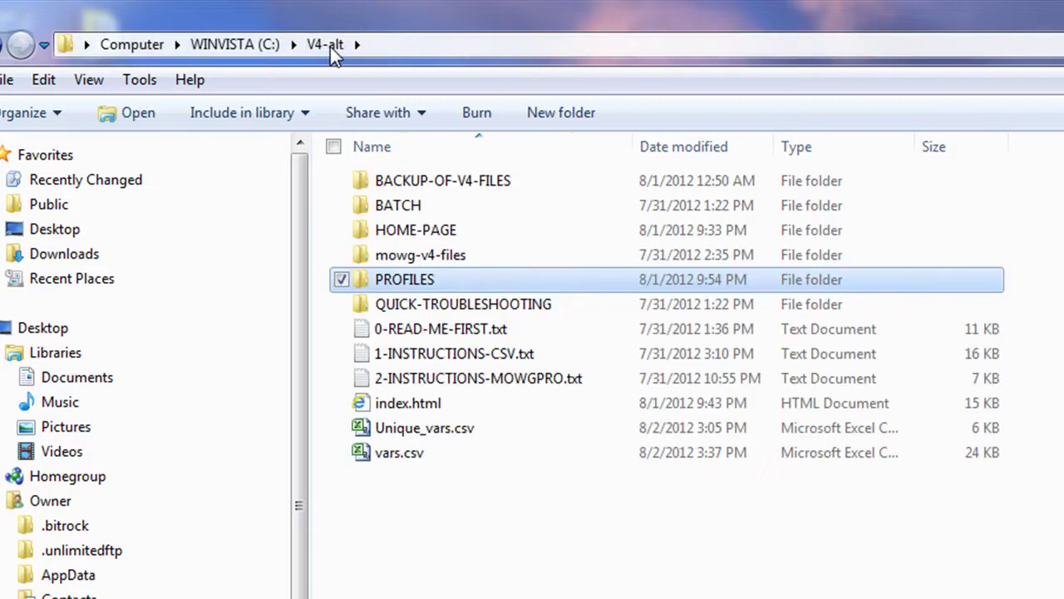
double_click(384, 279)
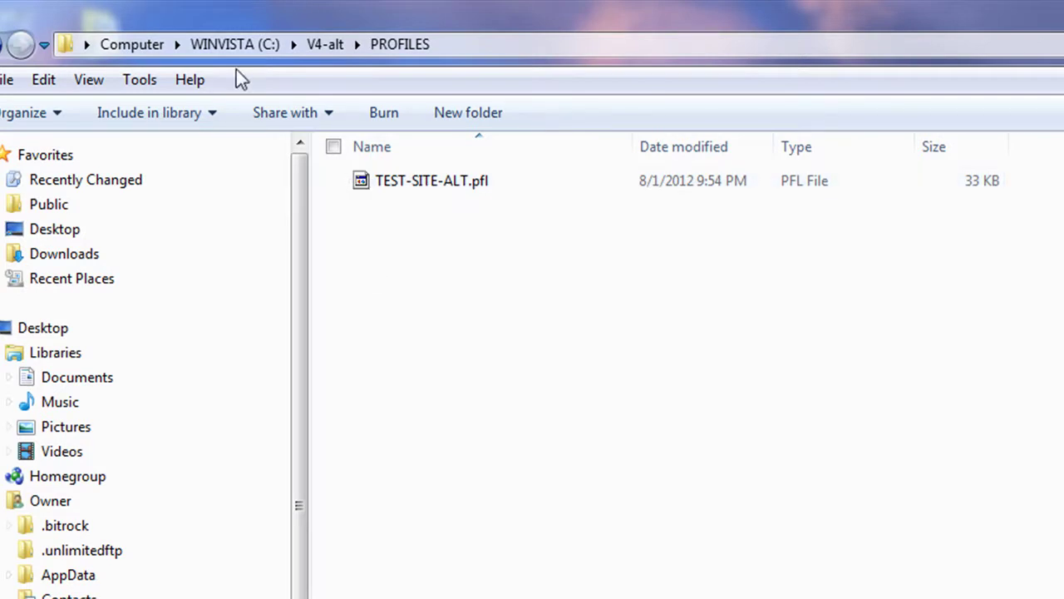
click(233, 41)
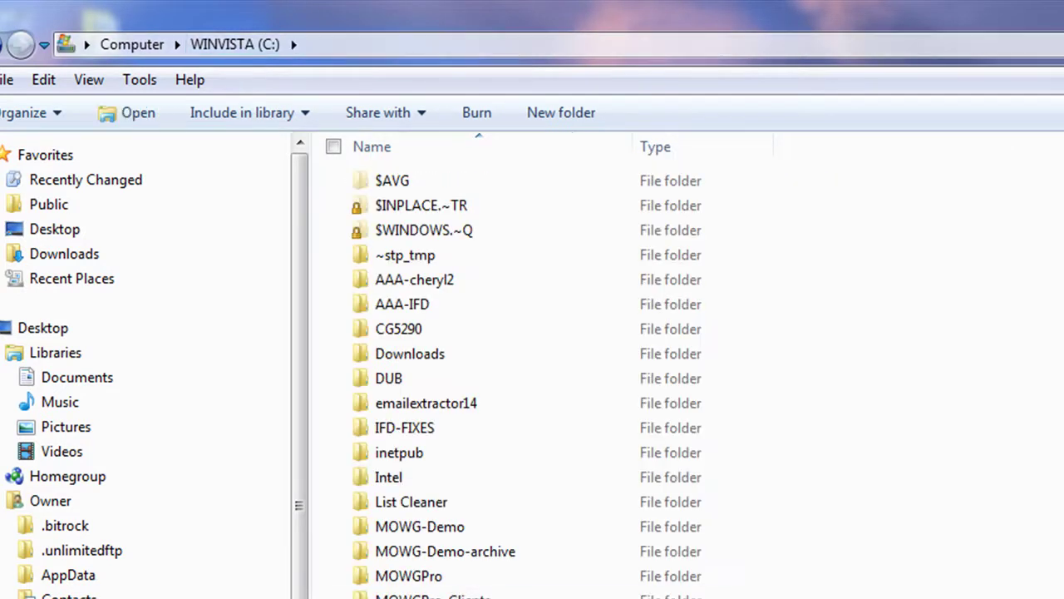
key(Return)
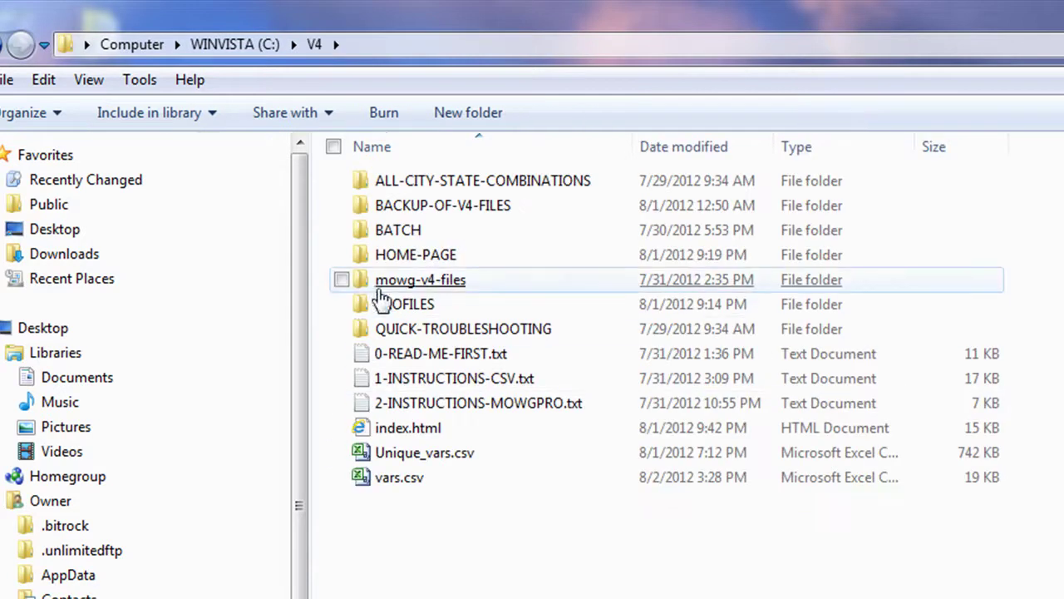
double_click(405, 306)
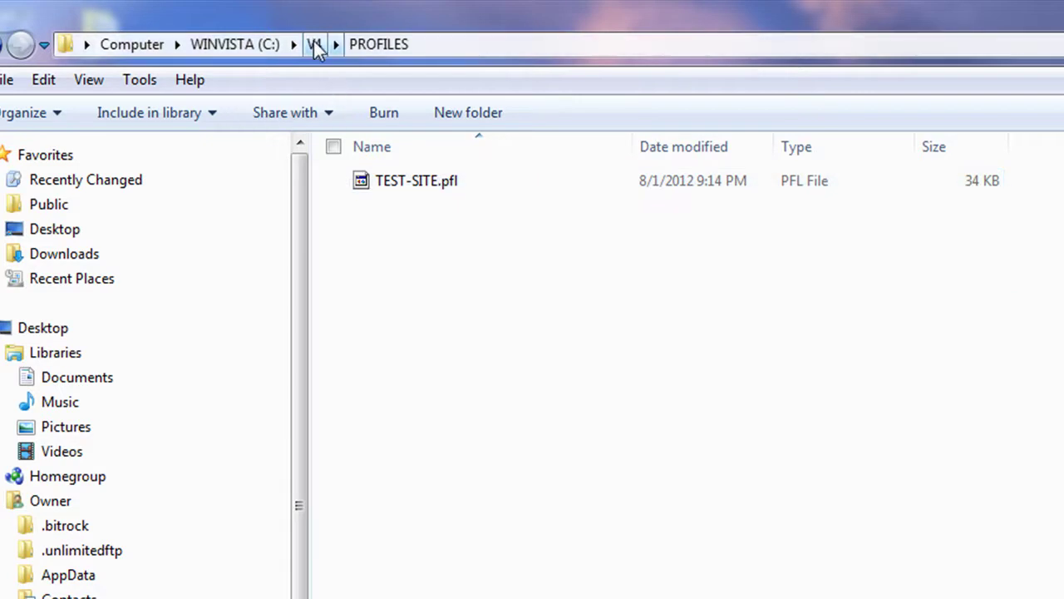
Return to the PROFILES folder in C:\V4-alt and select TEST-SITE-ALT.pfl
click(230, 51)
double_click(395, 597)
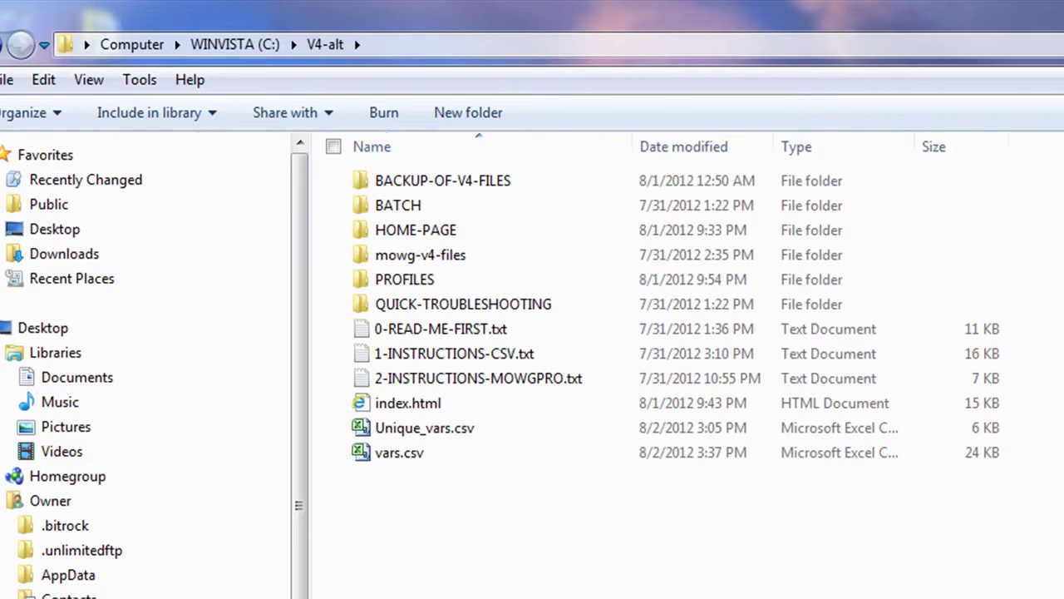
double_click(389, 280)
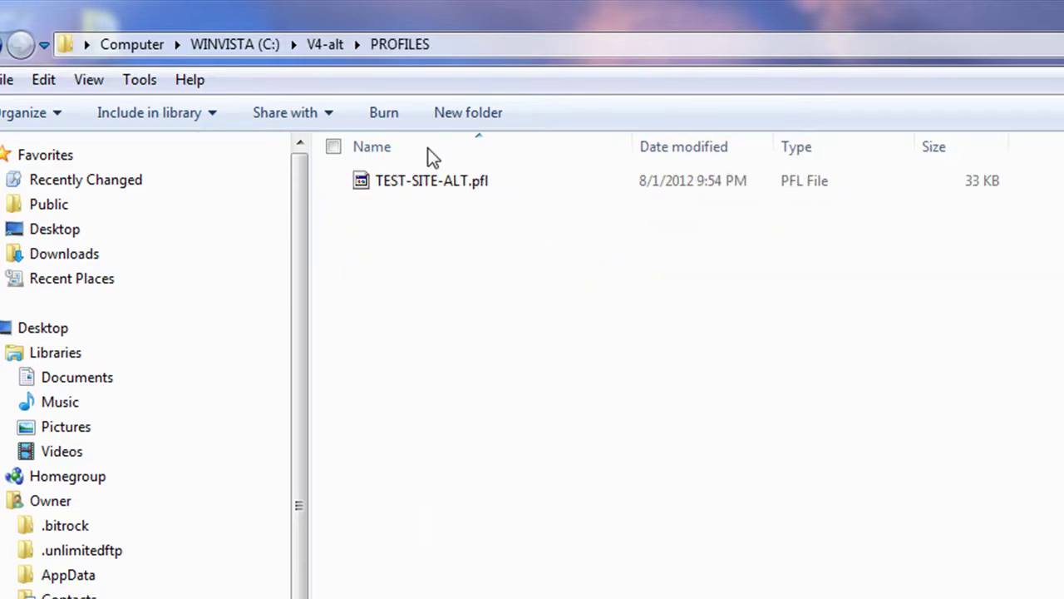
click(404, 193)
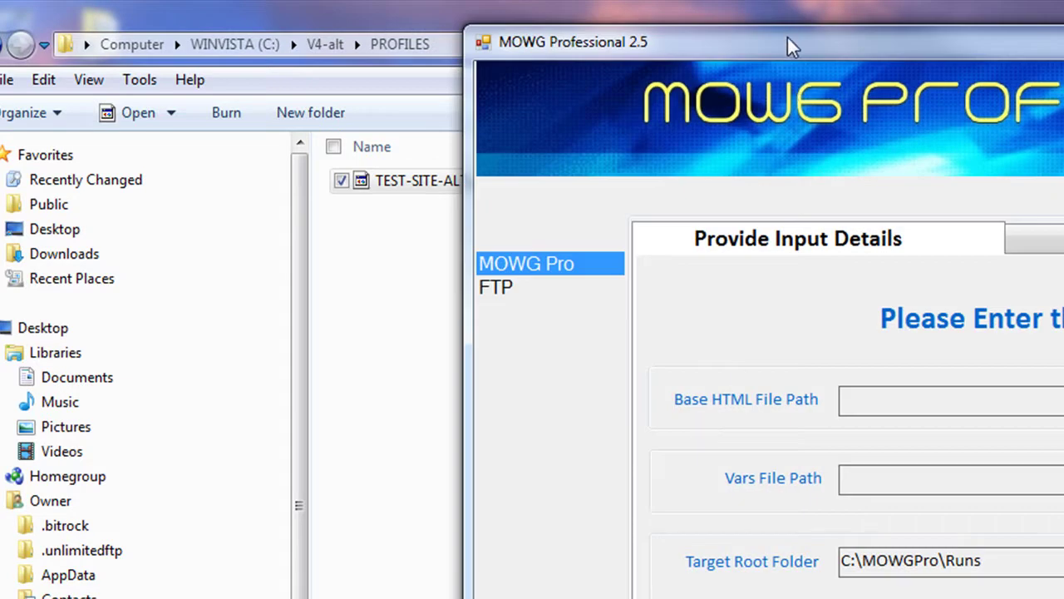
Switch to MOWG Professional and load the profile TEST-SITE-ALT.pfl
drag(788, 37, 723, 22)
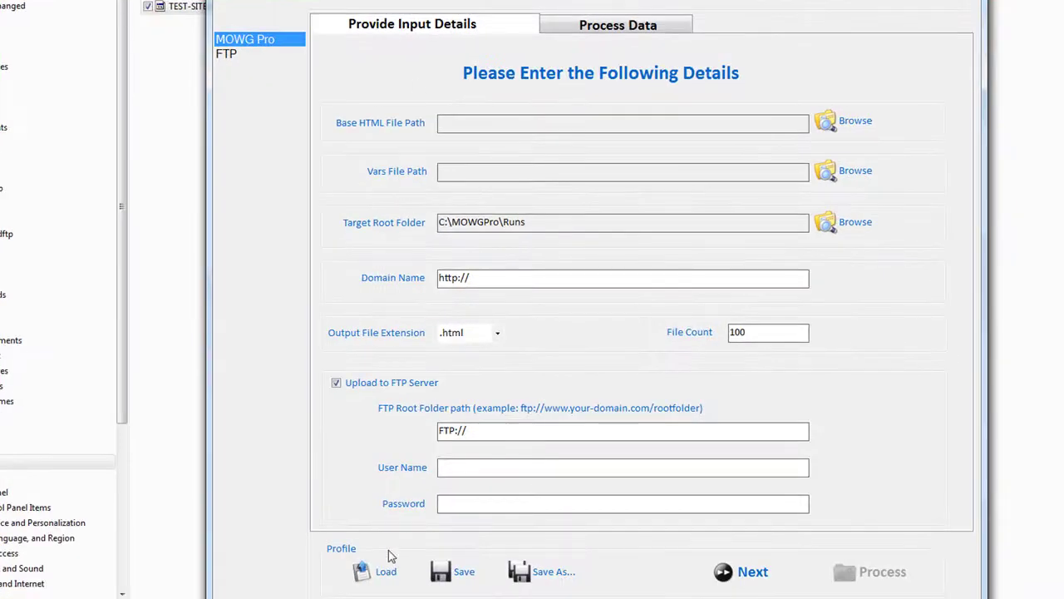
click(380, 571)
click(378, 573)
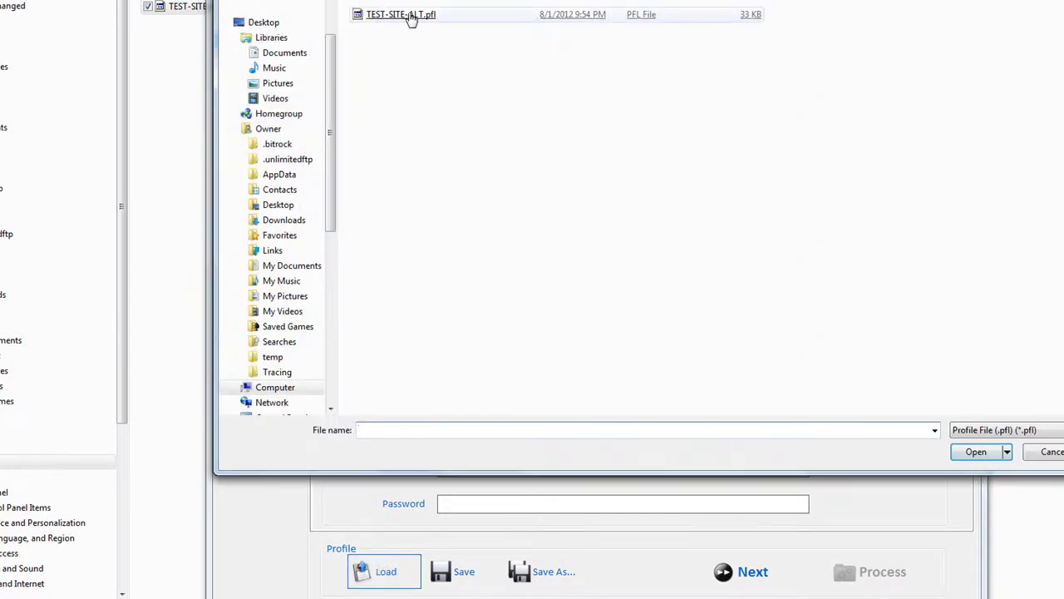
double_click(406, 16)
drag(599, 7, 415, 0)
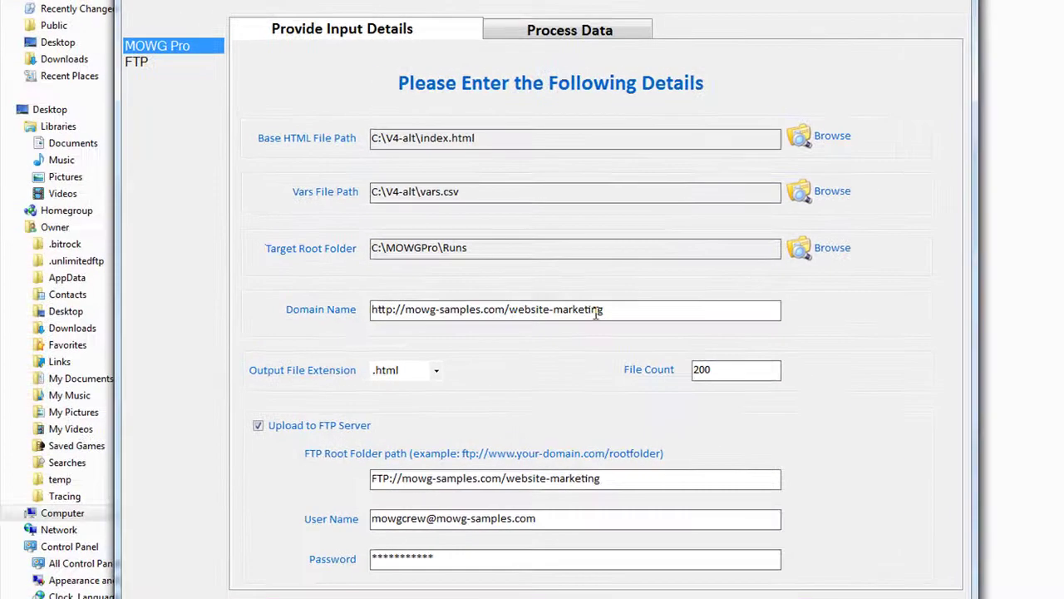
Review the loaded profile's domain name, FTP root folder path, file count and base HTML file path
mouse_move(616, 308)
mouse_down()
mouse_move(366, 300)
mouse_move(609, 308)
mouse_up()
drag(632, 477, 614, 493)
mouse_move(713, 369)
mouse_down()
mouse_move(690, 368)
mouse_move(713, 370)
mouse_up()
drag(486, 138, 365, 135)
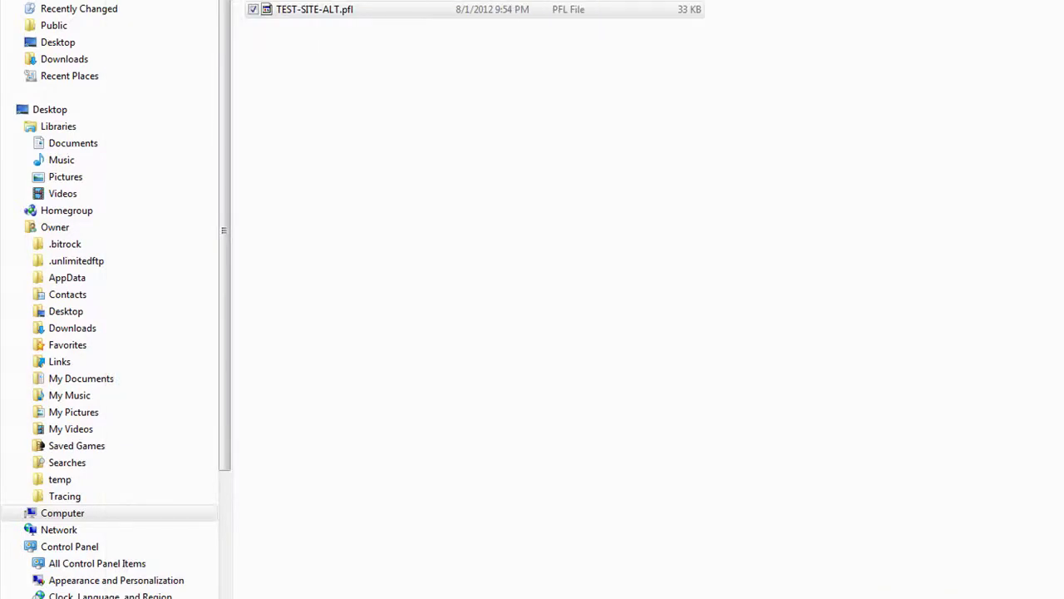
key(BackSpace)
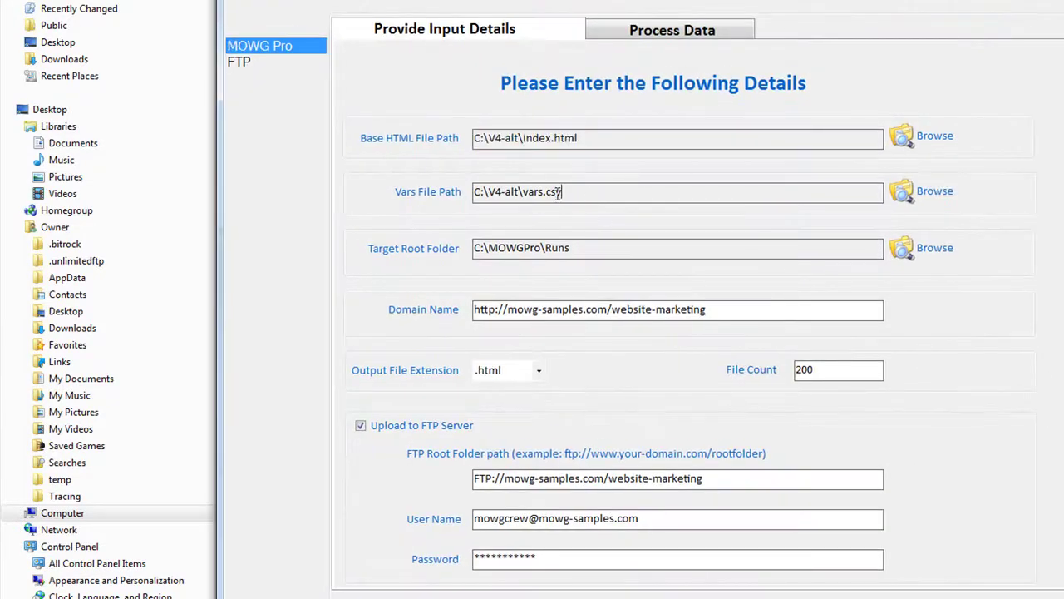
Check the folder and file names in the base HTML file path and the vars file path
drag(560, 192, 365, 200)
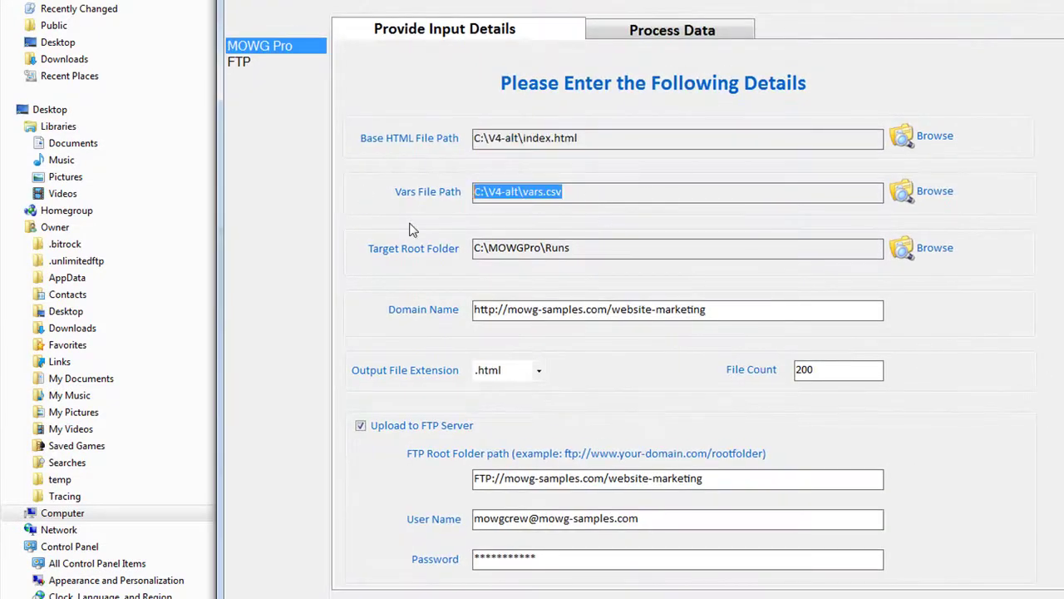
drag(603, 138, 330, 139)
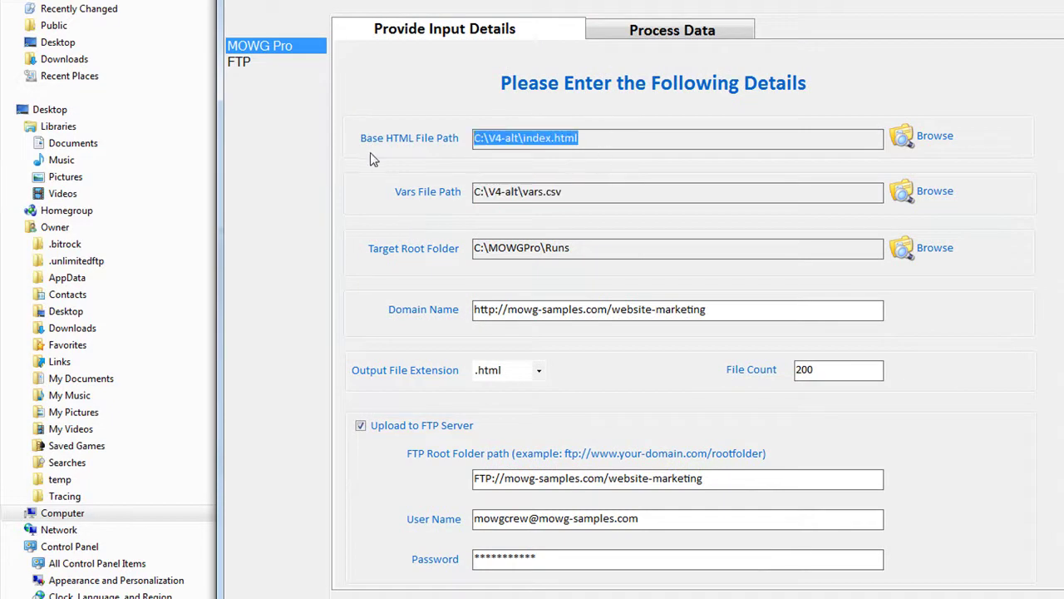
drag(601, 191, 324, 193)
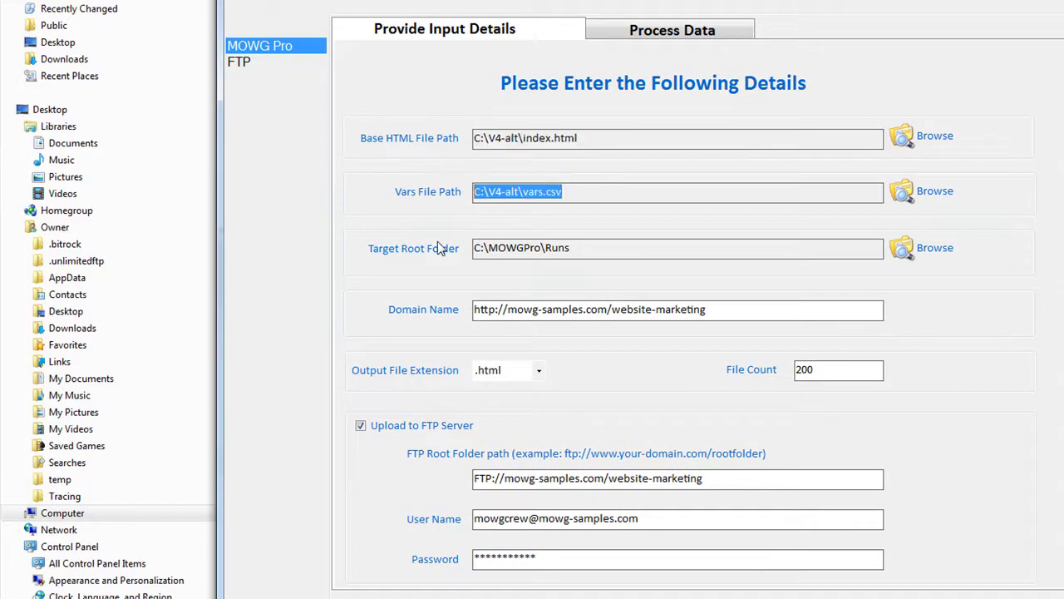
double_click(575, 138)
drag(587, 196, 372, 175)
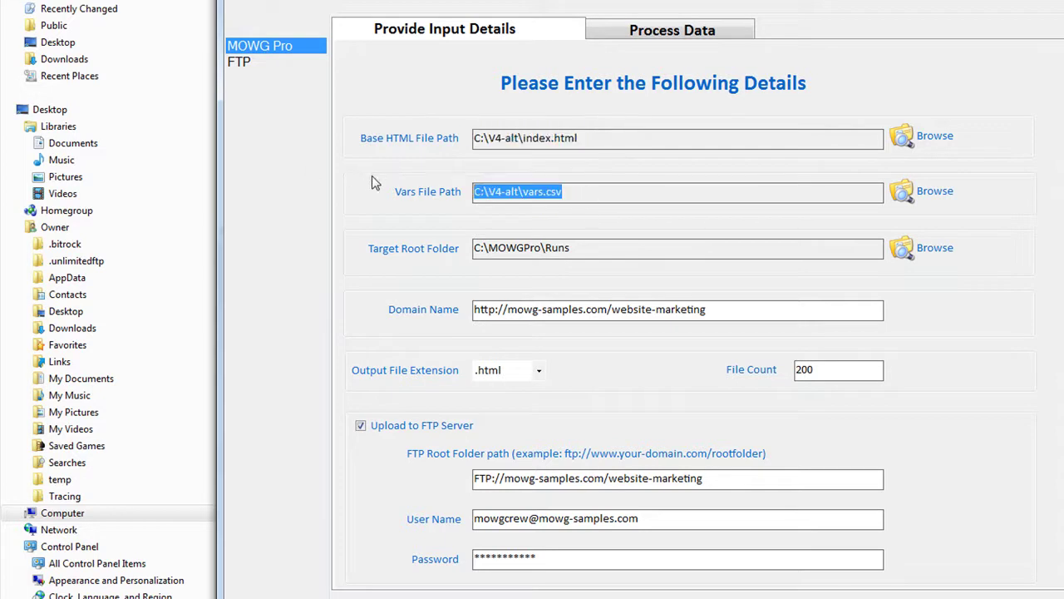
Check the target root folder and file count, and toggle the FTP server upload off and on again
click(611, 253)
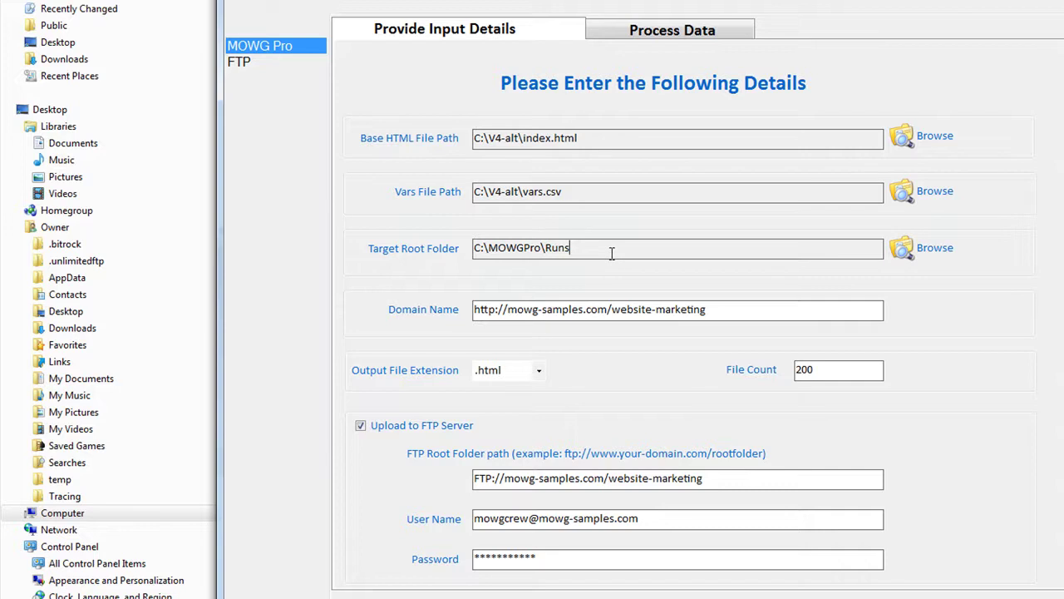
double_click(847, 371)
drag(617, 247, 473, 249)
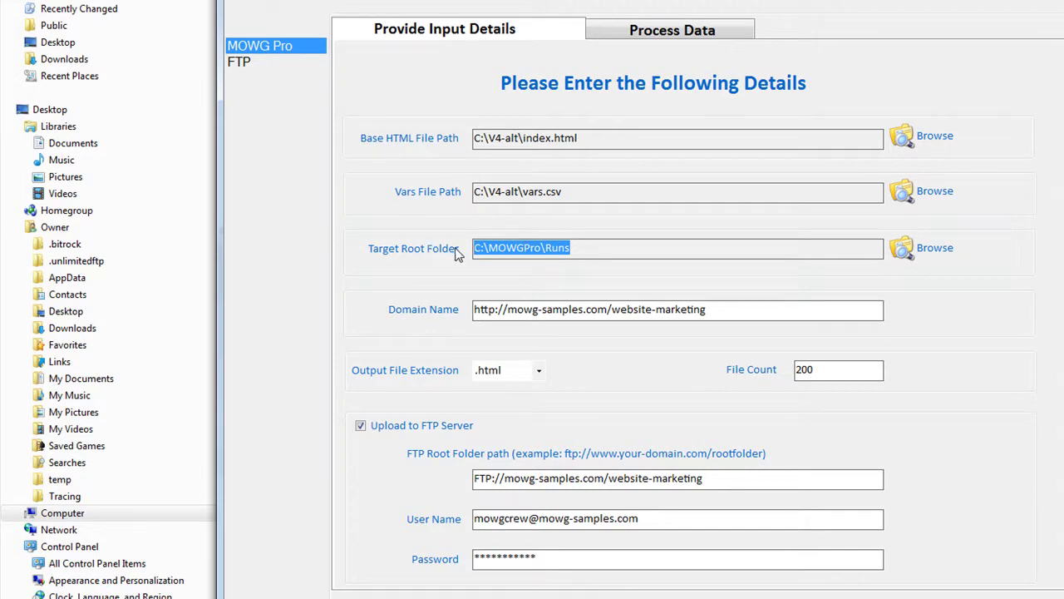
click(360, 427)
click(360, 427)
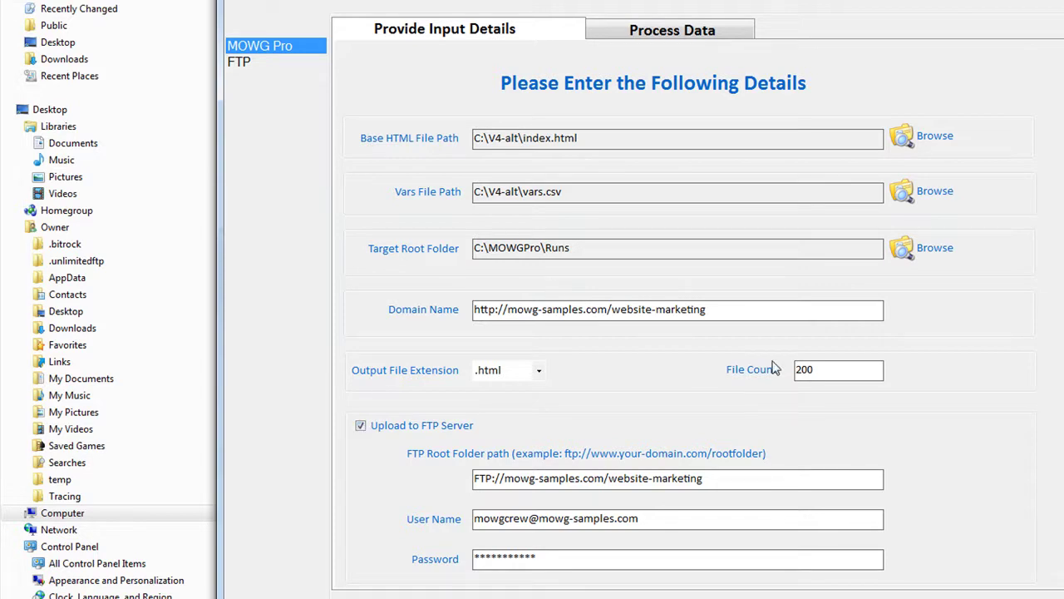
drag(723, 316, 472, 318)
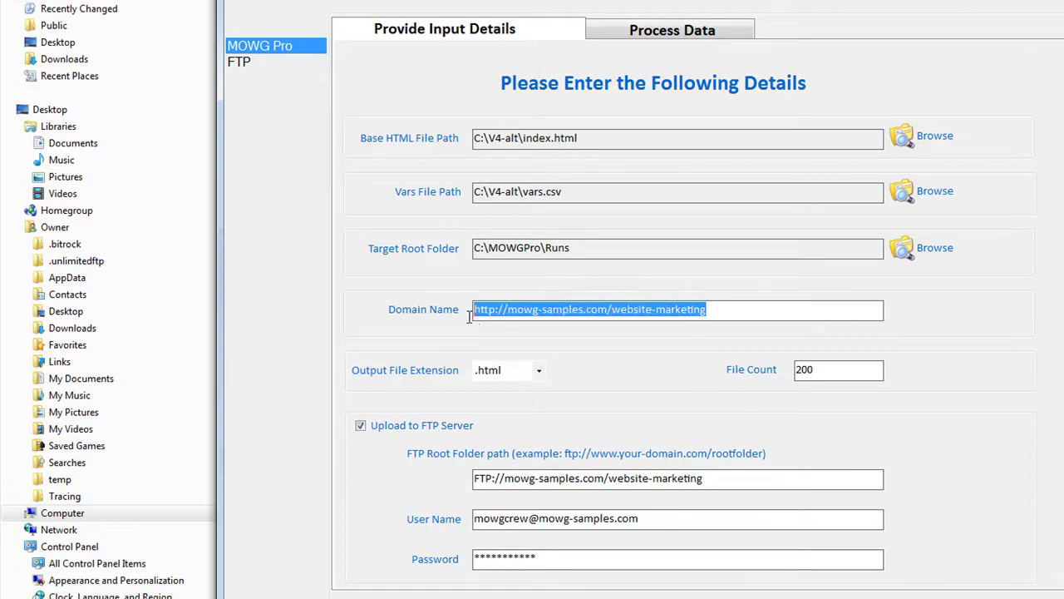
right_click(566, 309)
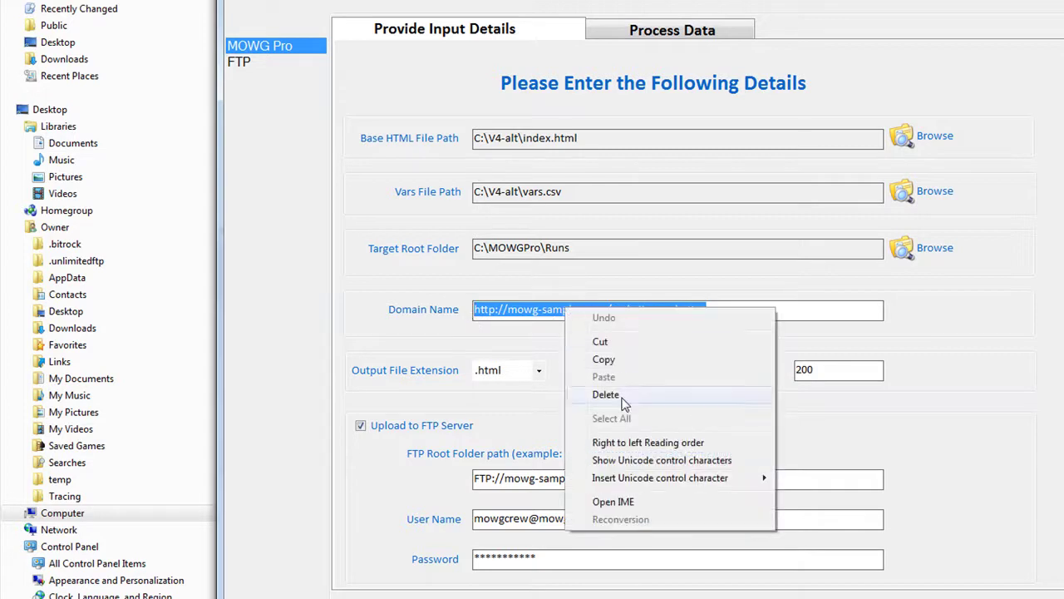
click(595, 358)
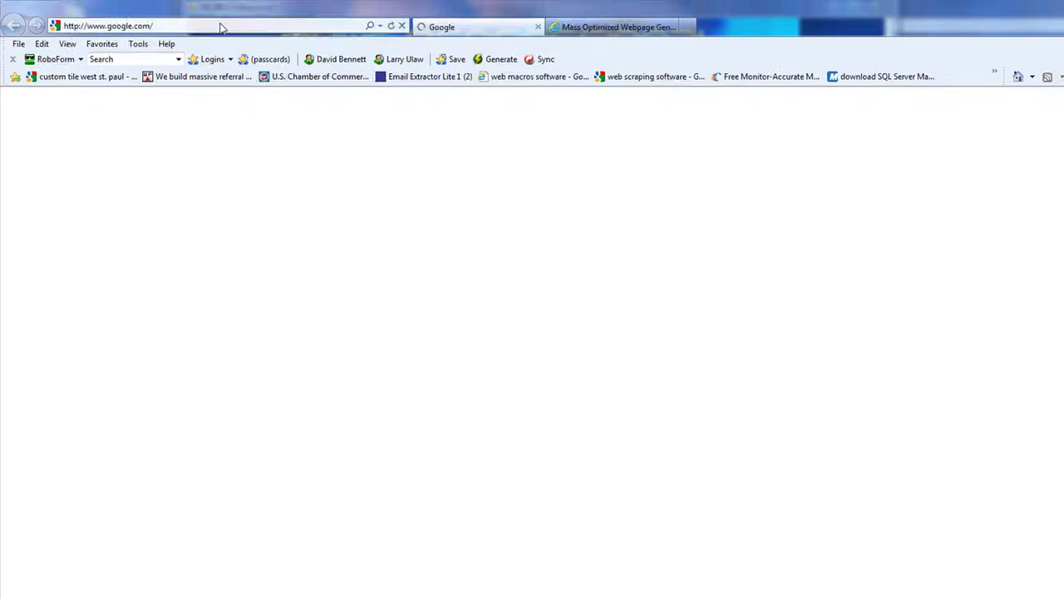
click(215, 27)
right_click(213, 29)
click(248, 83)
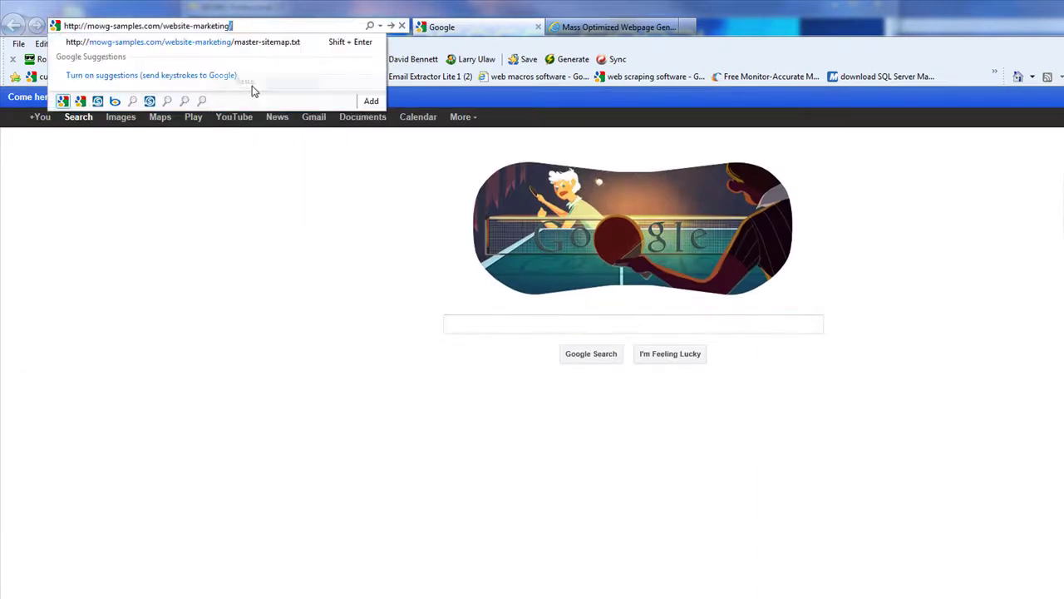
key(Return)
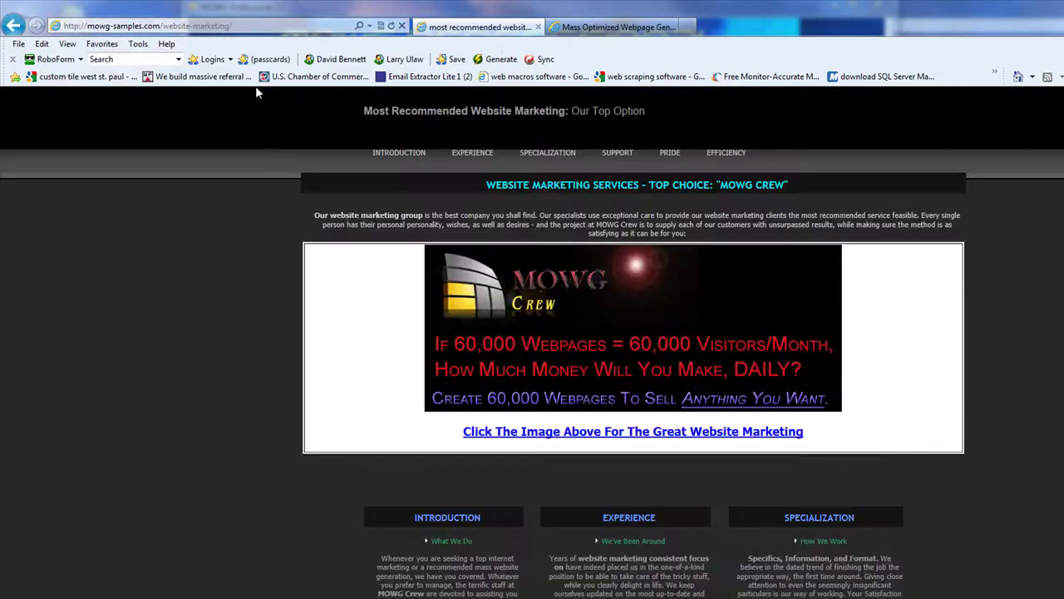
click(252, 27)
click(225, 26)
drag(245, 26, 160, 26)
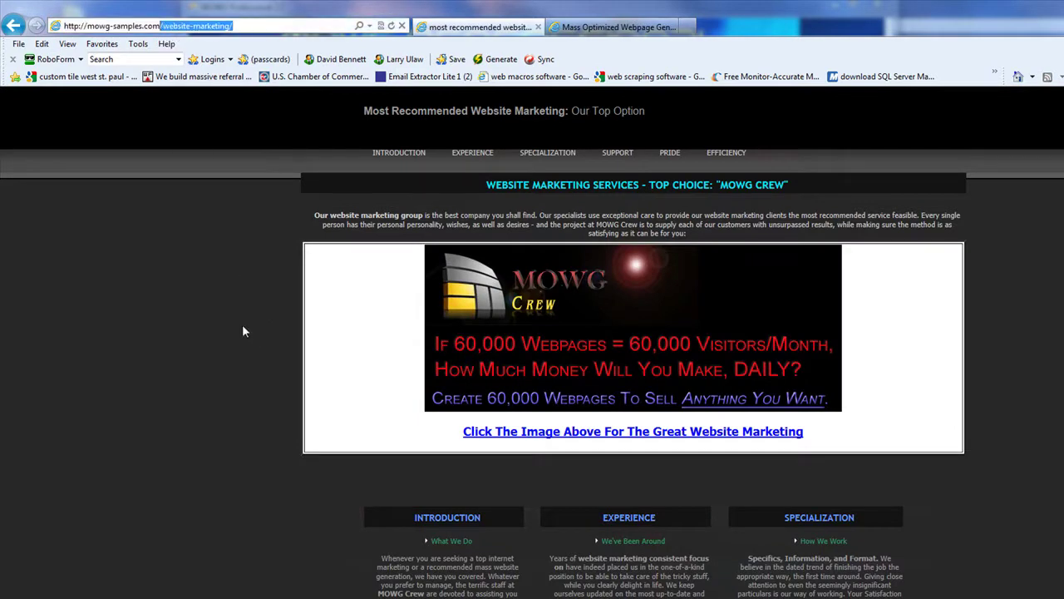
key(BackSpace)
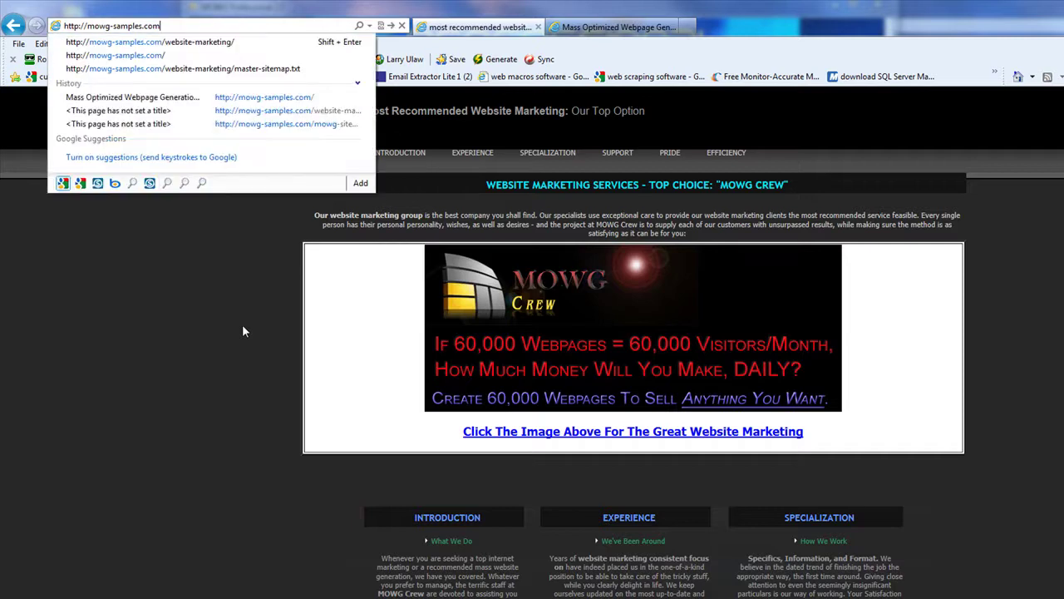
key(Return)
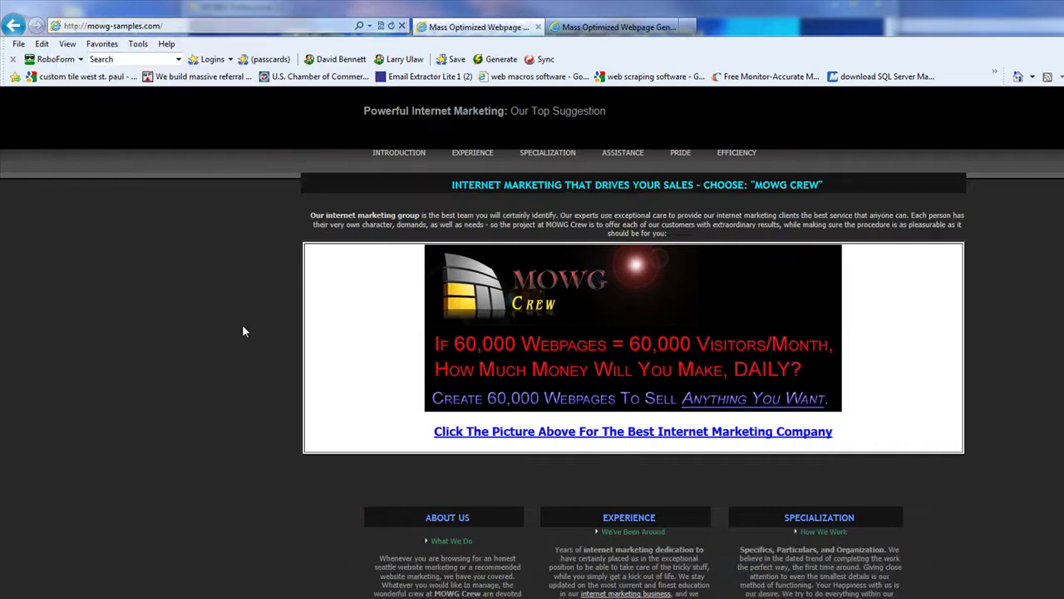
Go back to the website-marketing page and examine the wording of its main heading and top title line
click(12, 27)
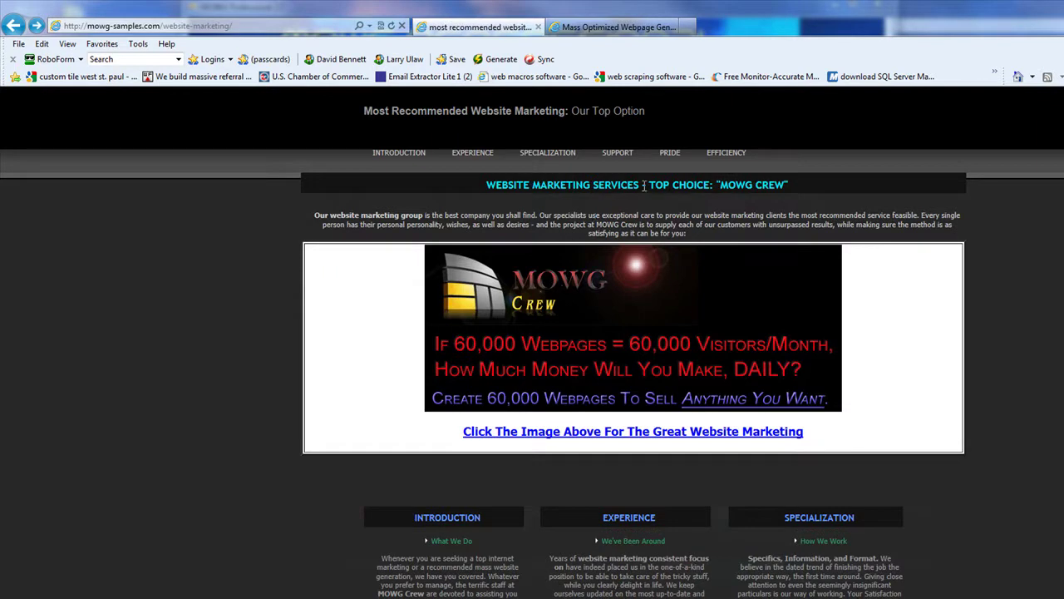
drag(644, 185, 487, 185)
drag(802, 188, 505, 197)
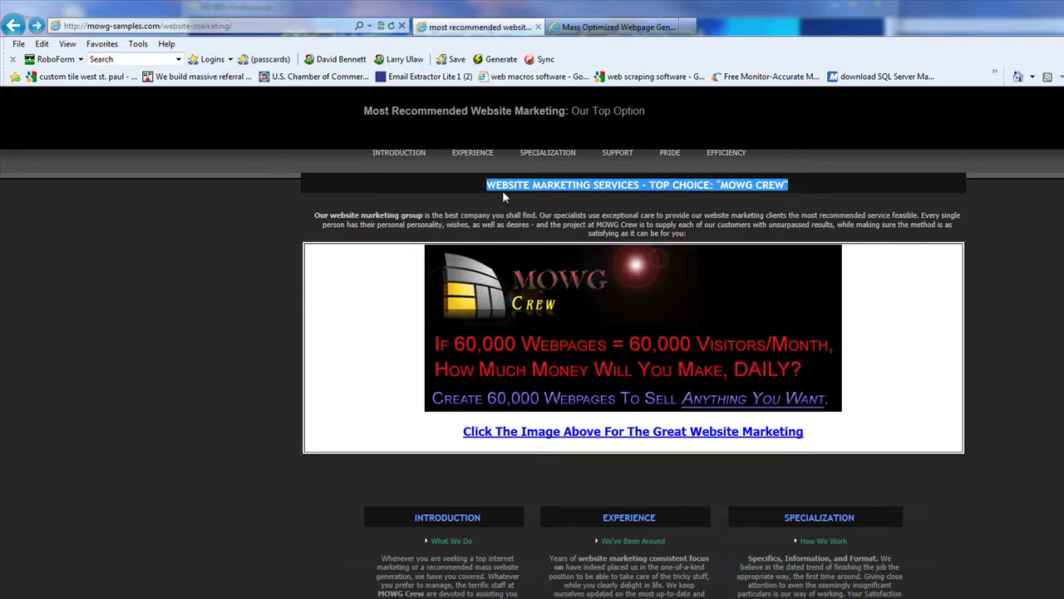
click(743, 189)
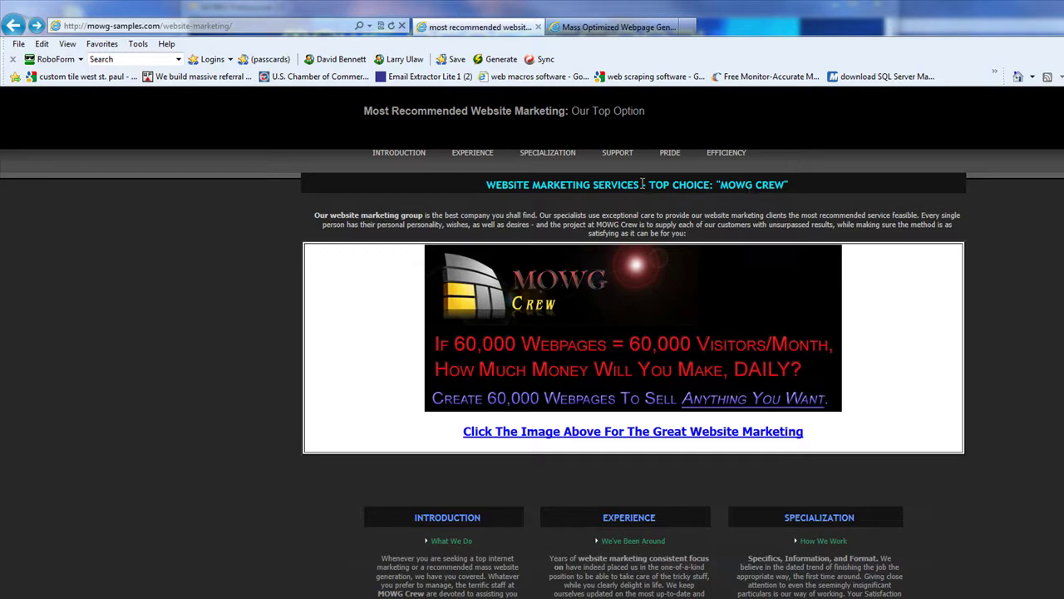
drag(645, 184, 486, 186)
drag(563, 116, 470, 113)
click(167, 302)
Return to the mowg-samples.com homepage and examine the text sections and links below the banner
click(14, 26)
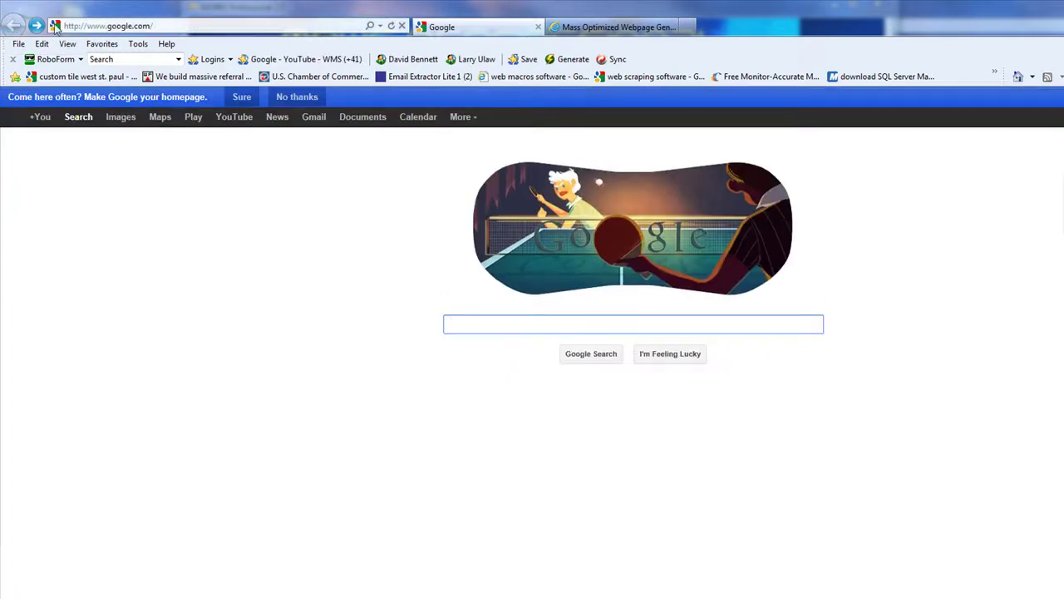
click(37, 26)
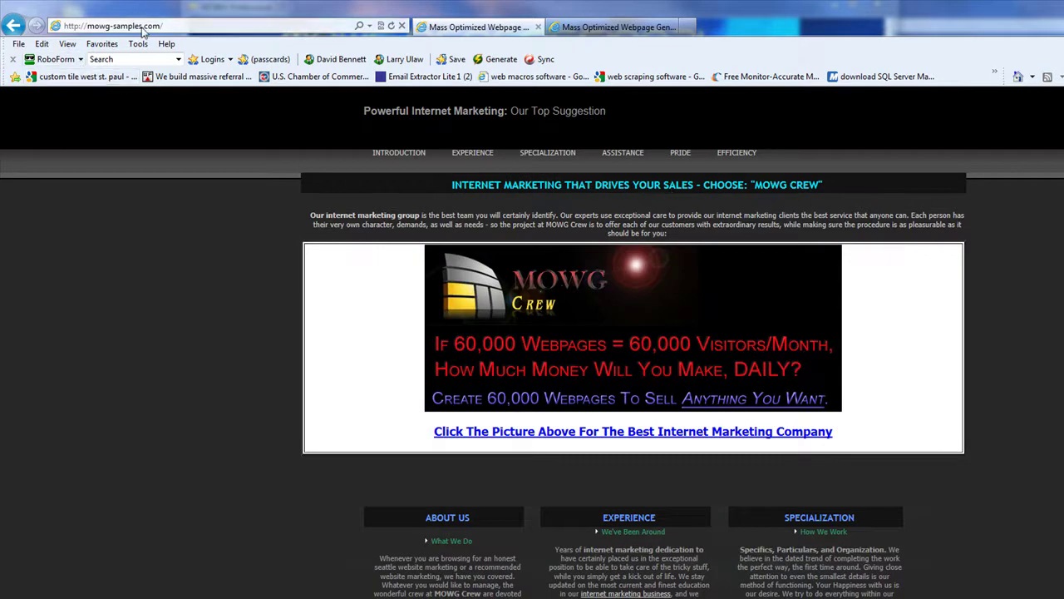
click(188, 27)
click(156, 289)
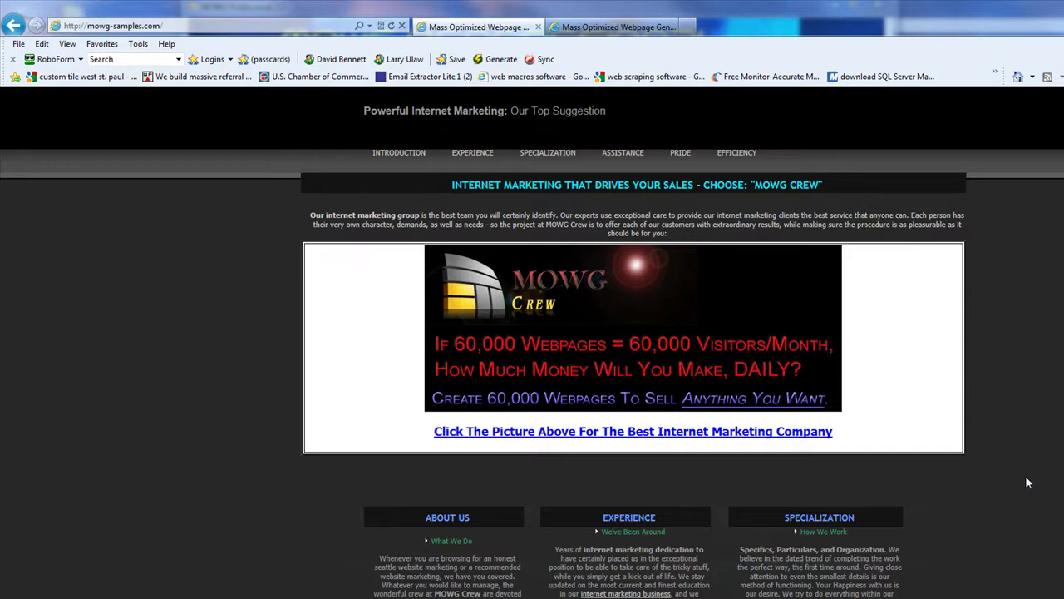
scroll(1025, 475, down, 3)
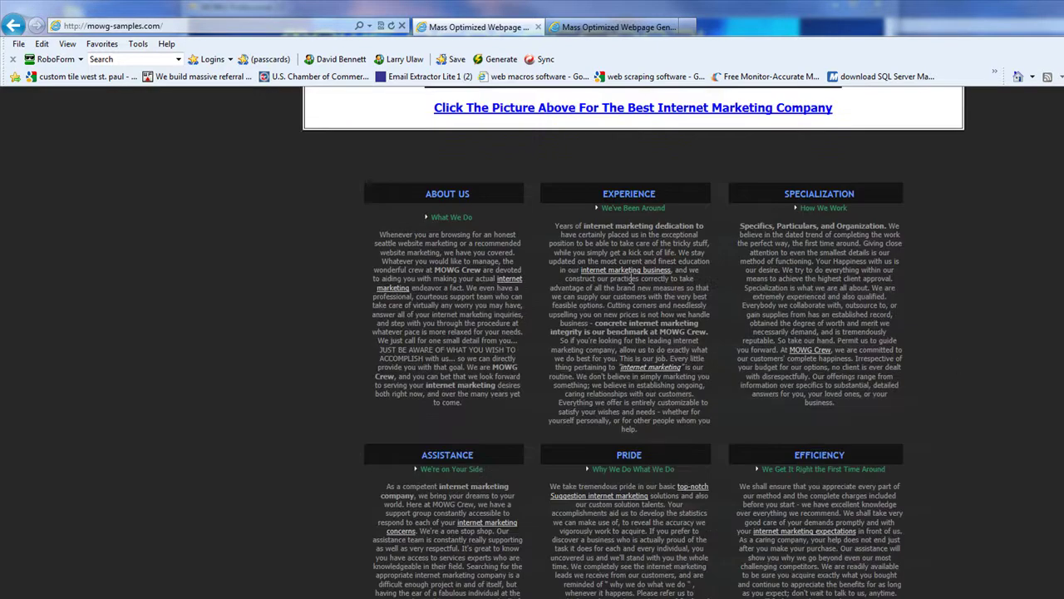
Follow the homepage's "internet marketing" and "internet marketing business" links to see where each leads, returning to the homepage each time
click(505, 285)
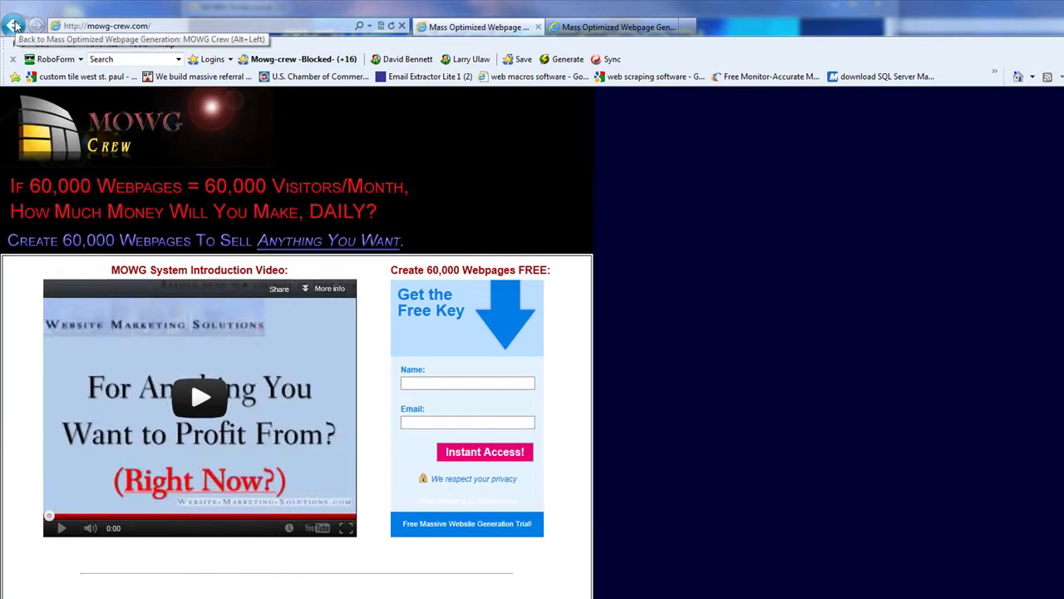
click(14, 25)
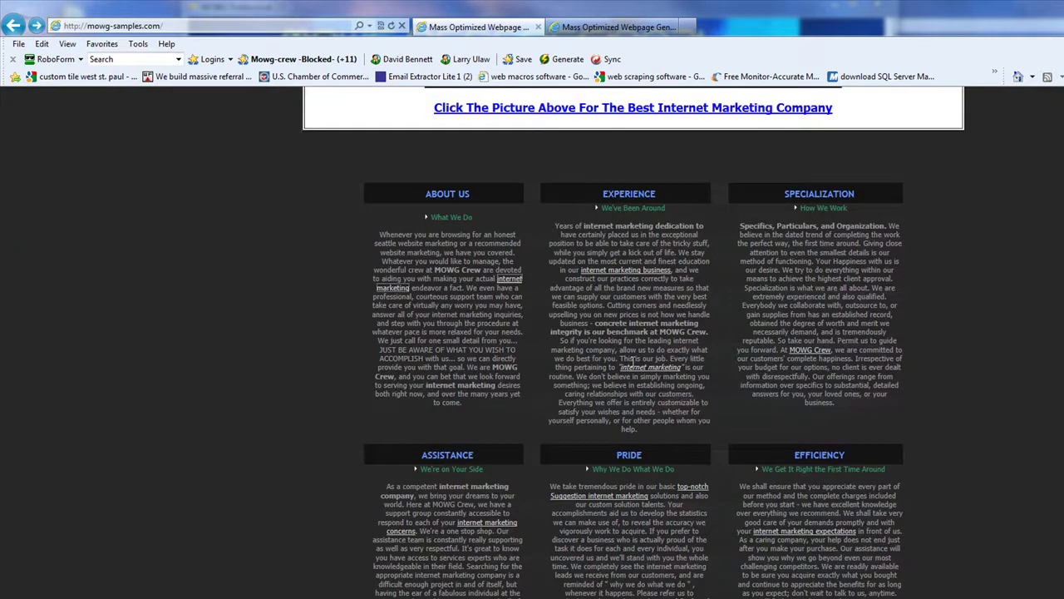
click(654, 273)
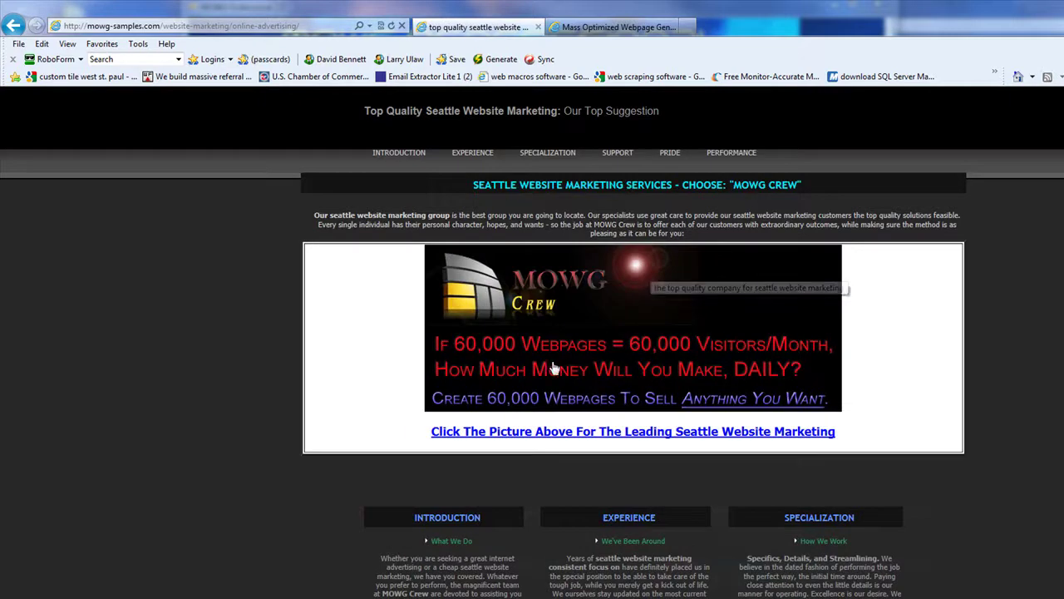
click(14, 26)
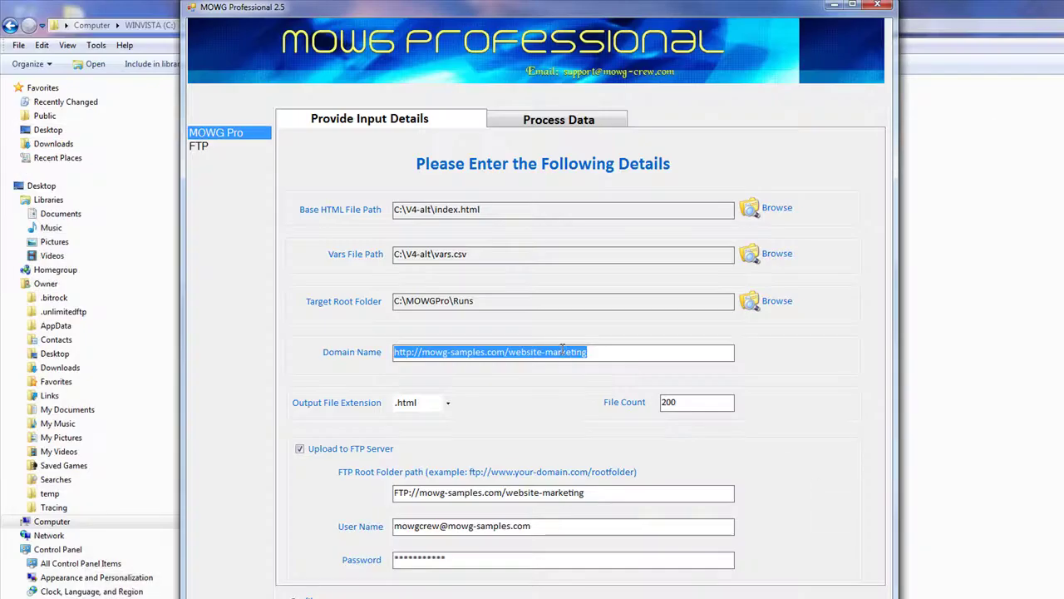
Switch to MOWG Professional and examine the website-marketing subfolder in the domain name and the FTP root folder path
drag(607, 353, 499, 356)
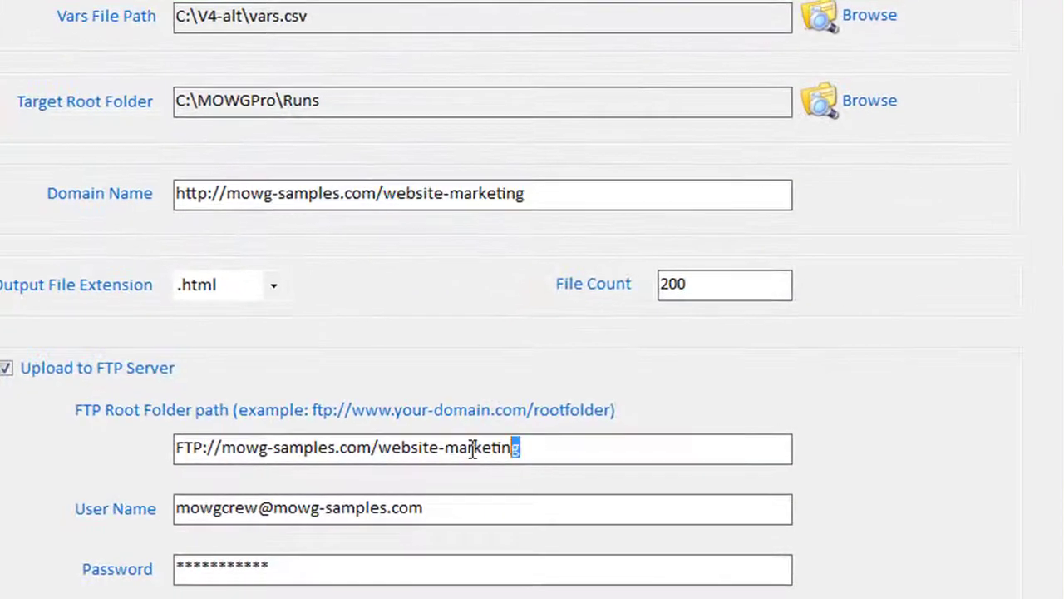
drag(472, 449, 377, 446)
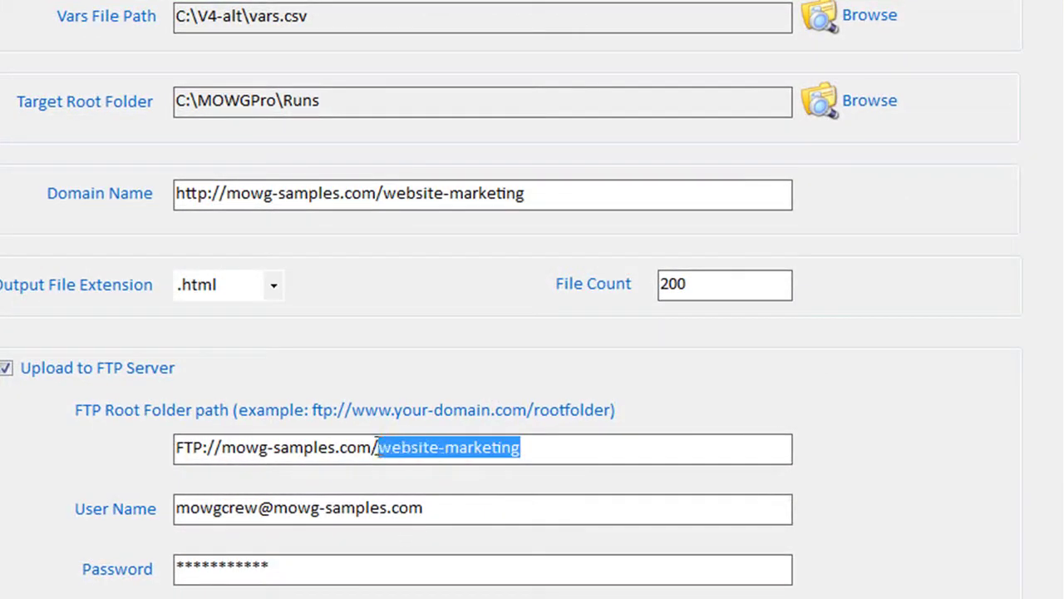
click(601, 191)
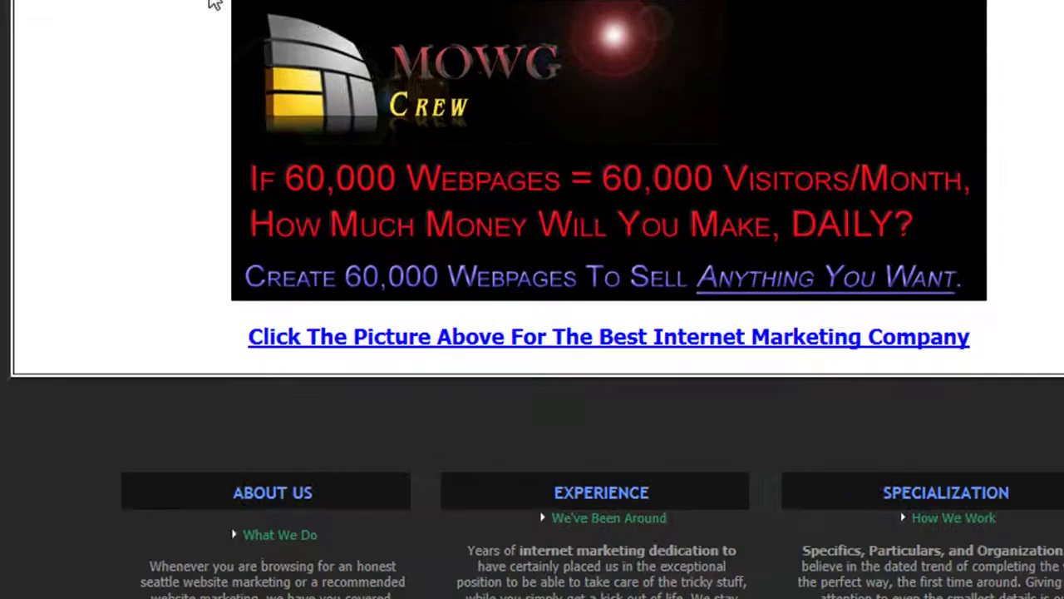
In the browser, follow the homepage's sitemap through the master sitemap to the website-marketing sitemap, and return to mowg-sitemap.html
scroll(910, 386, down, 5)
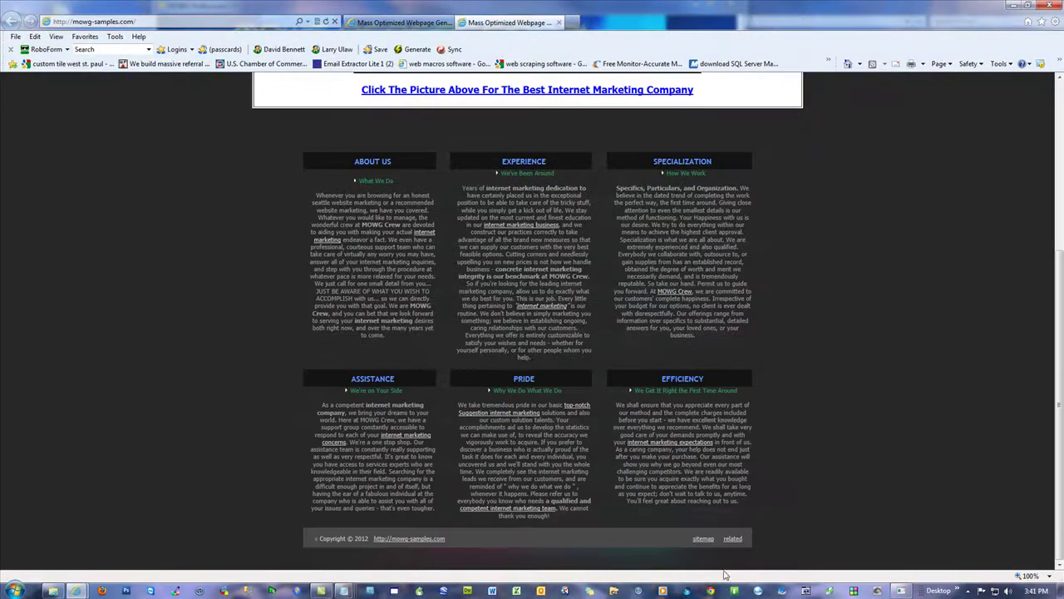
click(701, 541)
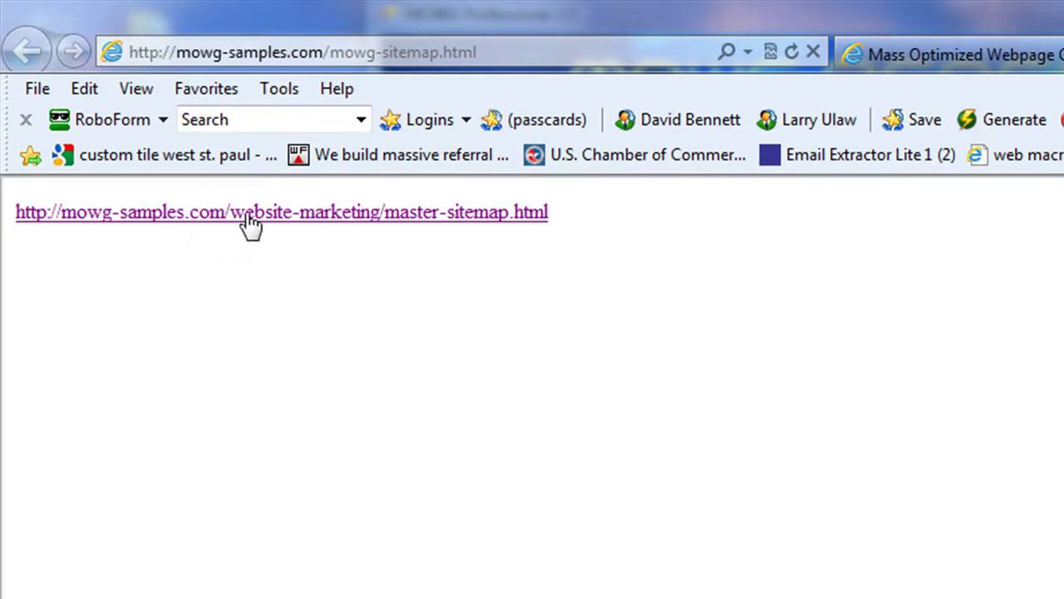
click(357, 218)
click(354, 289)
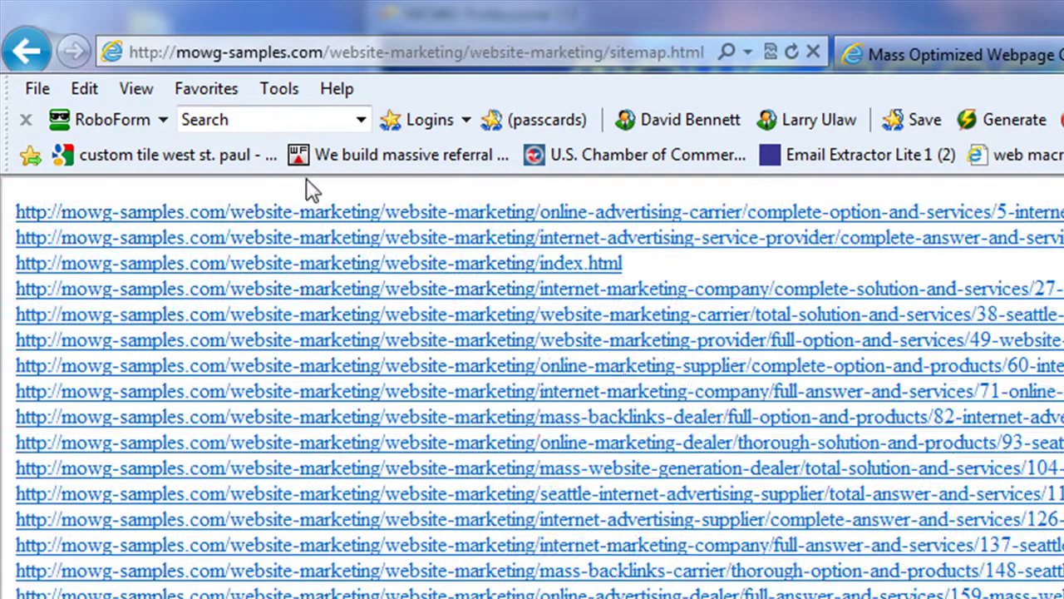
click(26, 52)
click(26, 51)
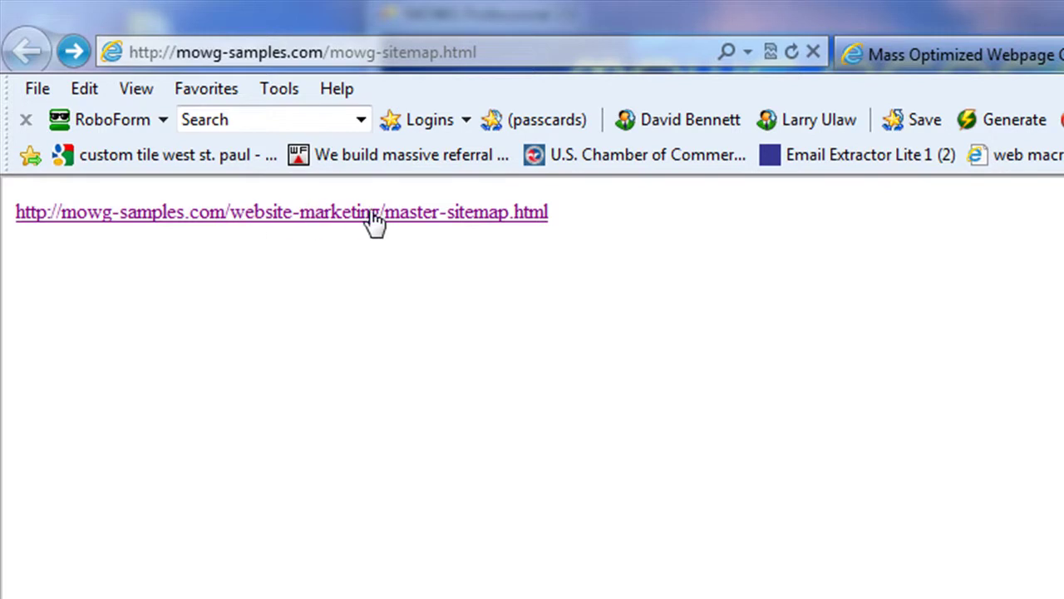
Inspect the seattle-internet-advertising sitemap from the master sitemap, and review the master list of sitemap links again
click(330, 214)
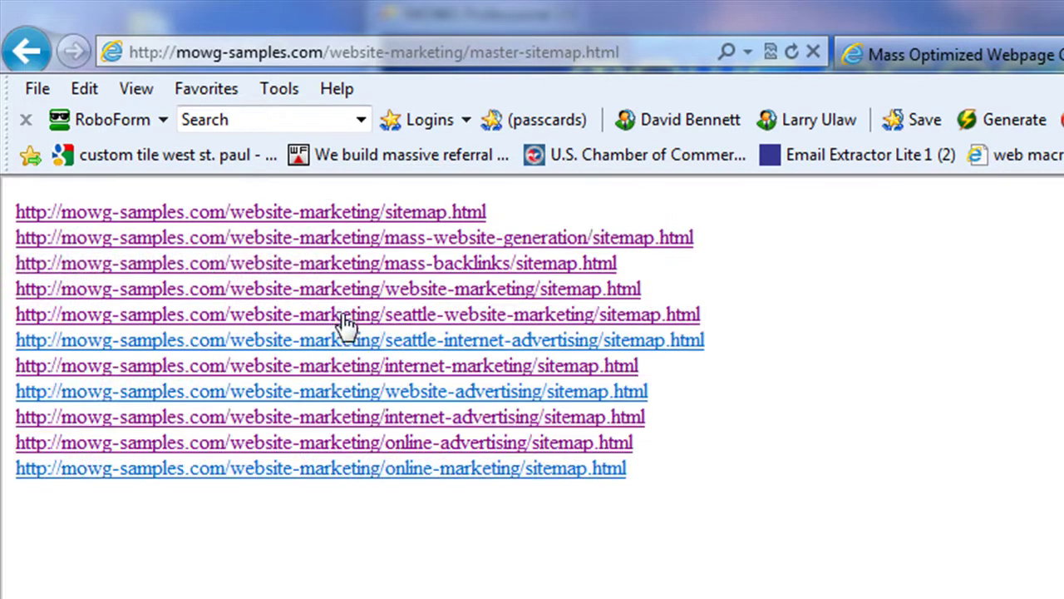
click(362, 341)
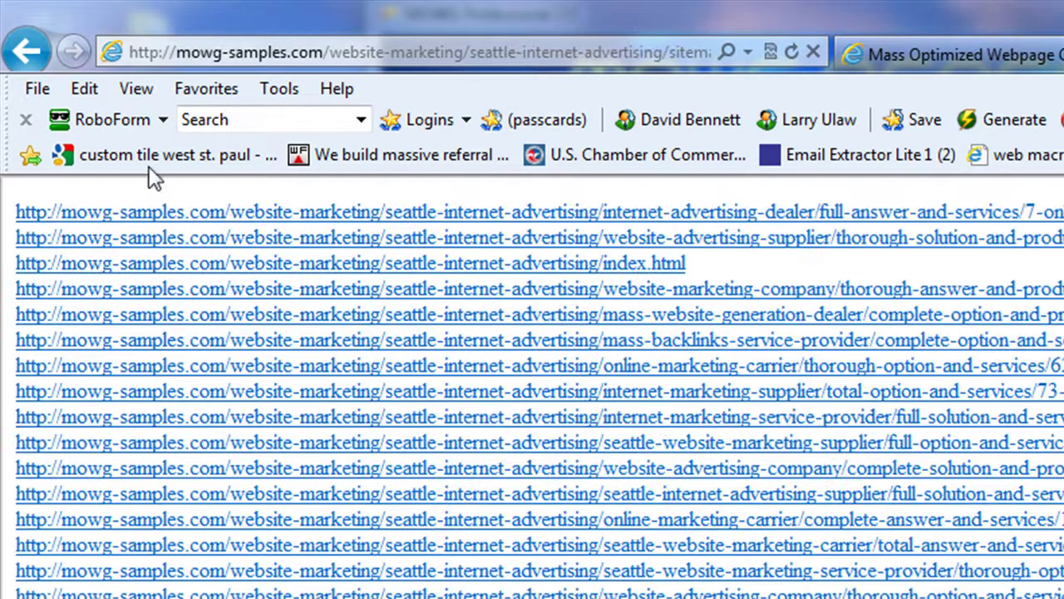
click(26, 52)
click(25, 51)
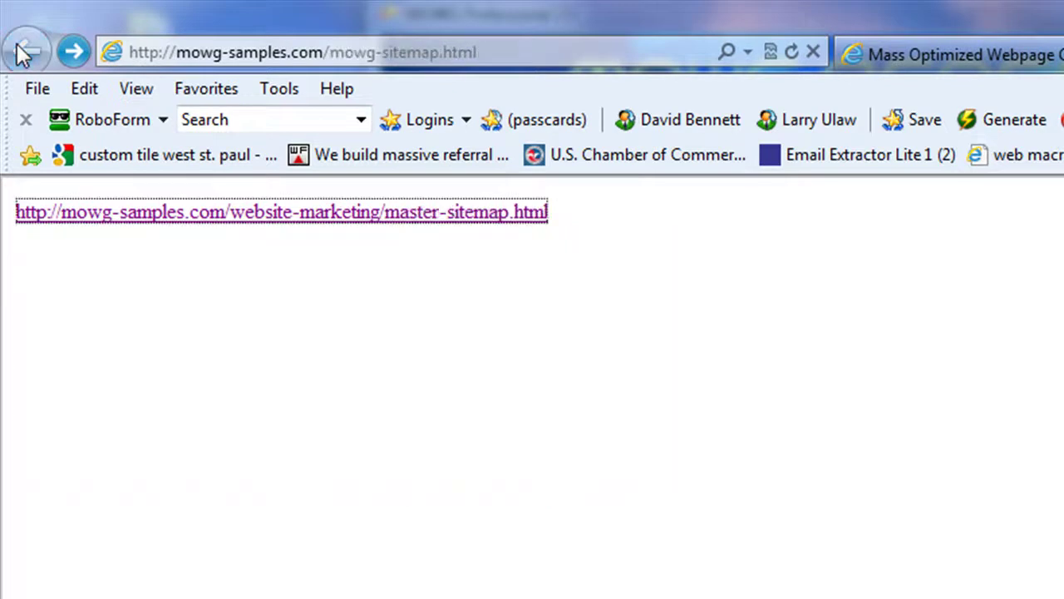
click(621, 459)
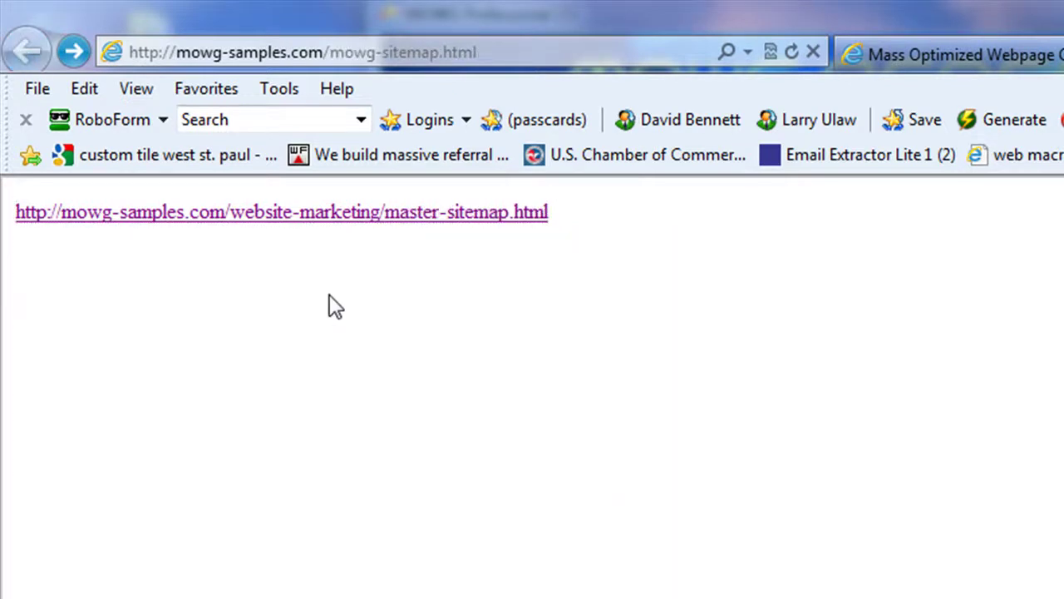
click(260, 218)
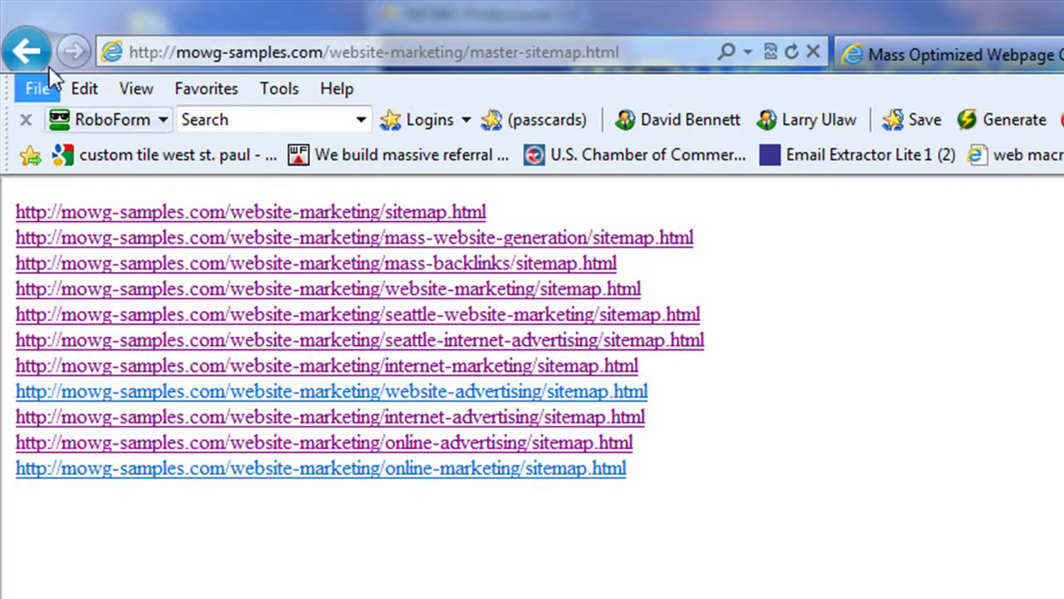
click(26, 50)
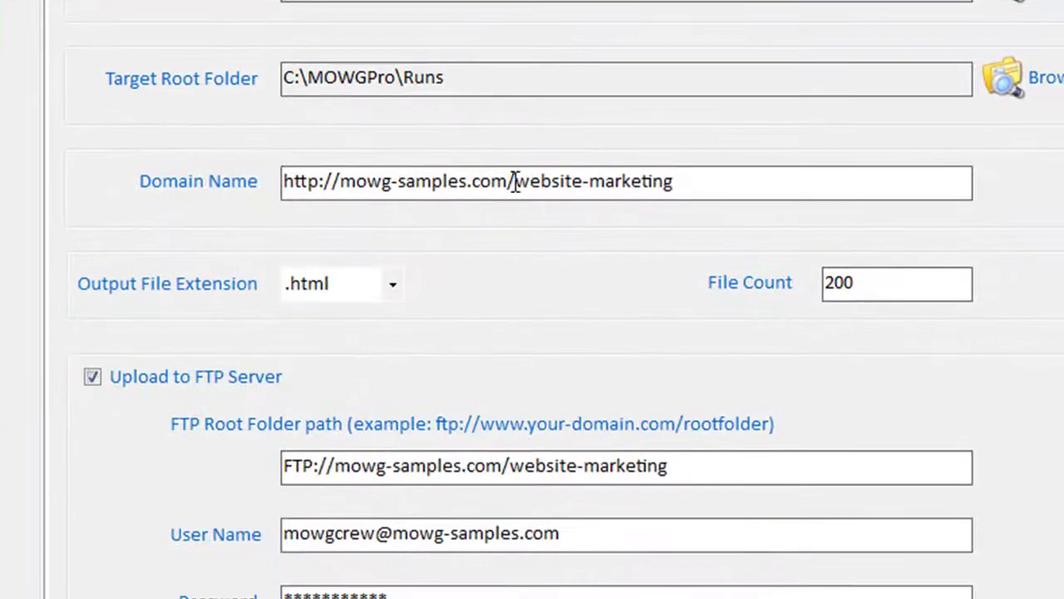
Switch to MOWG Professional and compare the subfolder portion of the domain name with that of the FTP root folder path
drag(516, 182, 772, 197)
drag(509, 471, 790, 471)
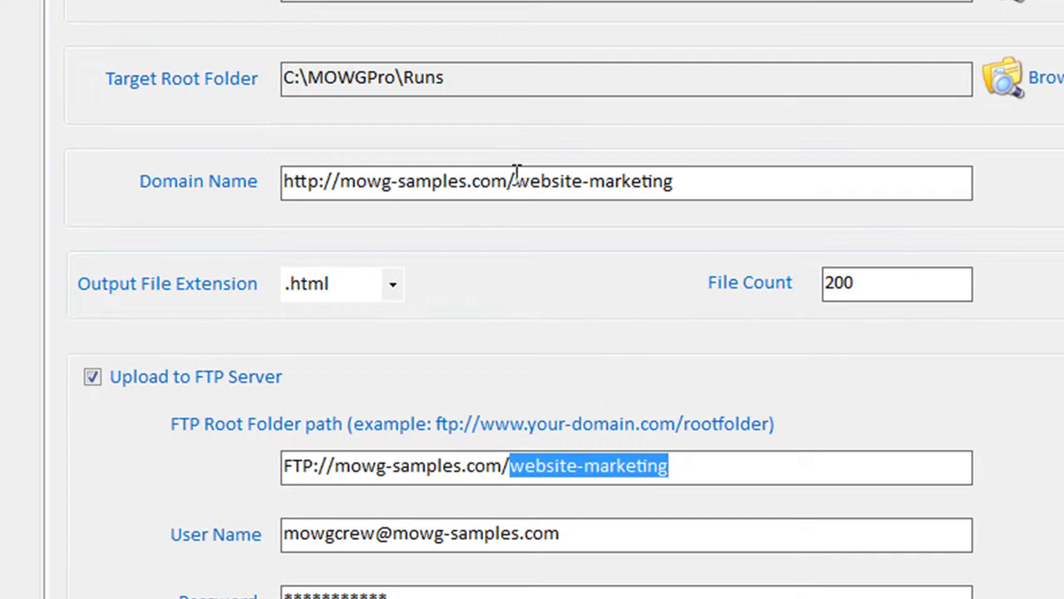
drag(516, 180, 503, 180)
drag(510, 467, 503, 467)
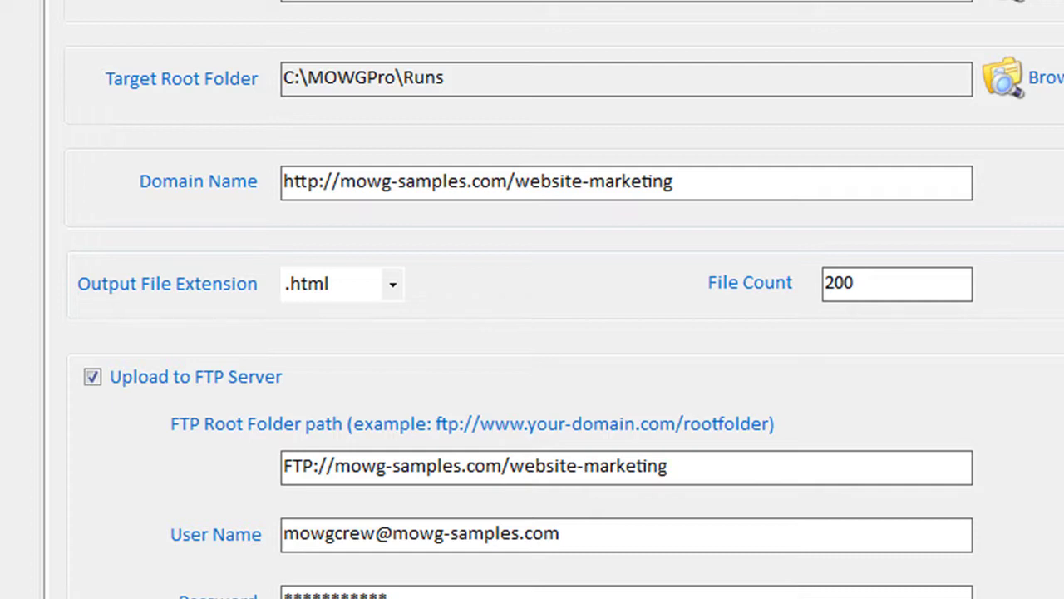
drag(720, 476, 518, 476)
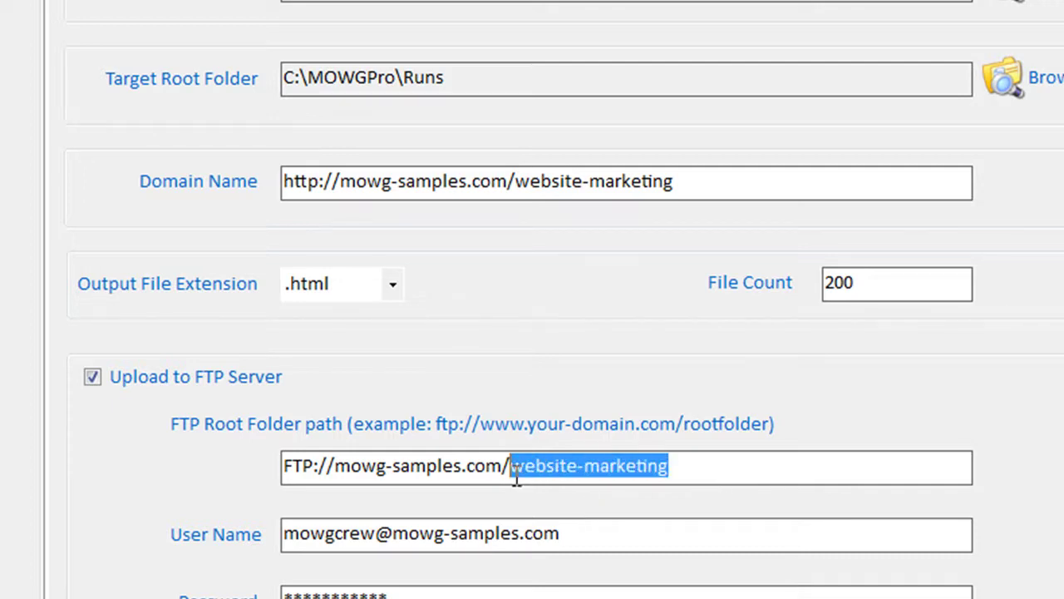
Change the subfolder to automated-forex-software in both the domain name and the FTP root folder path, and proceed to the next stage
drag(692, 176, 514, 193)
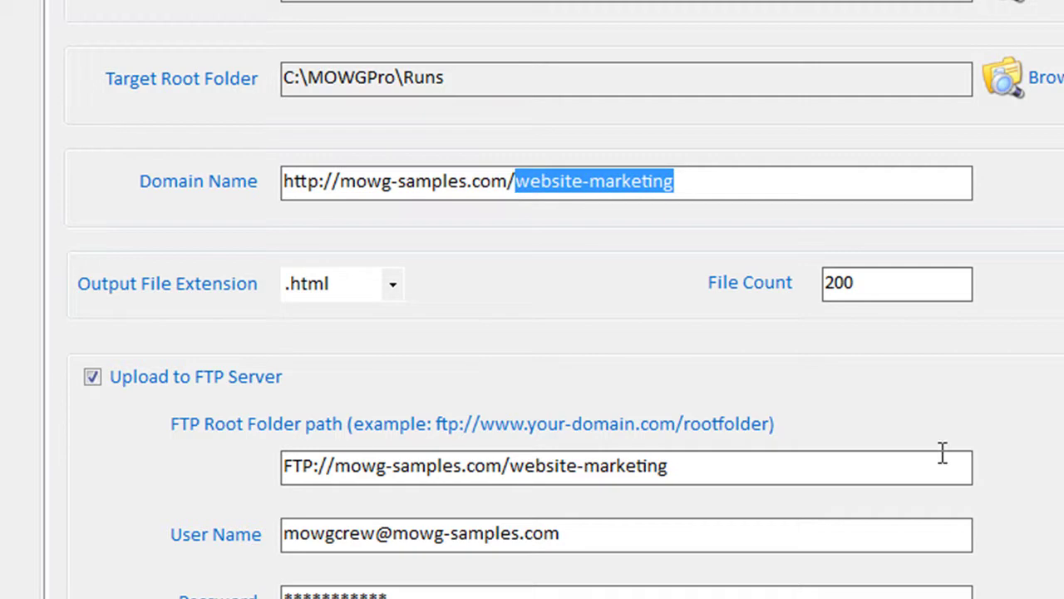
text(automated)
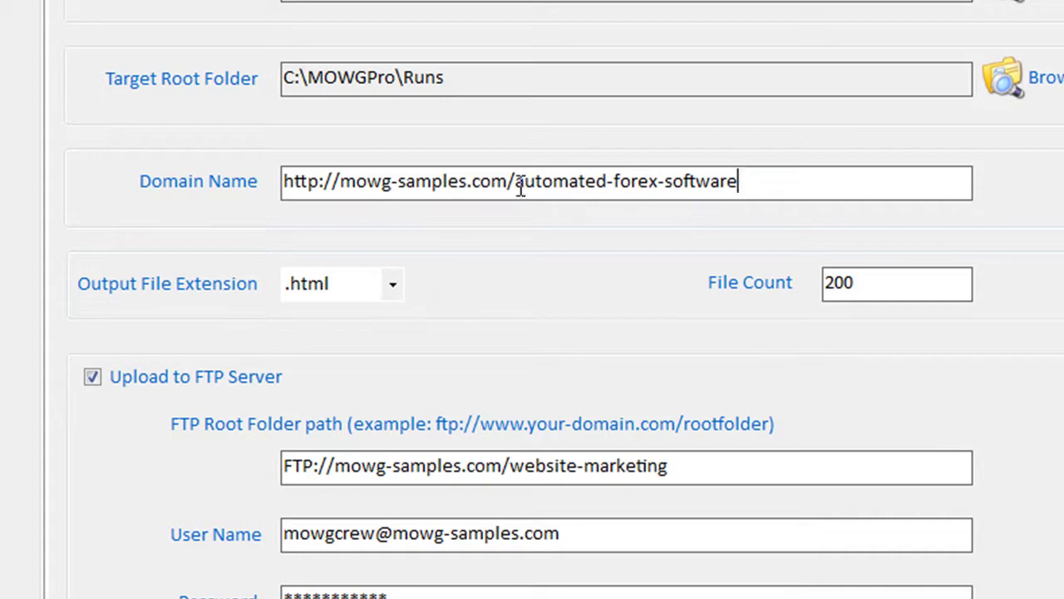
drag(516, 183, 682, 324)
key(ctrl+c)
drag(670, 466, 510, 467)
key(ctrl+v)
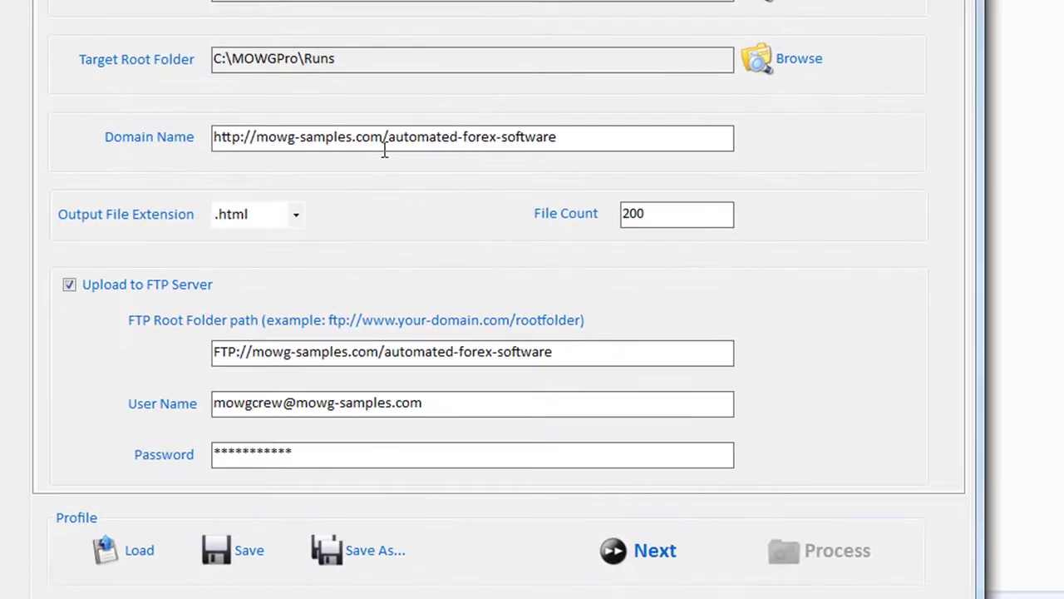
click(642, 561)
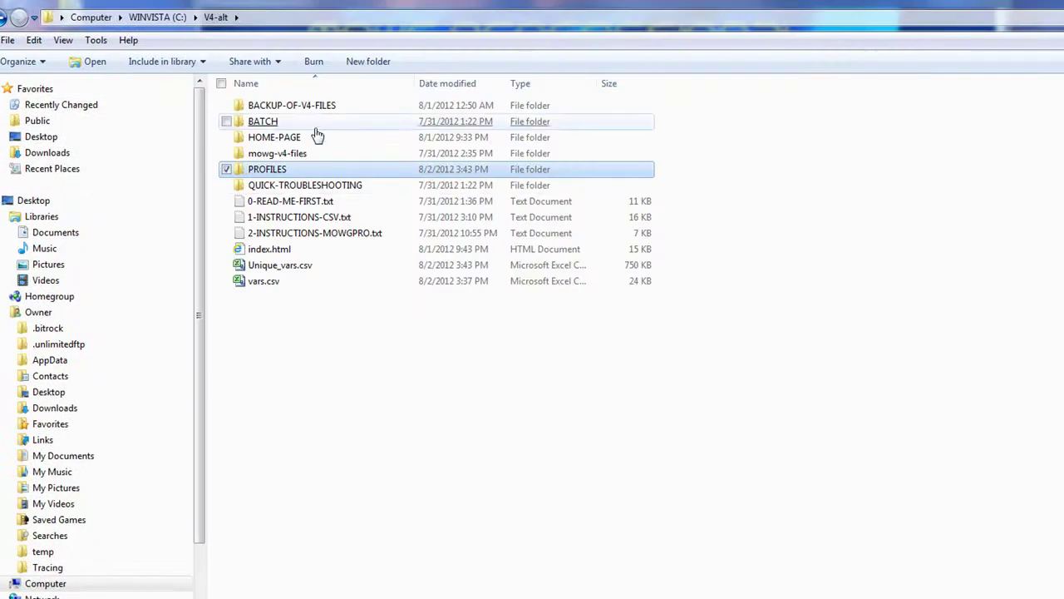
Copy vars.csv from the BACKUP-OF-V4-FILES folder inside V4-alt
double_click(292, 108)
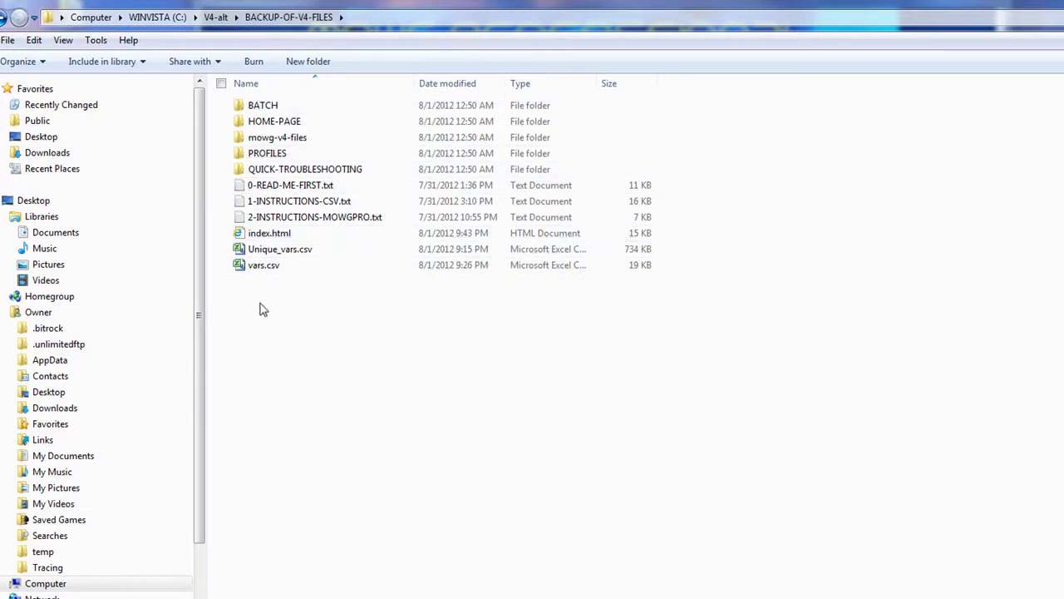
drag(260, 297, 265, 108)
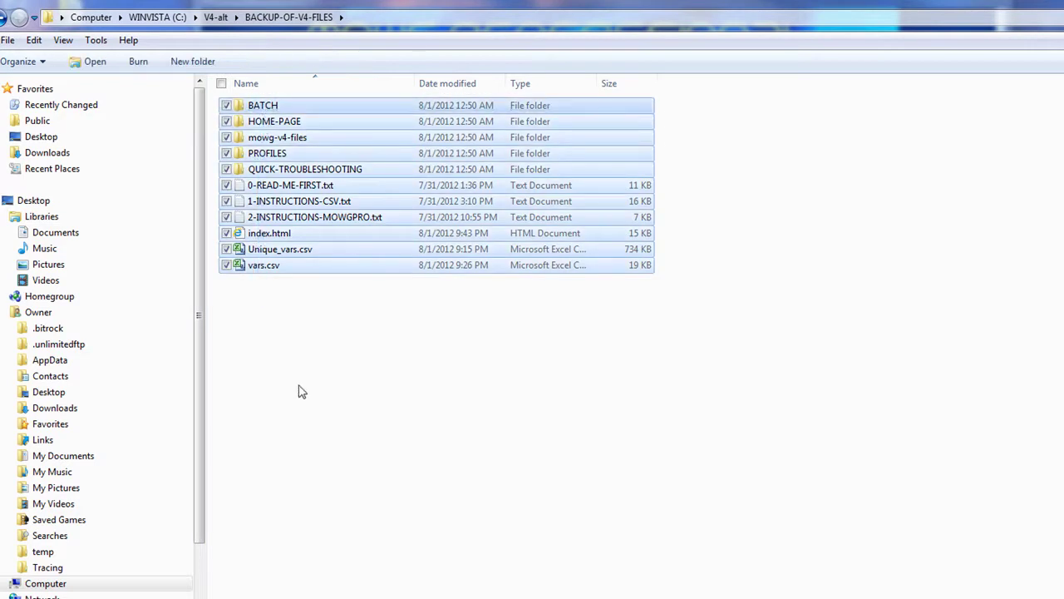
click(273, 309)
right_click(268, 268)
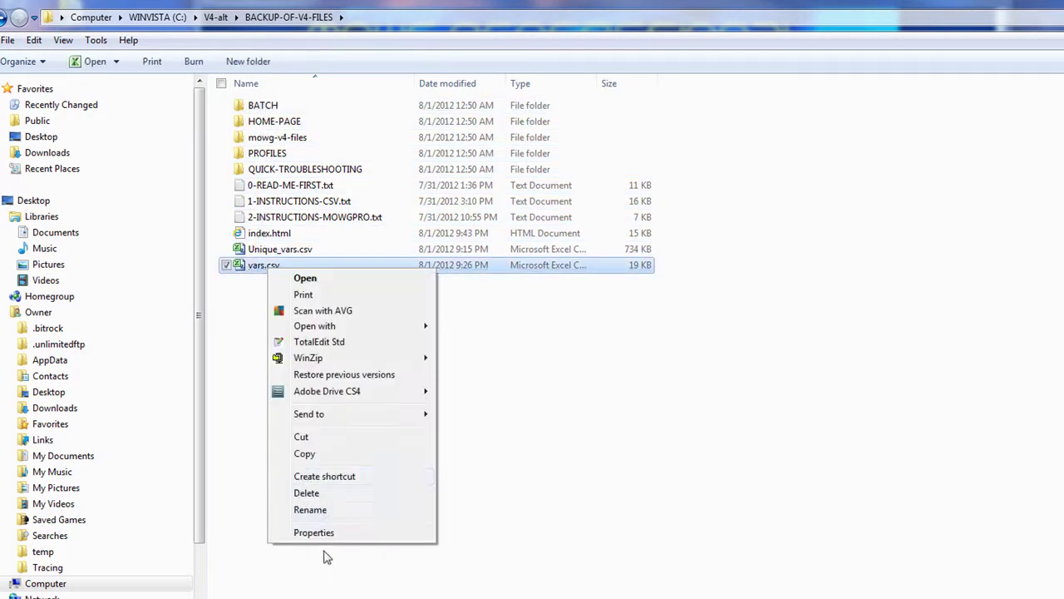
click(320, 456)
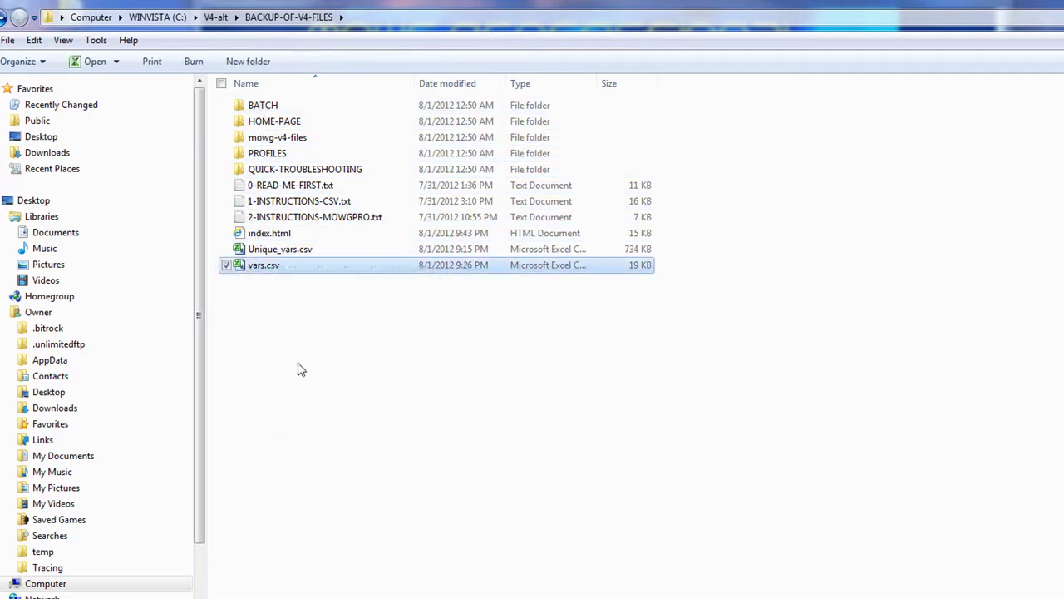
Return to the V4-alt folder and try to paste the copied vars.csv there
click(214, 17)
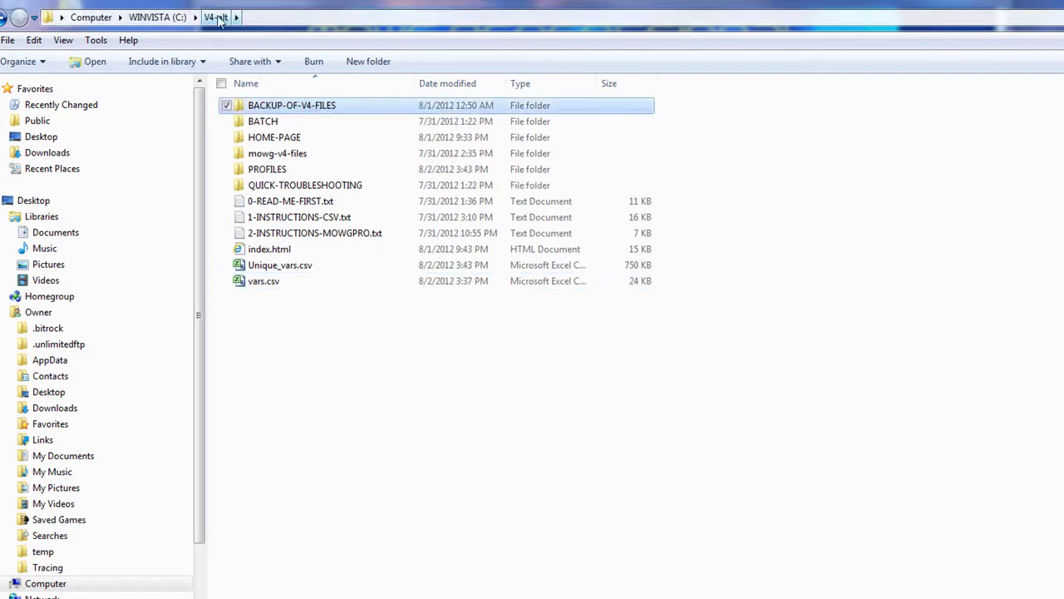
right_click(341, 344)
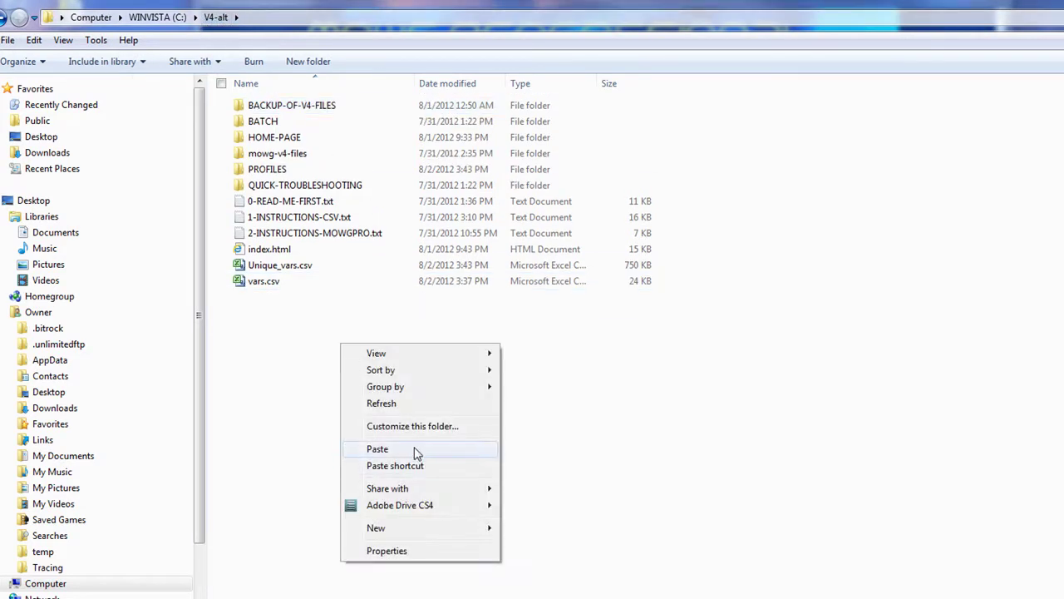
click(823, 396)
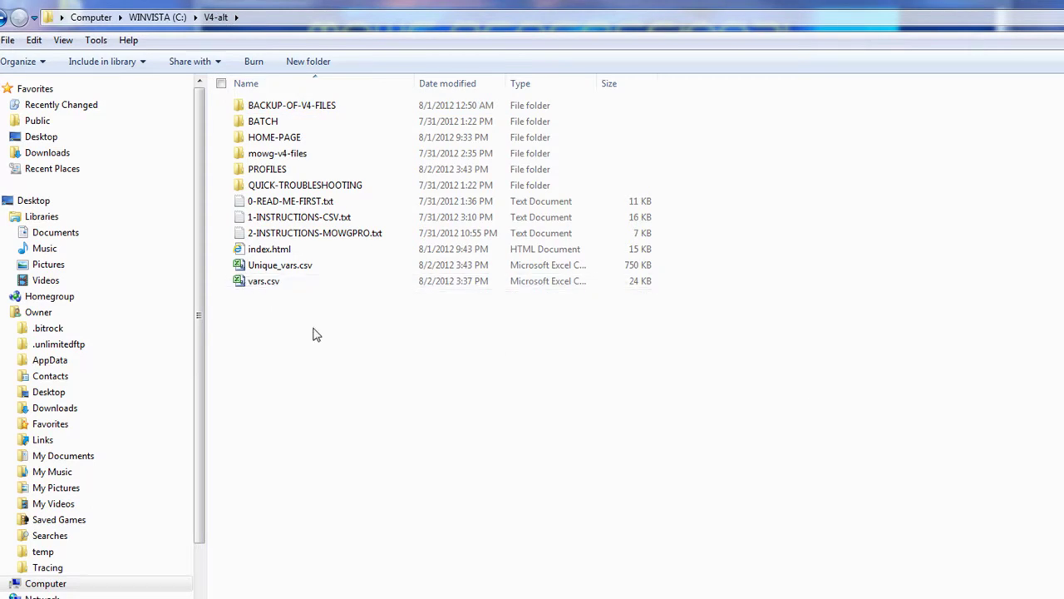
Copy index.html from the BACKUP-OF-V4-FILES folder inside C:\V4
click(151, 17)
click(258, 598)
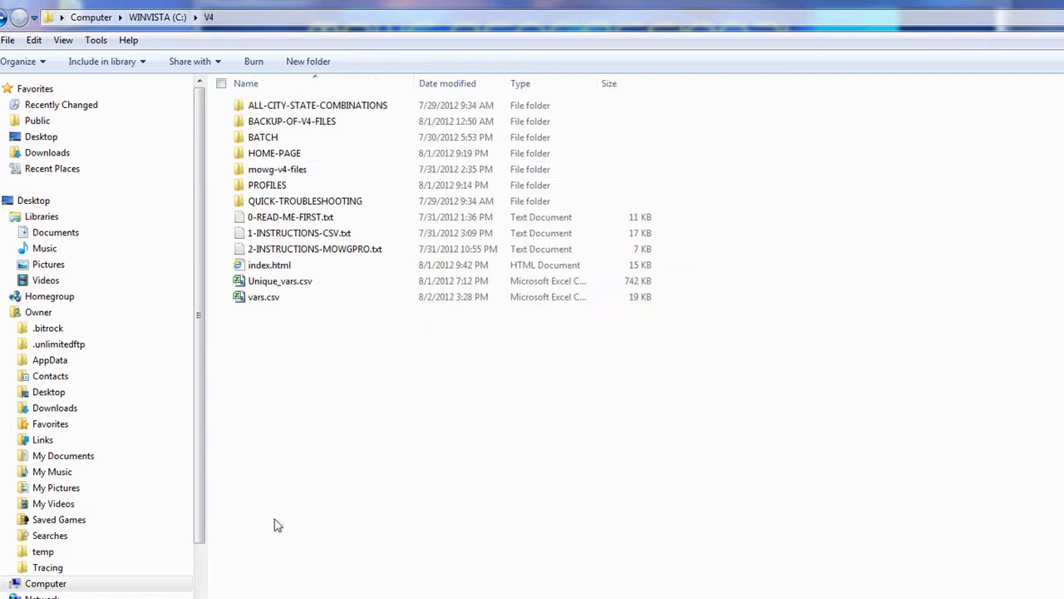
double_click(281, 125)
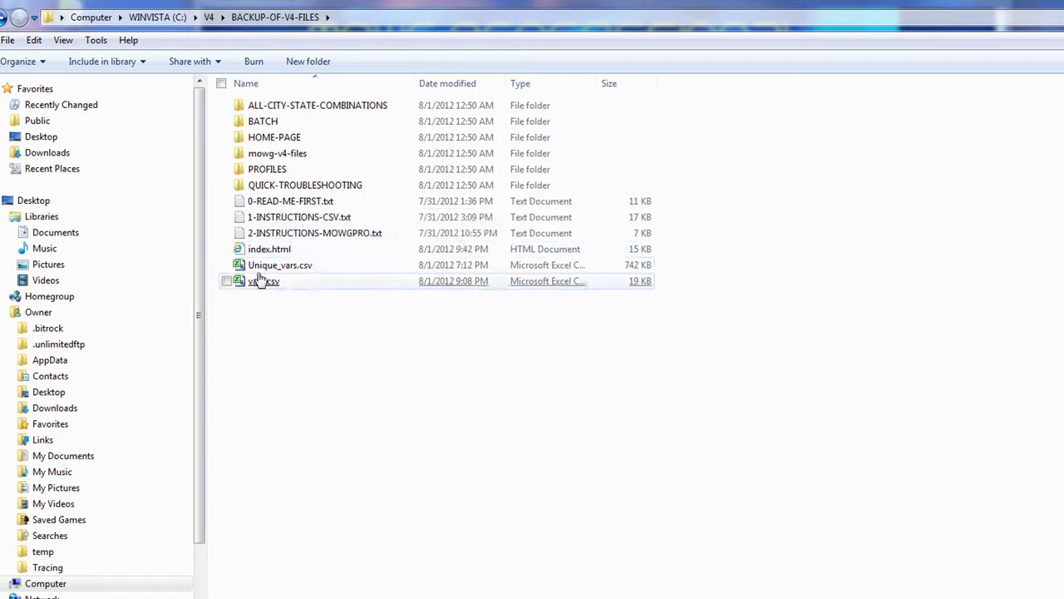
right_click(270, 249)
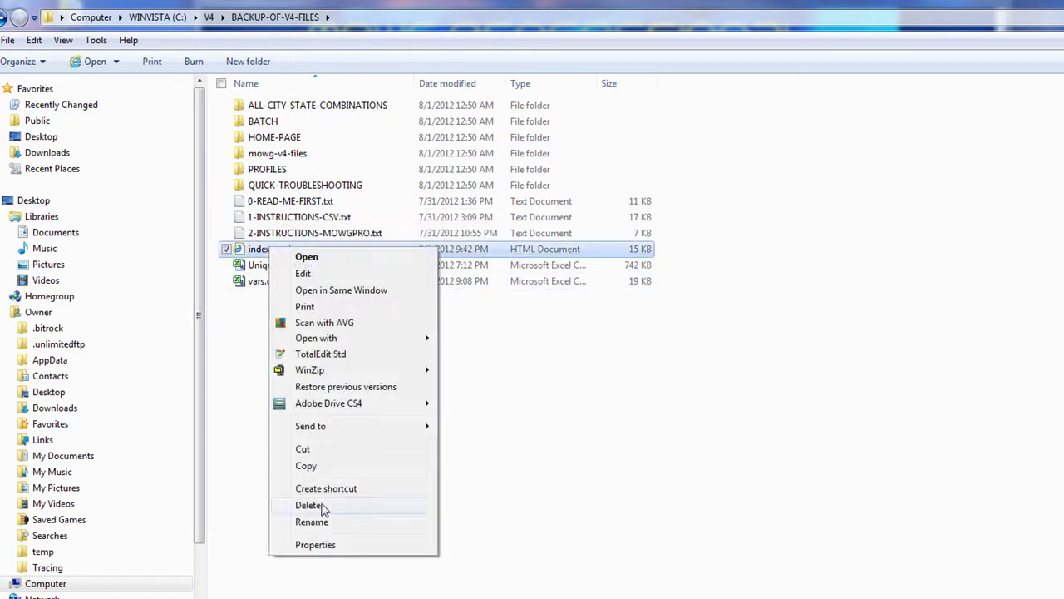
click(306, 467)
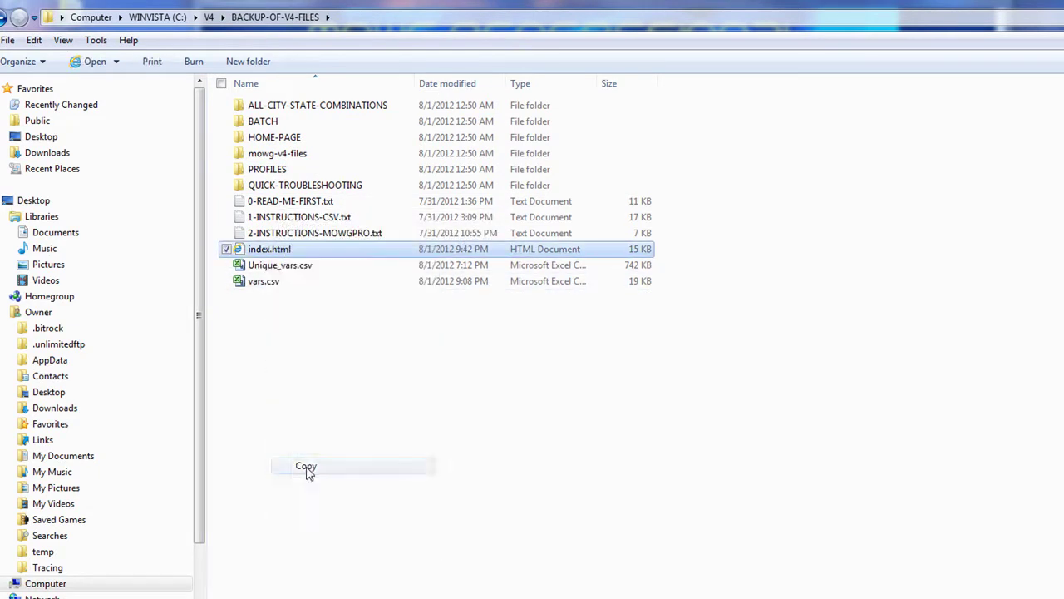
Return to C:\V4 and paste the copied index.html there, replacing the existing file
click(210, 18)
right_click(305, 338)
click(366, 443)
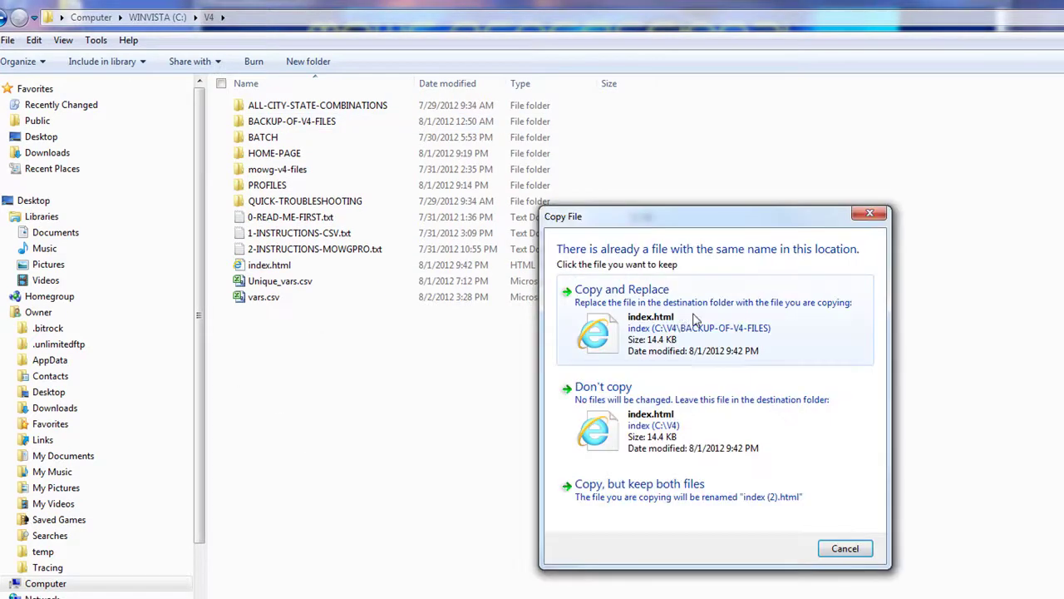
click(707, 308)
click(364, 410)
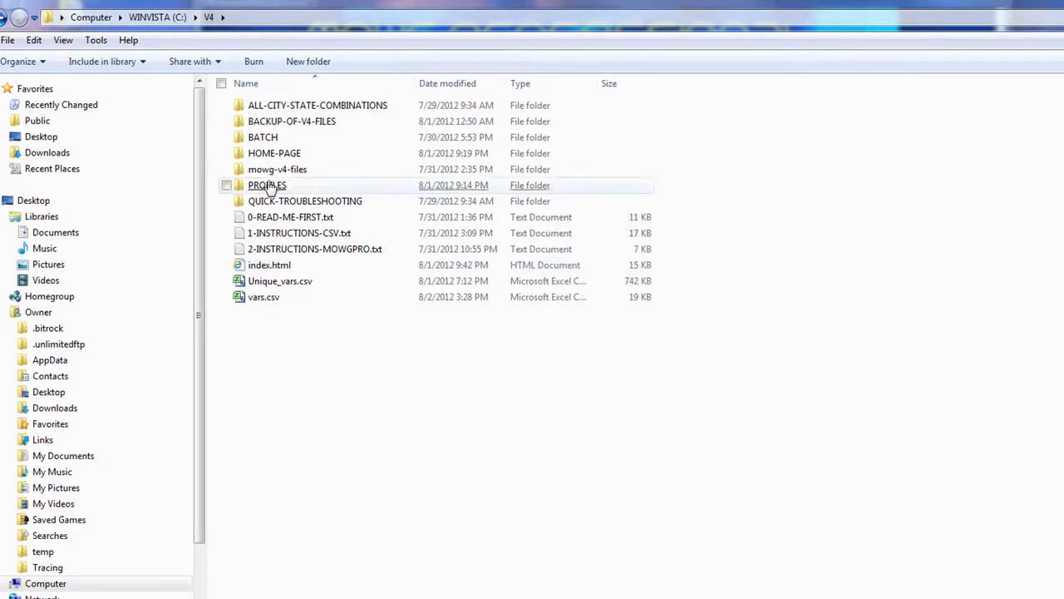
Copy index.html from BACKUP-OF-V4-FILES once more and paste it over the existing file in C:\V4
double_click(280, 122)
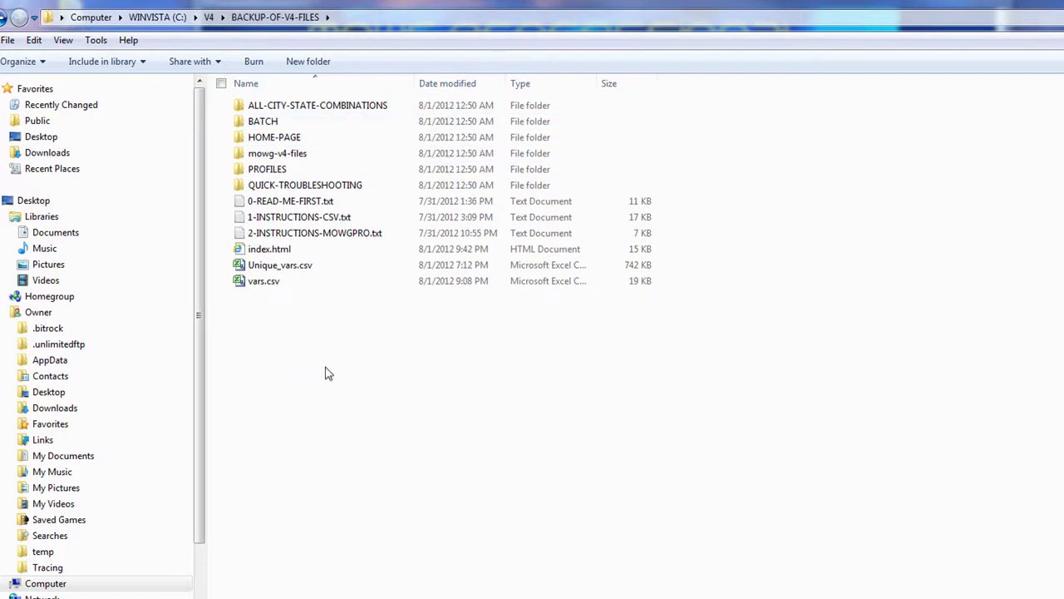
right_click(272, 252)
click(332, 472)
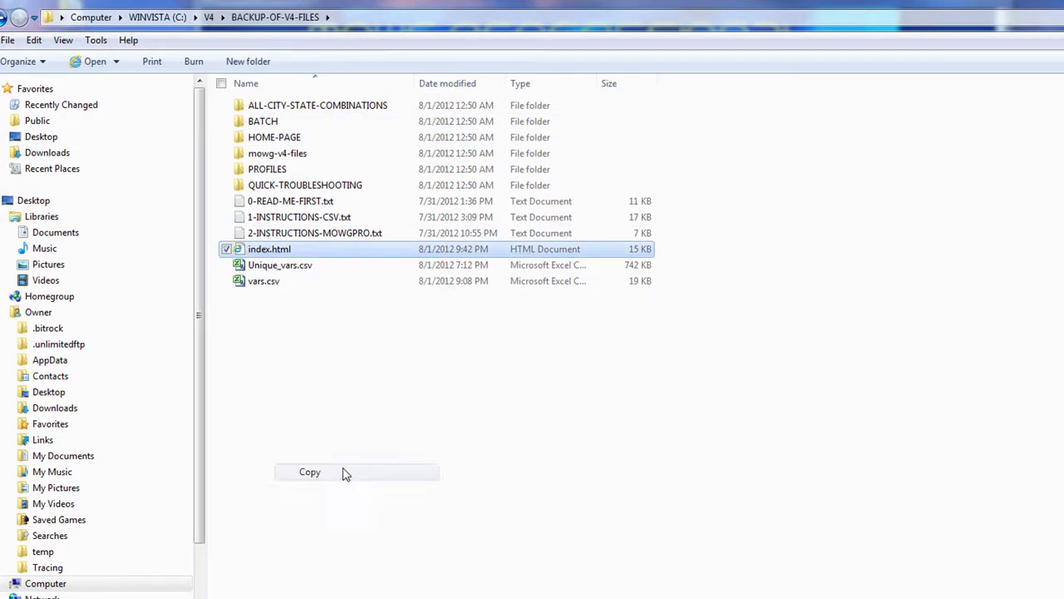
click(209, 16)
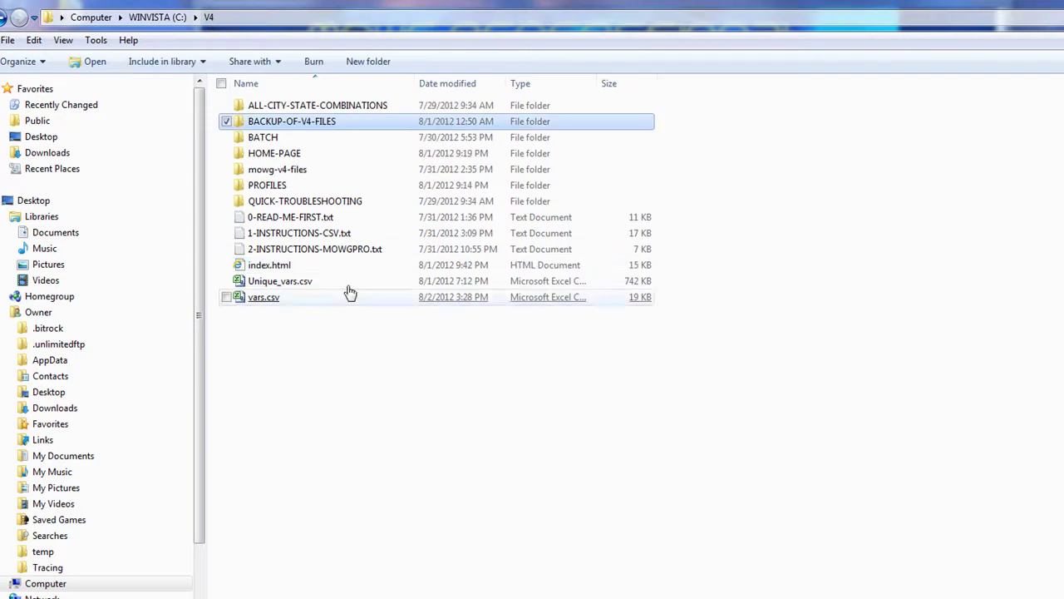
right_click(341, 331)
click(401, 441)
click(633, 346)
click(383, 447)
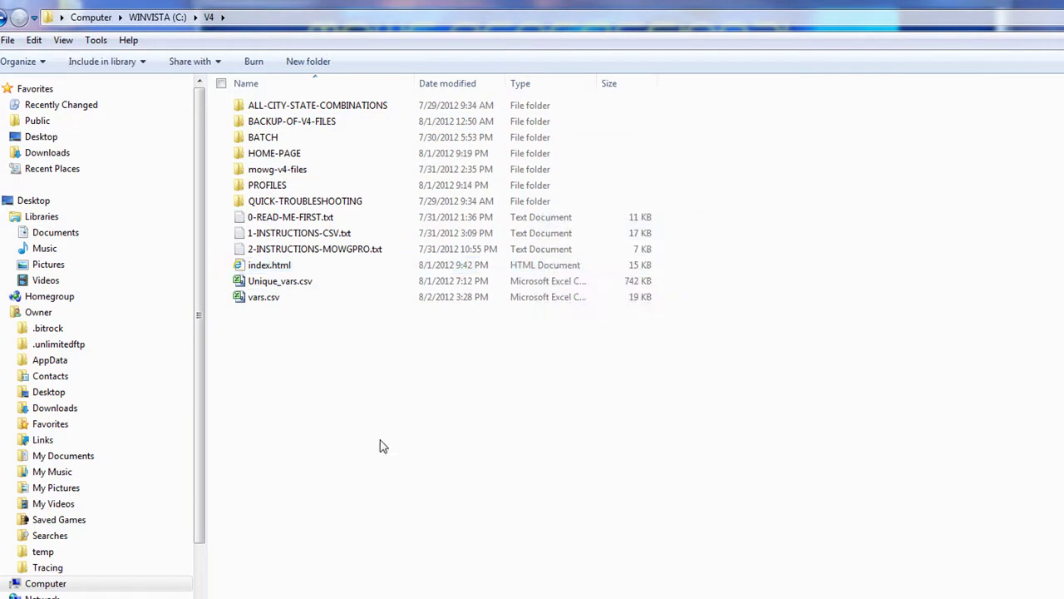
Open the MOWGPro folder on the WINVISTA (C:) drive from Computer
click(156, 18)
double_click(263, 597)
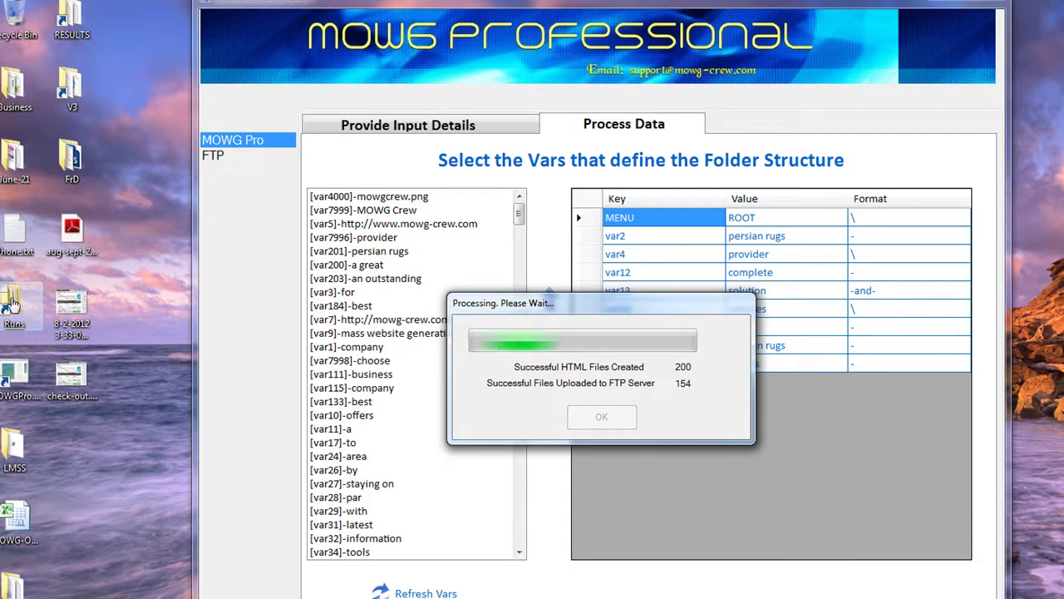
key(super)
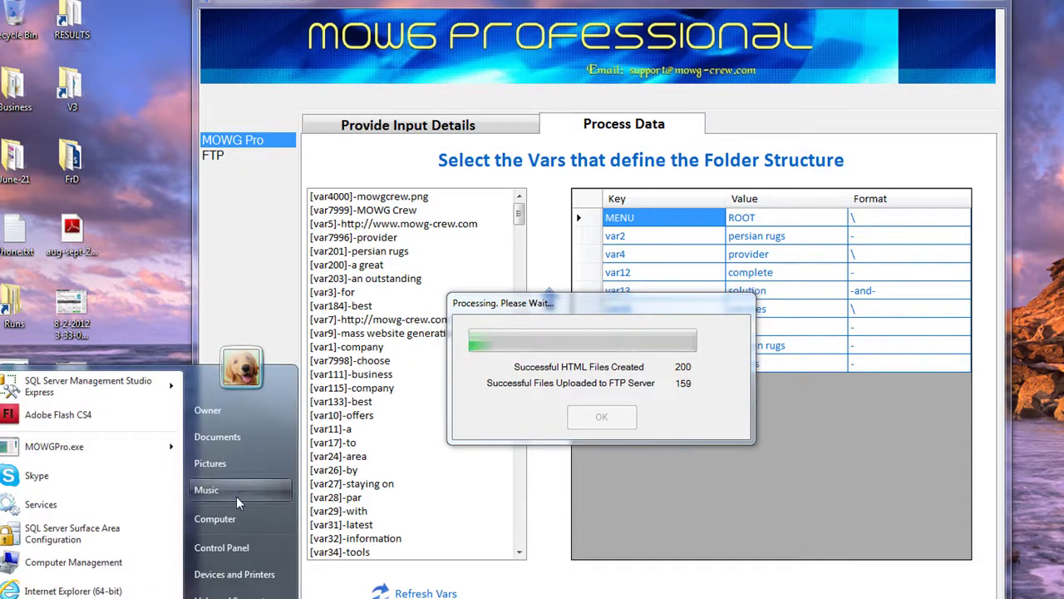
click(219, 515)
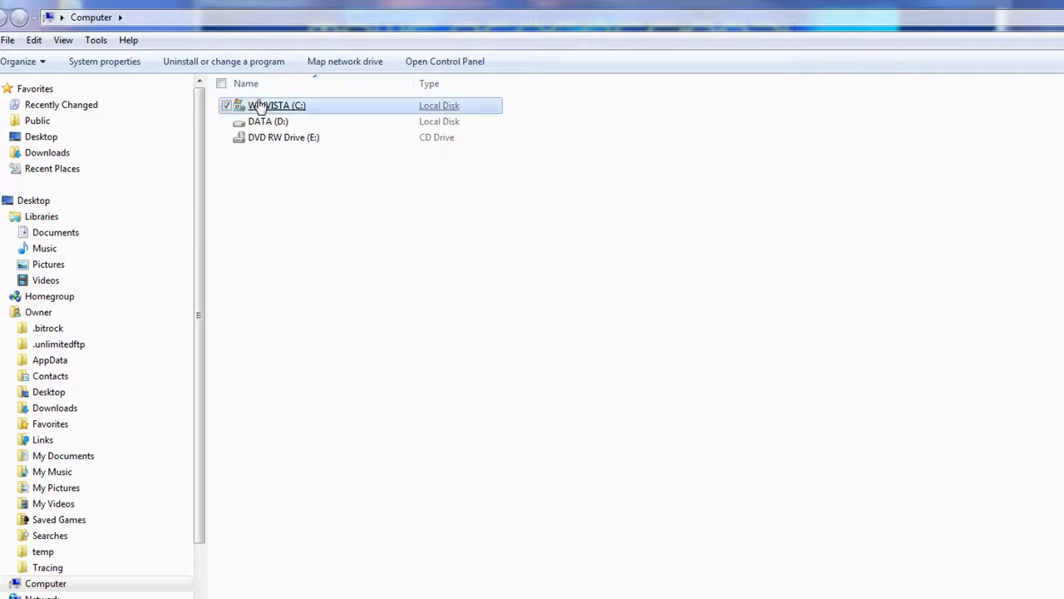
double_click(260, 105)
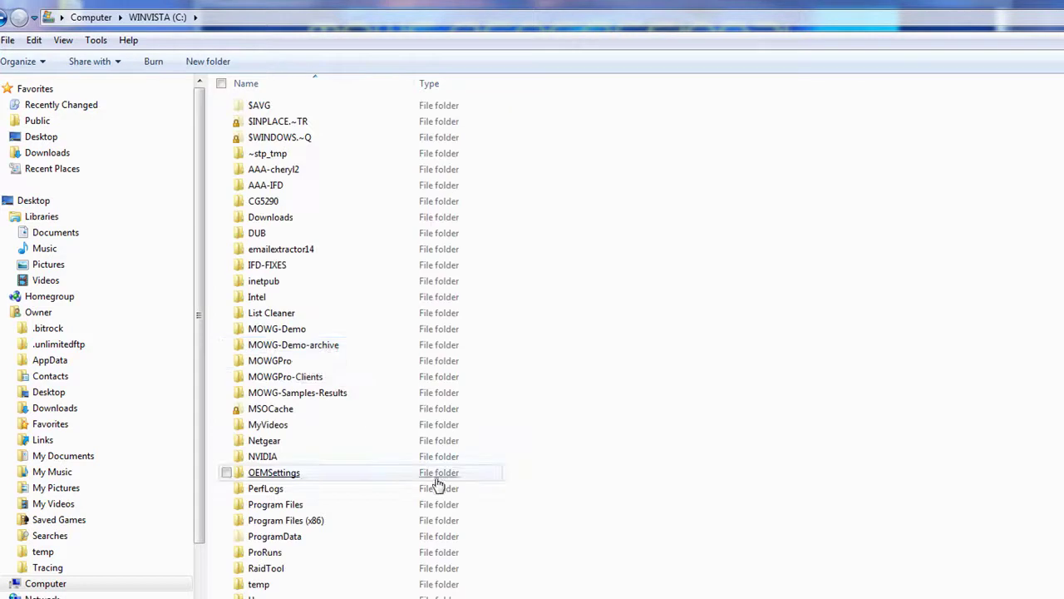
double_click(270, 361)
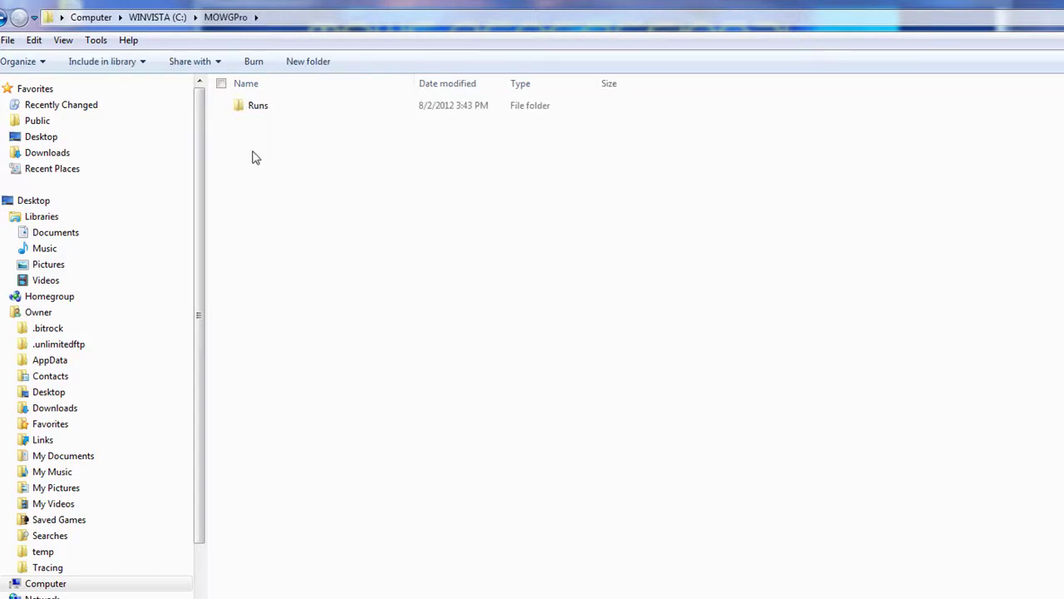
Show the option to send a desktop shortcut of the Runs folder, and dismiss it without choosing anything
right_click(254, 107)
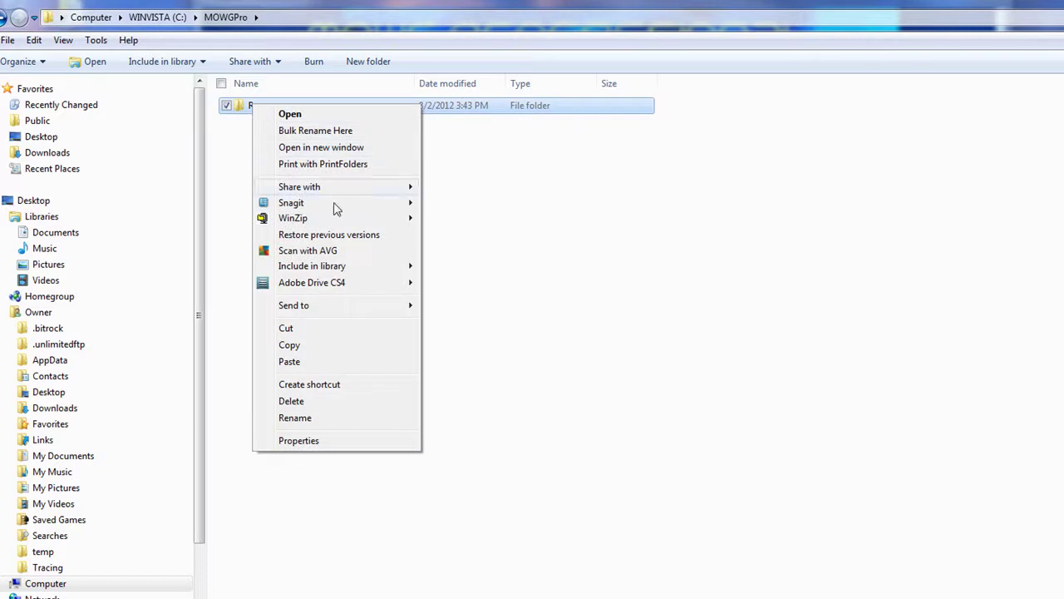
mouse_move(401, 305)
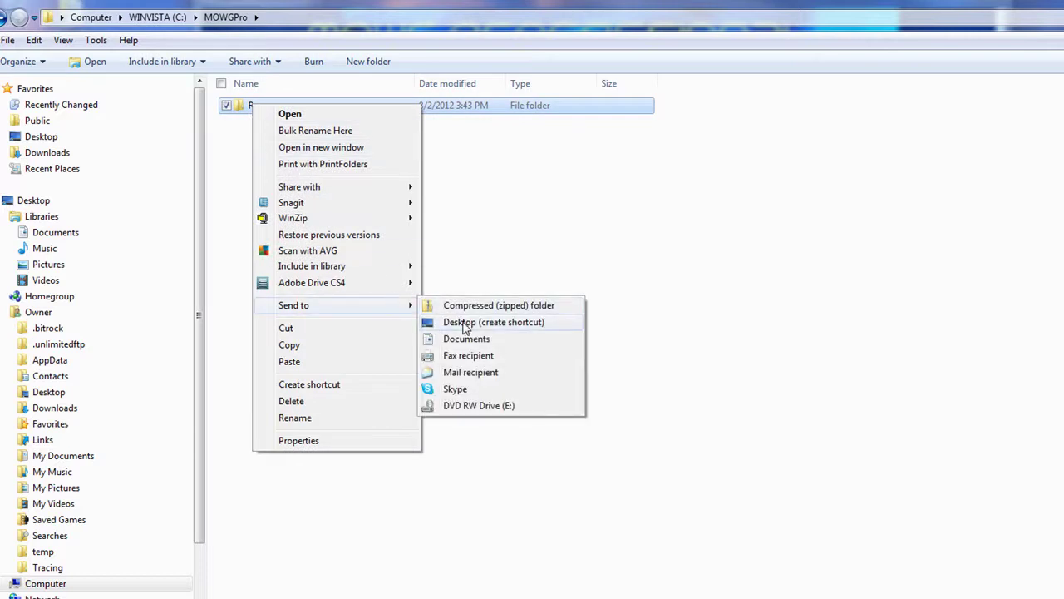
click(769, 236)
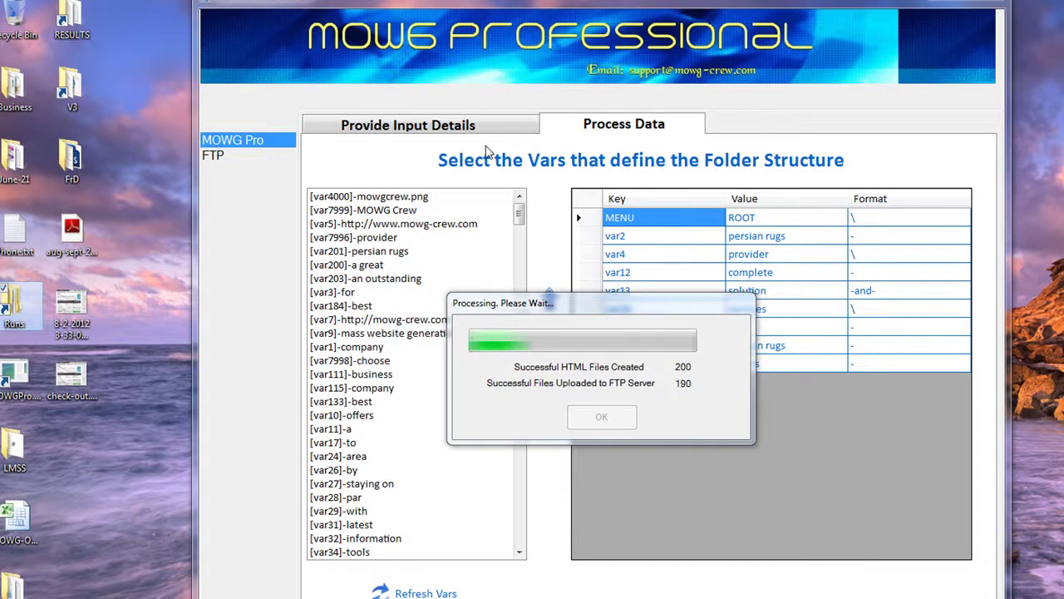
Open the Runs folder from its desktop shortcut and delete the run folder MOWGRun_Date_080212_Time_154304
double_click(15, 313)
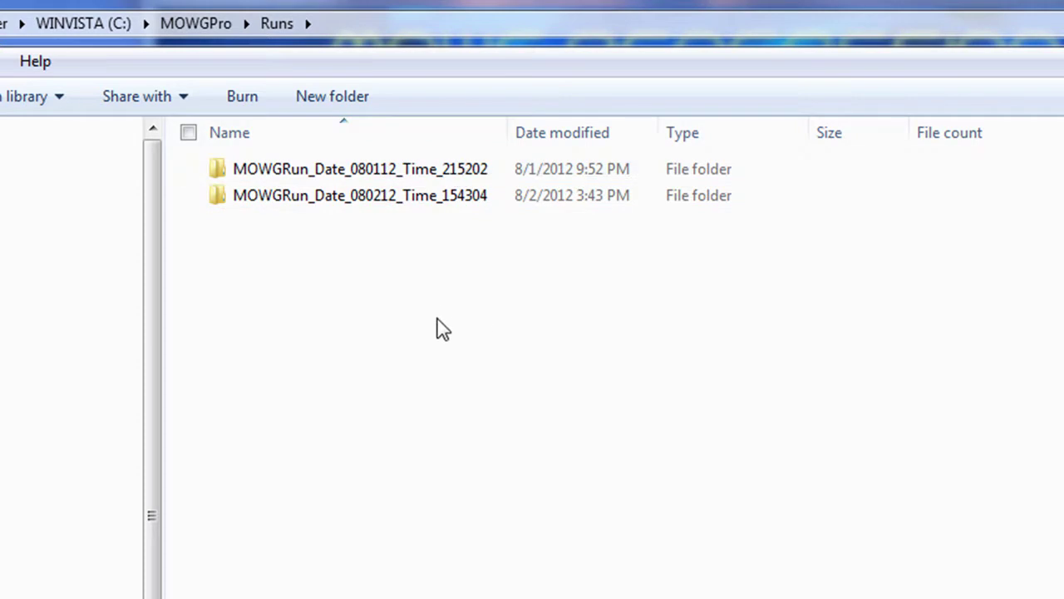
key(ctrl+a)
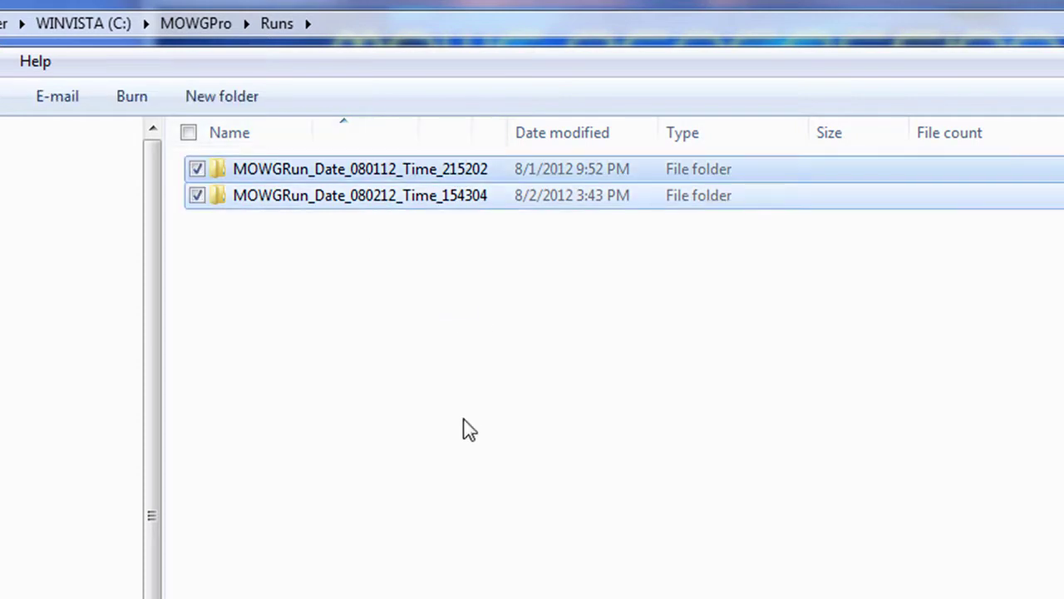
click(462, 421)
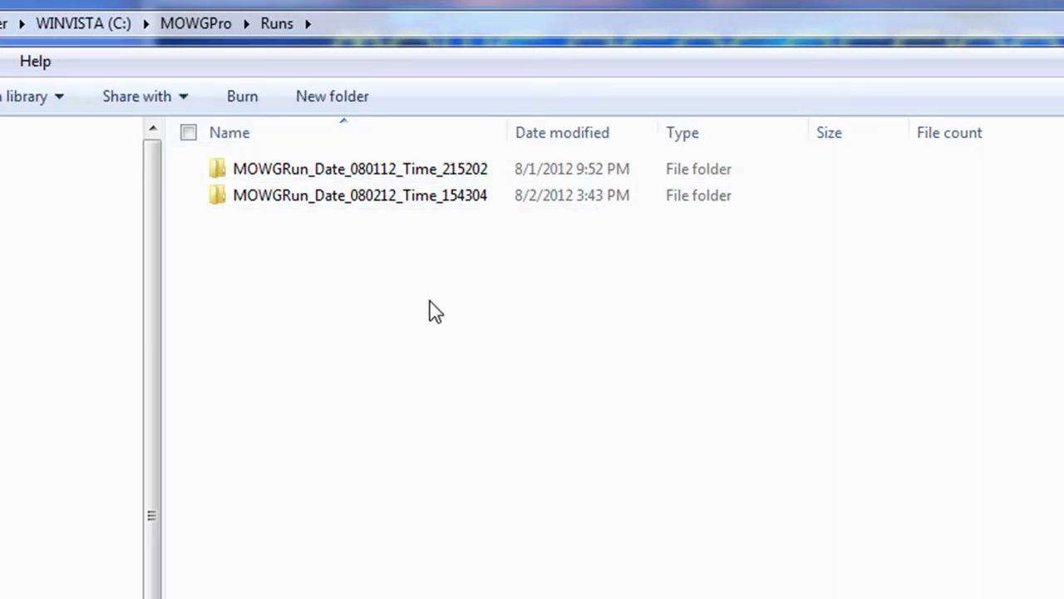
right_click(376, 204)
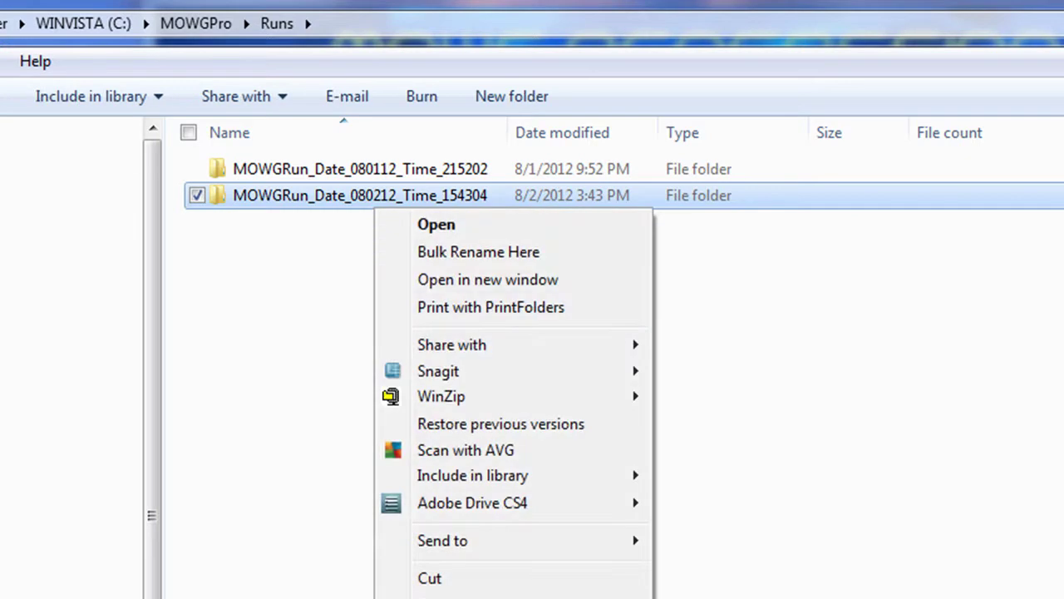
key(Delete)
key(Return)
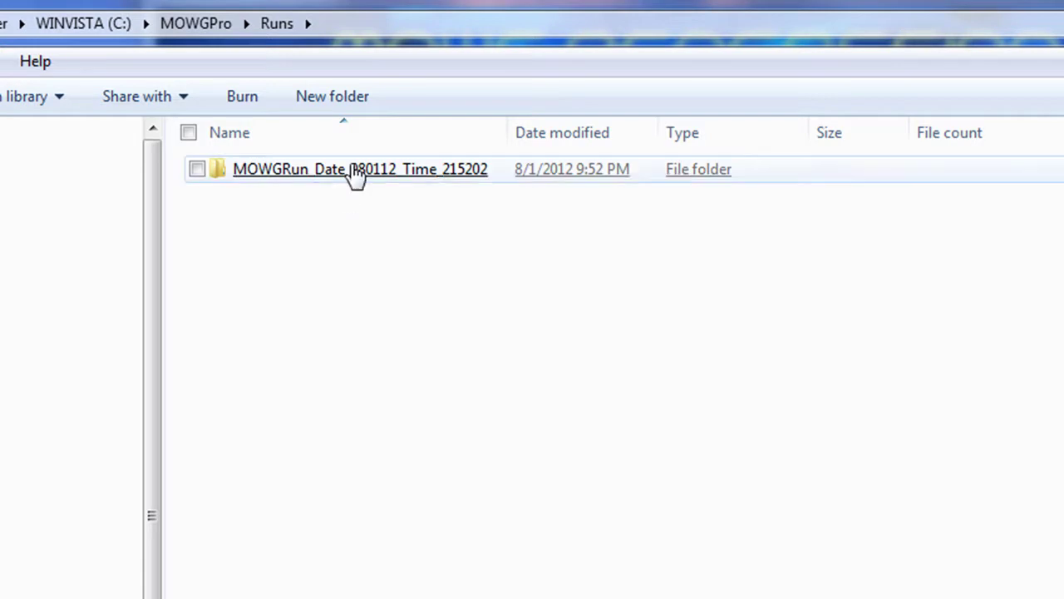
Browse the generated subfolders of MOWGRun_Date_080112_Time_215202, return to Runs, and reopen that run folder
mouse_move(344, 177)
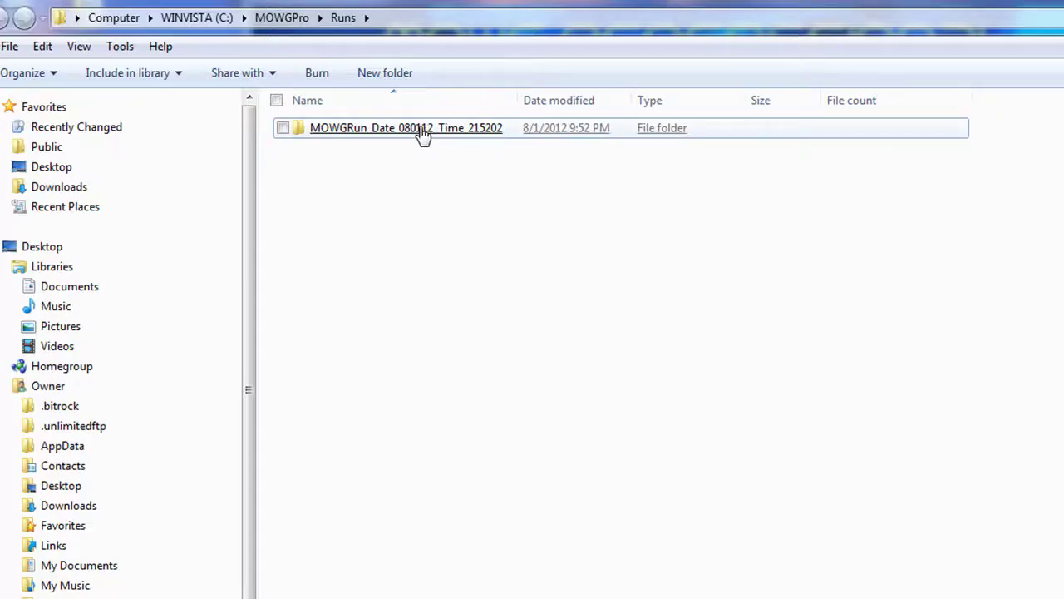
click(424, 133)
double_click(425, 133)
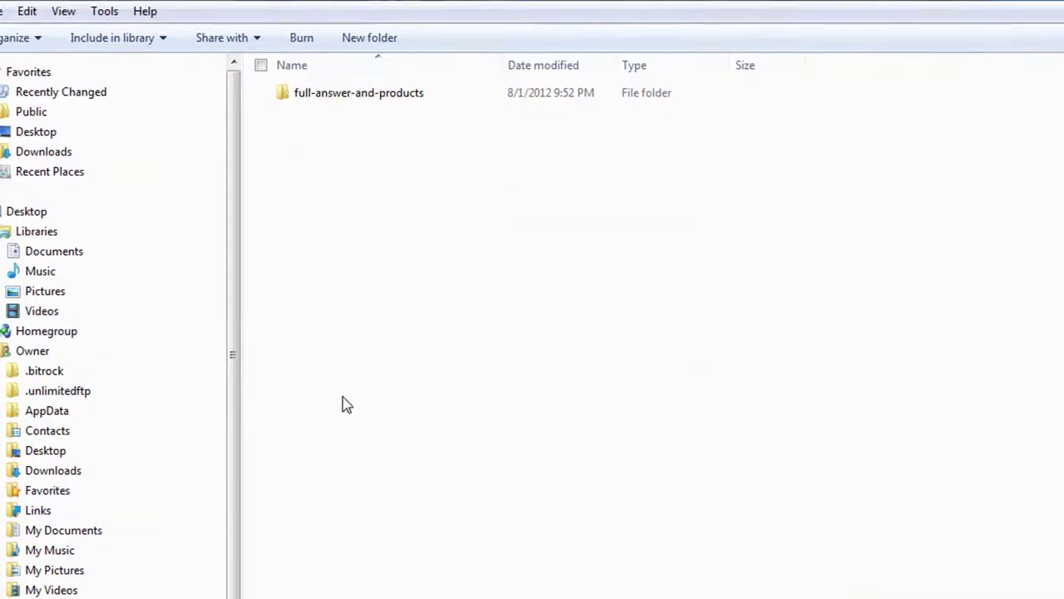
double_click(341, 349)
click(327, 1)
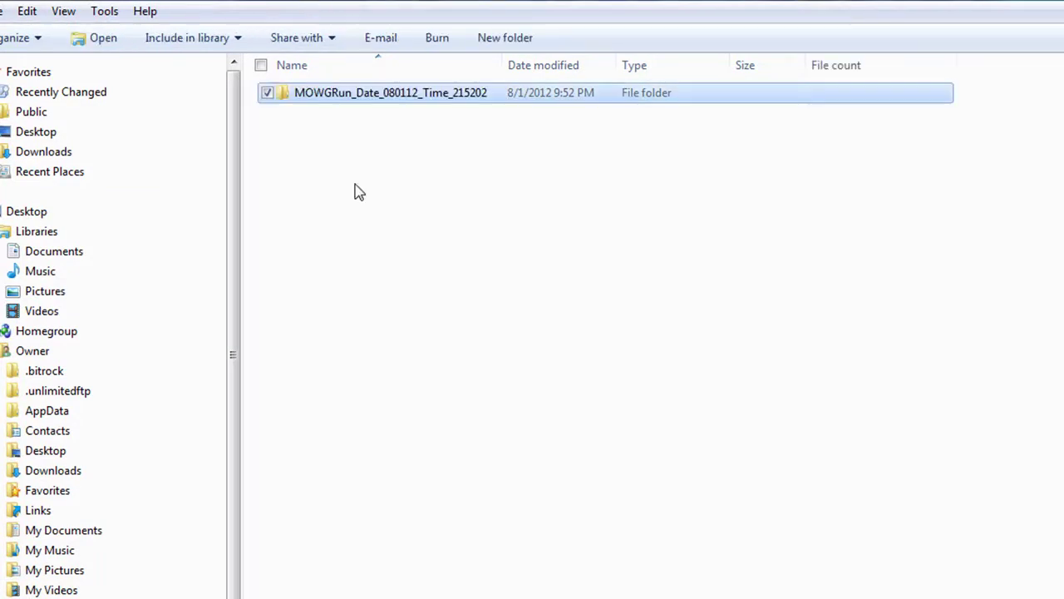
double_click(371, 100)
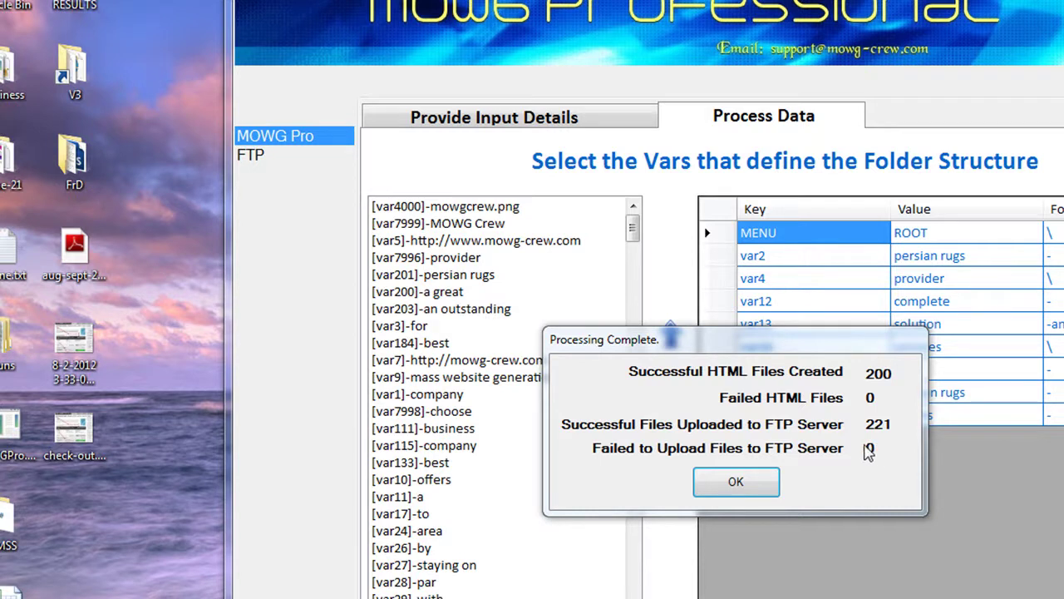
Close the processing summary, switch to the mowg-samples.com home page in Internet Explorer, and open its sitemap from the footer
click(768, 489)
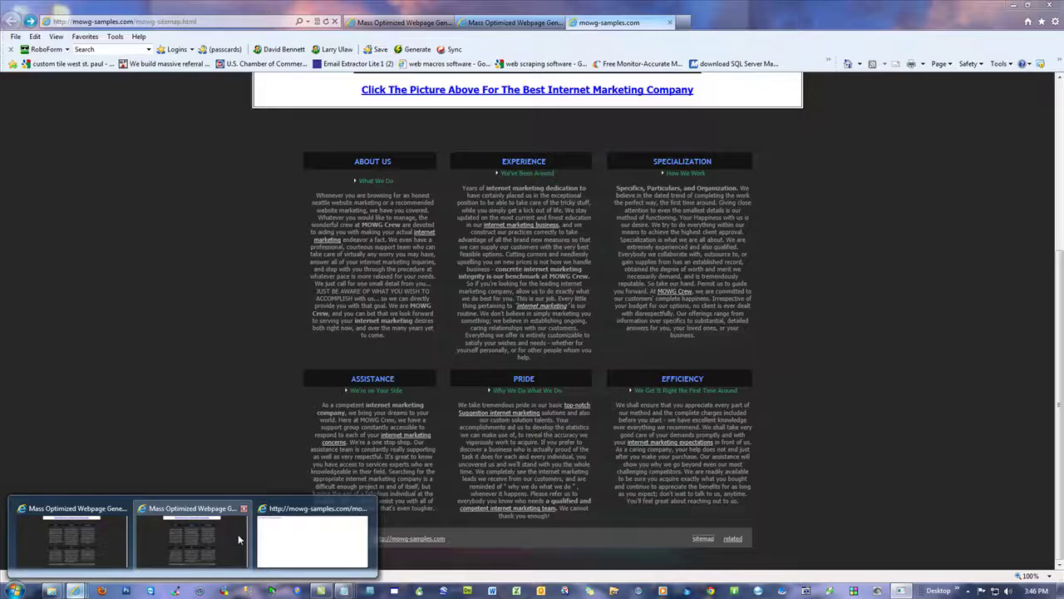
click(238, 534)
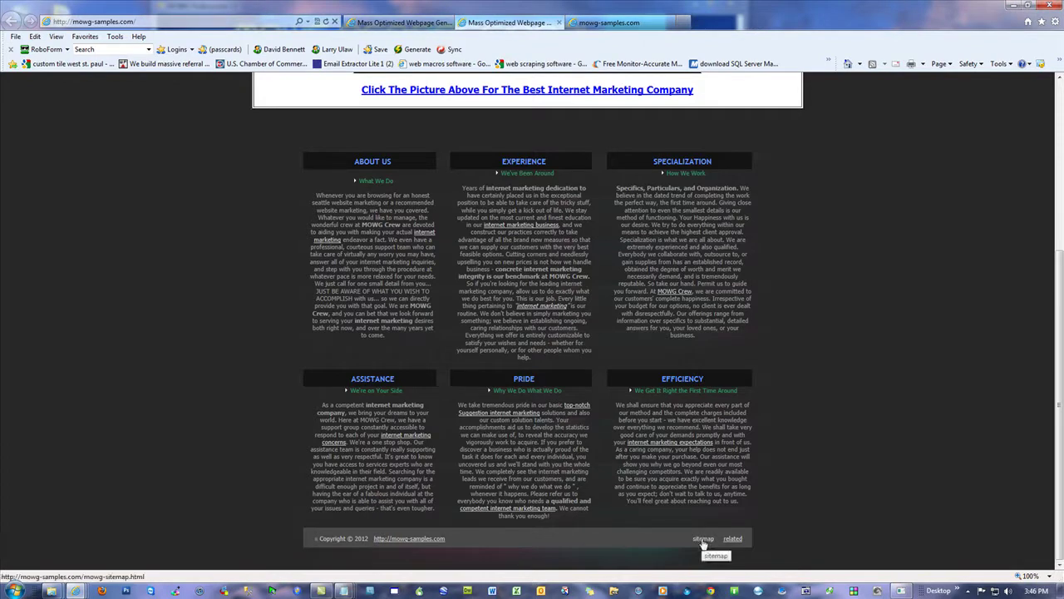
click(192, 20)
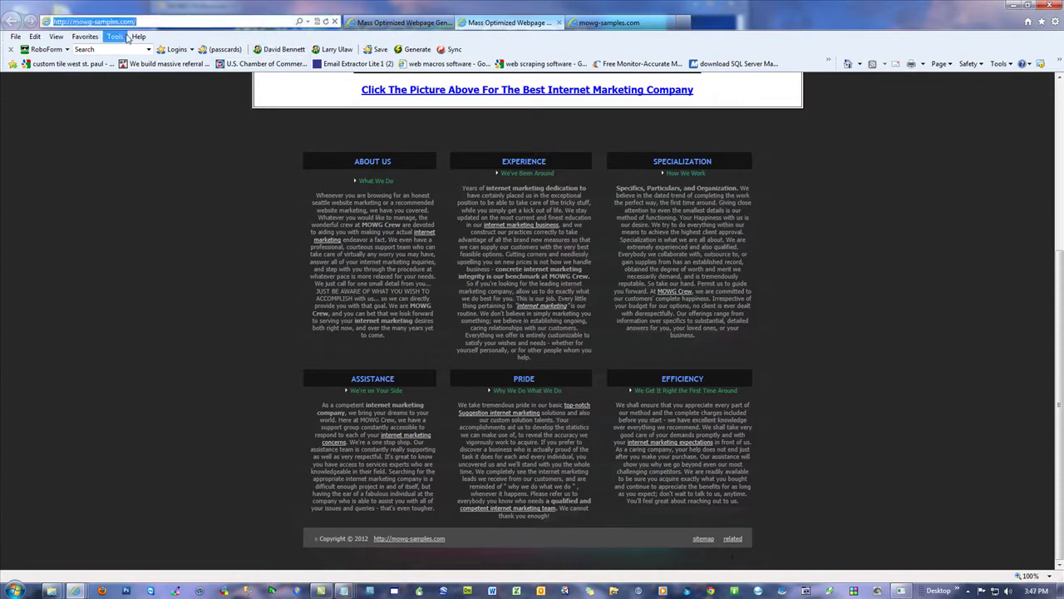
click(129, 177)
scroll(174, 282, up, 3)
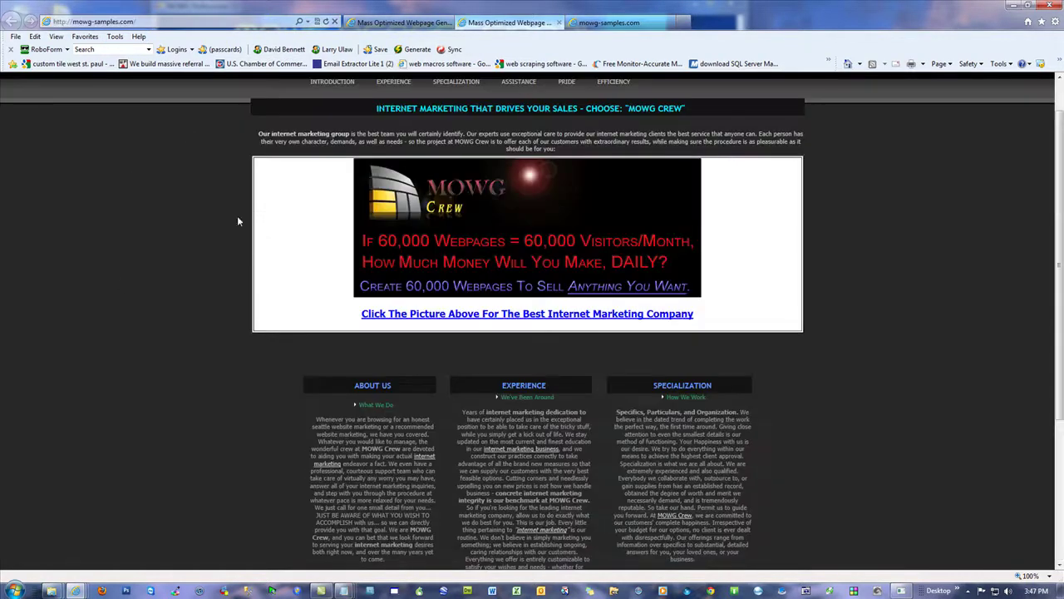
scroll(829, 423, down, 3)
click(696, 541)
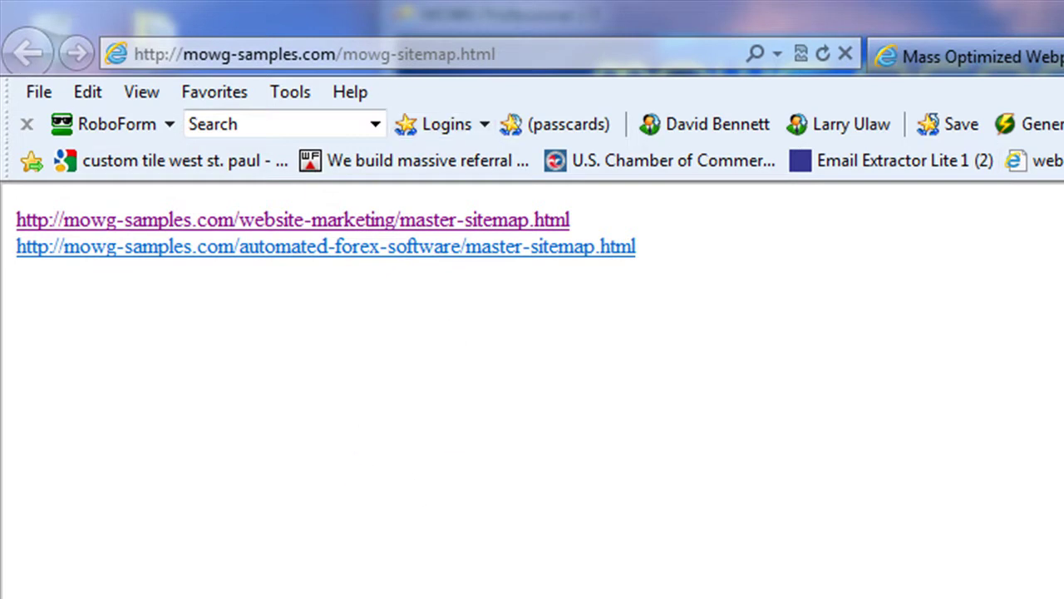
View the earlier version of the mowg-sitemap.html page for comparison and reopen the sitemap from the home page
key(alt+Left)
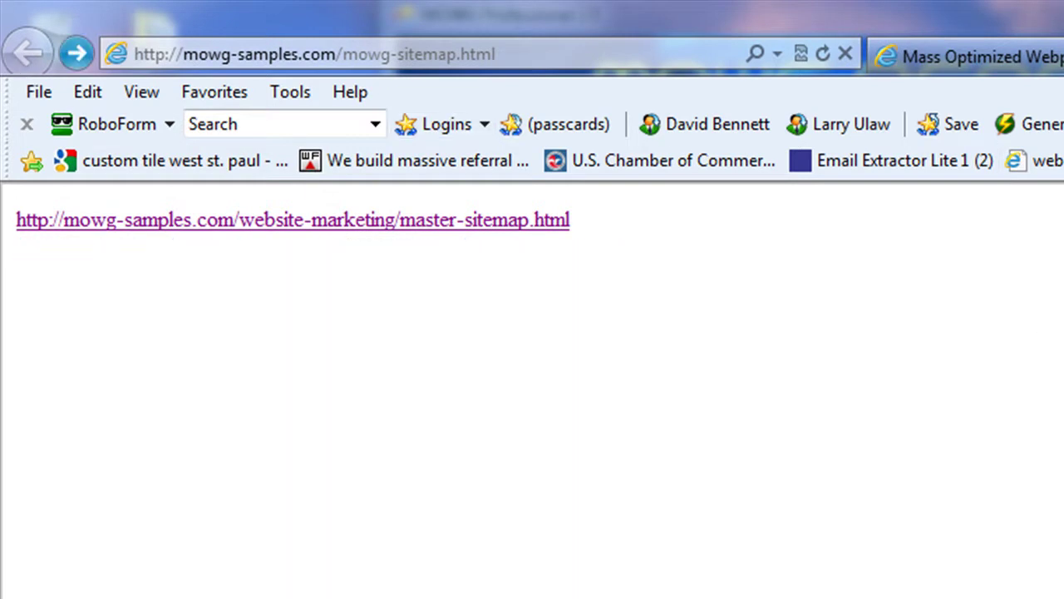
key(alt+Right)
scroll(429, 470, up, 5)
scroll(429, 470, down, 5)
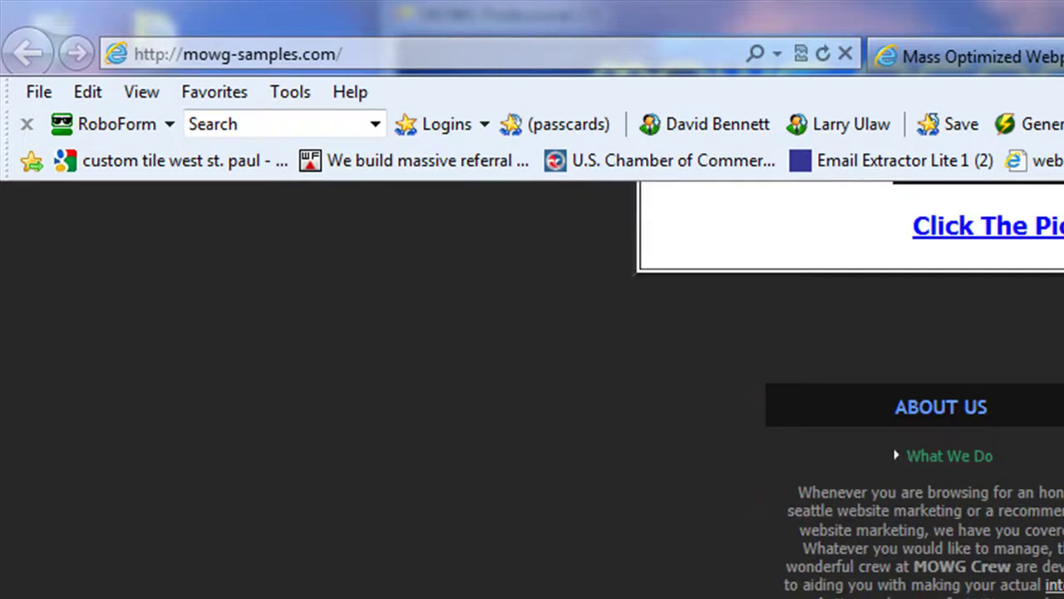
click(668, 586)
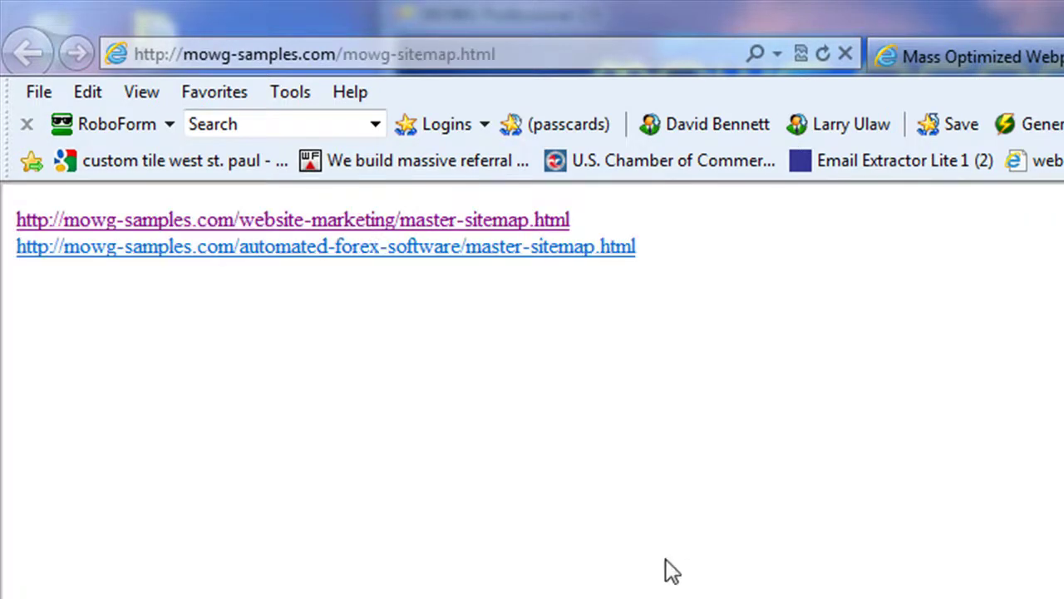
Open the automated-forex-software master sitemap, examine its first sitemap.html page, and go back to the master sitemap
click(342, 250)
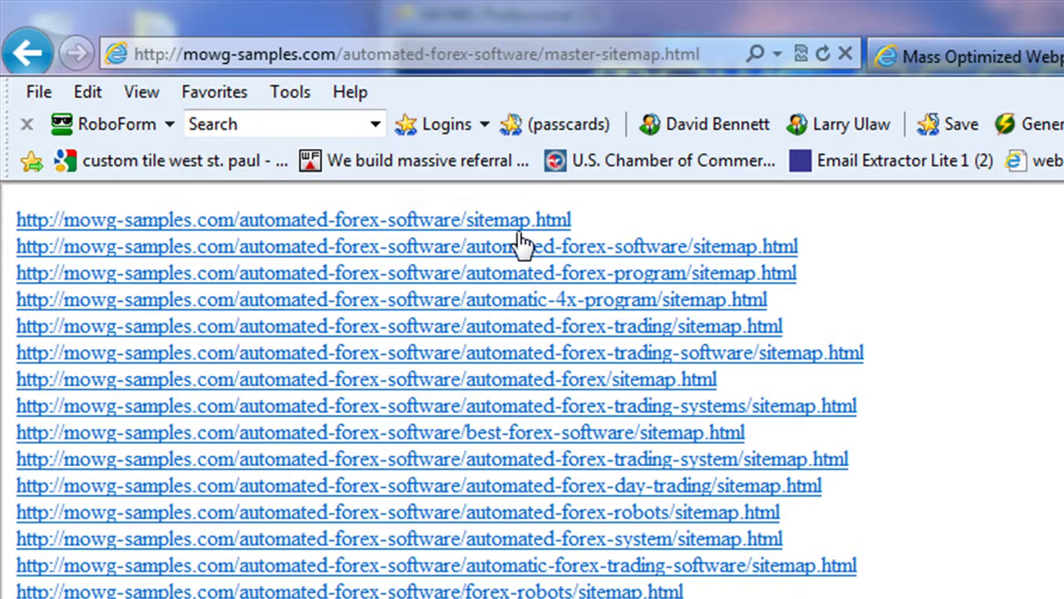
click(484, 232)
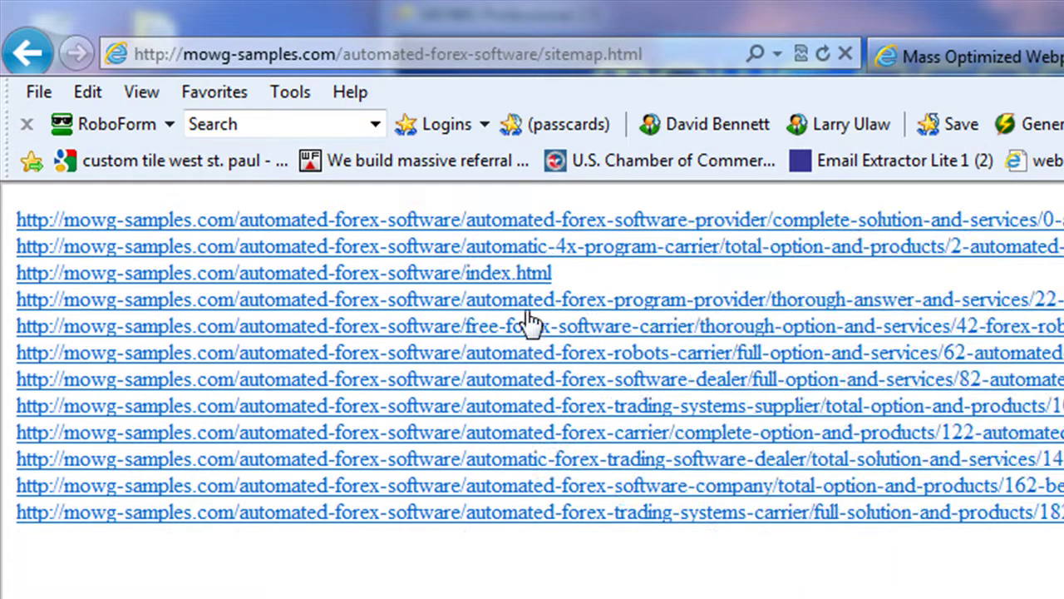
click(34, 55)
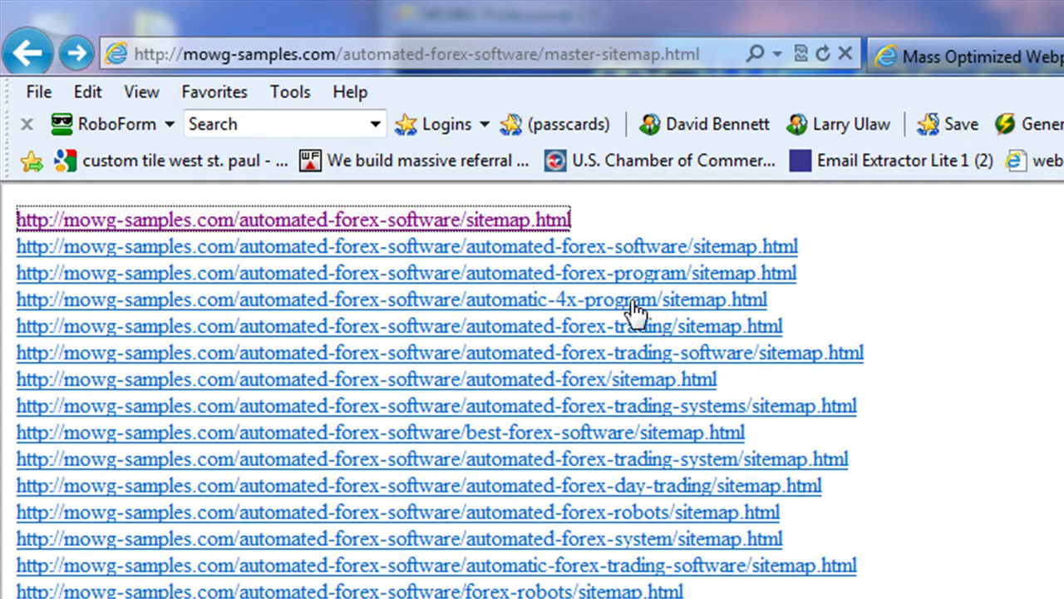
Switch to Windows Explorer, go up to the Runs folder, and reopen MOWGRun_Date_080112_Time_215202
click(532, 597)
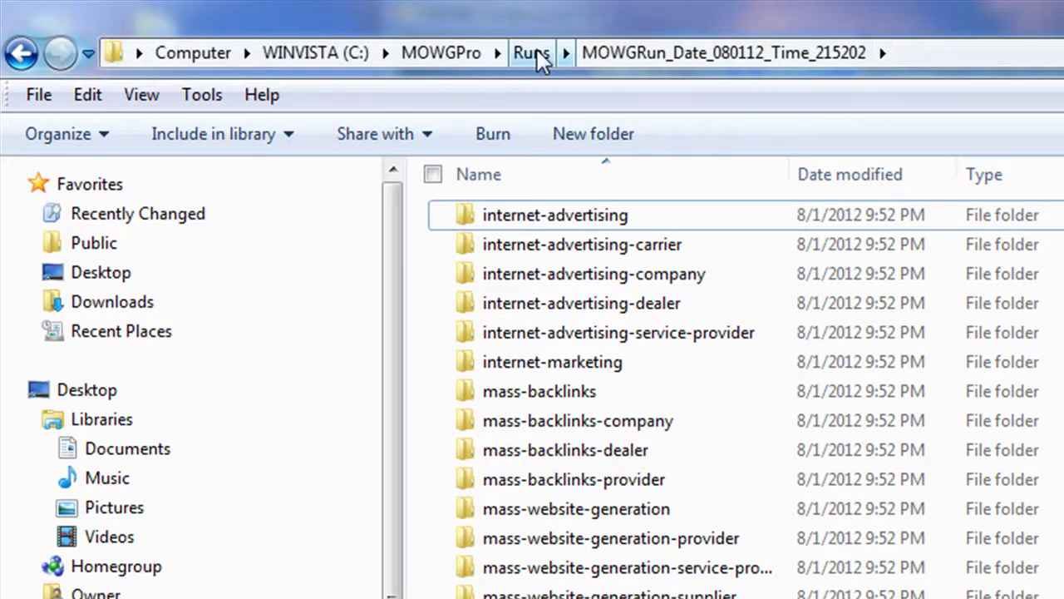
click(537, 55)
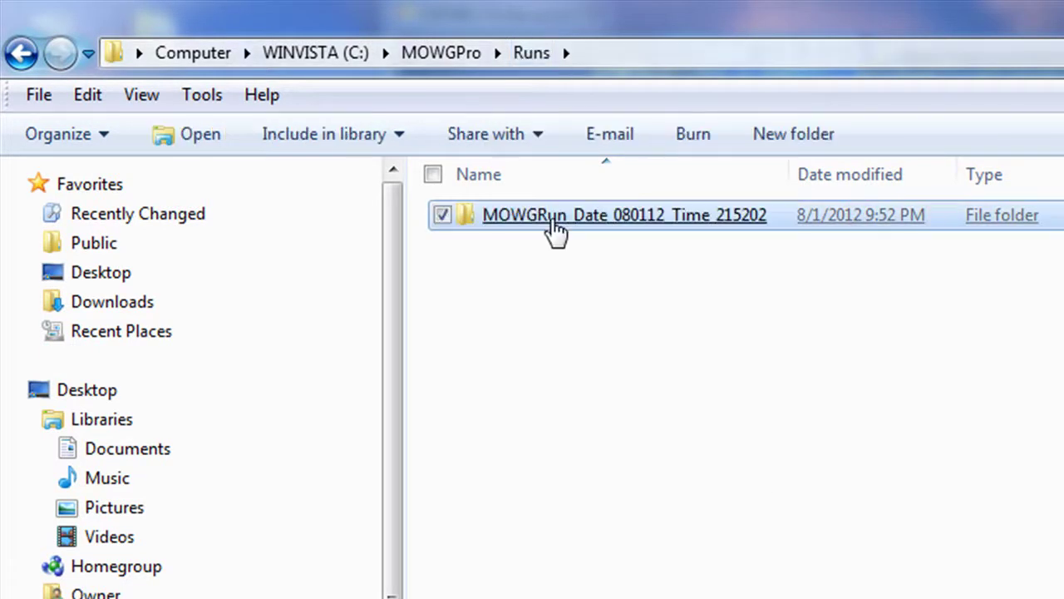
double_click(547, 220)
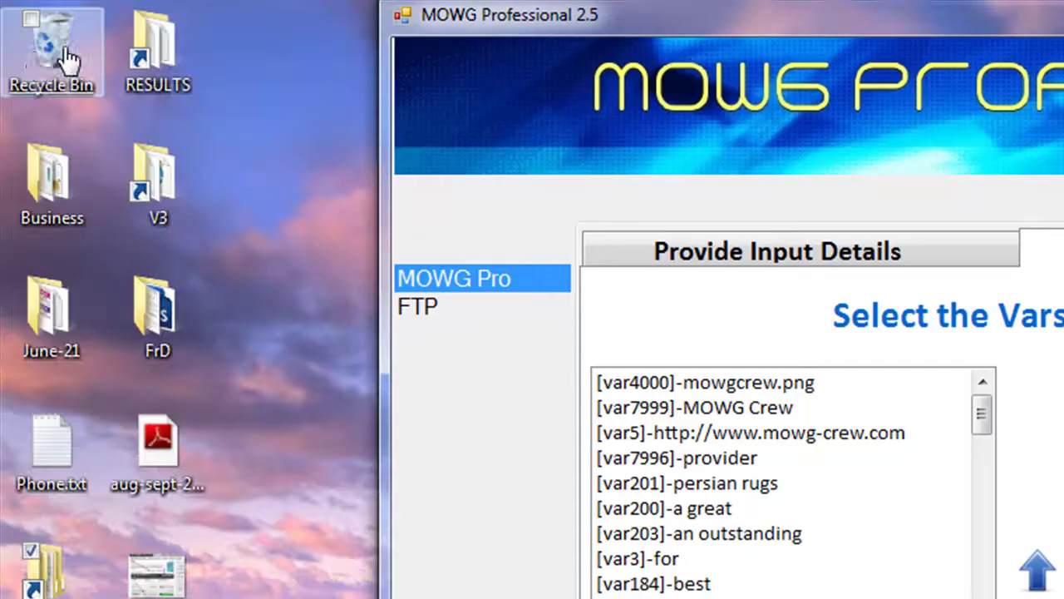
Restore the MOWGRun_Date_080212_Time_154304 folder from the Recycle Bin and open it in the Runs folder
double_click(65, 52)
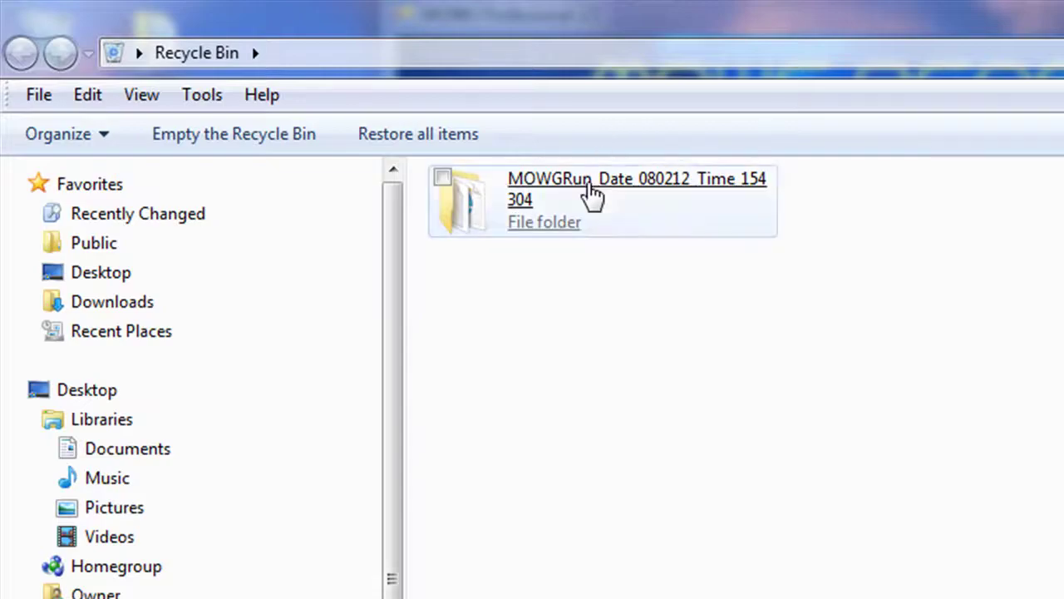
right_click(624, 185)
click(713, 210)
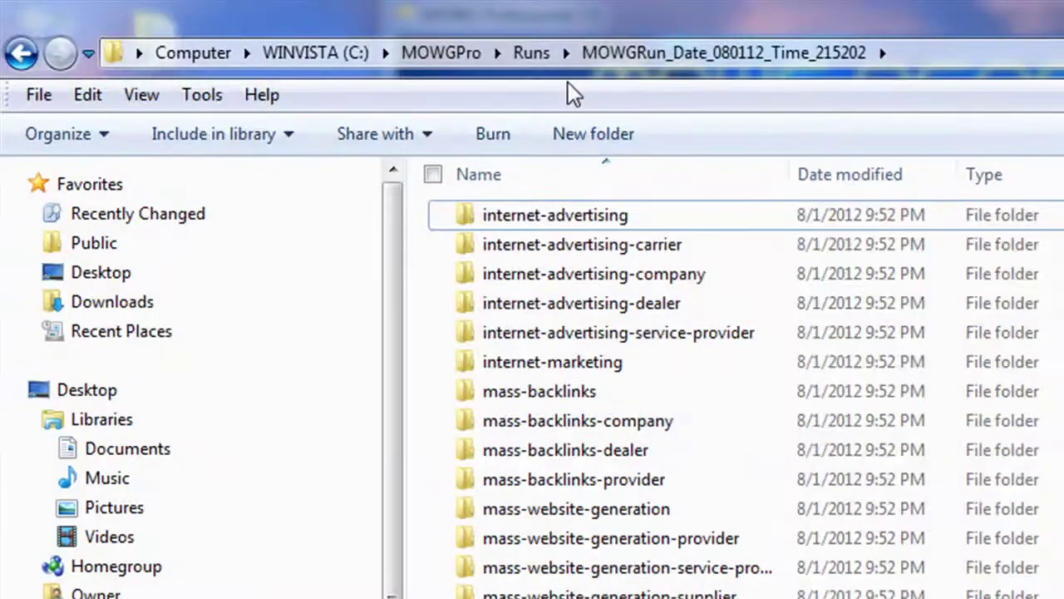
click(528, 65)
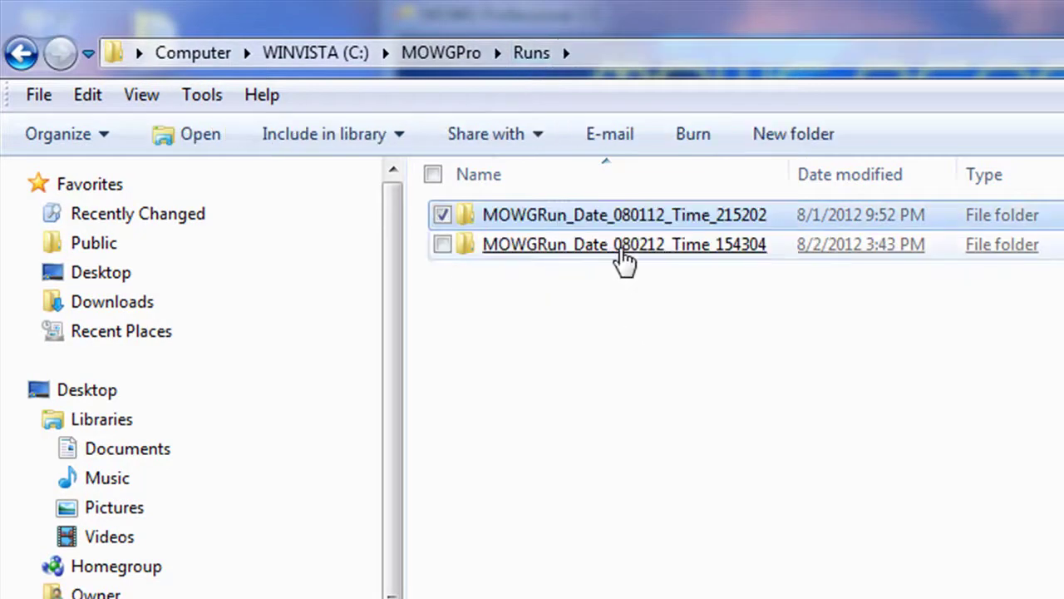
double_click(619, 246)
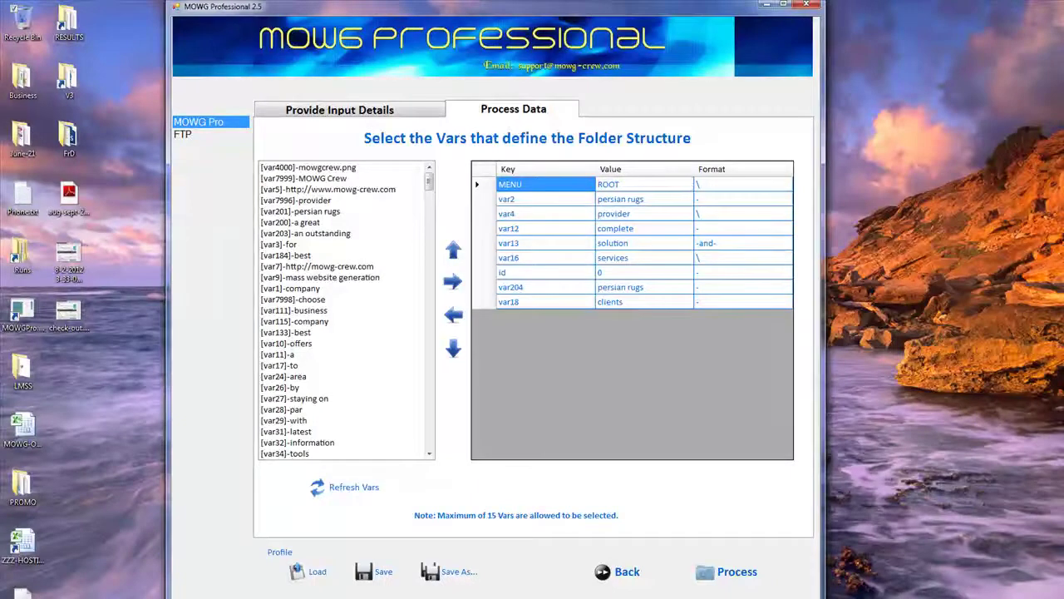
Switch back to Internet Explorer, open the automatic-4x-program sitemap from the master sitemap, and open its 185-automated-forex-trading-system-customers.html page
click(475, 570)
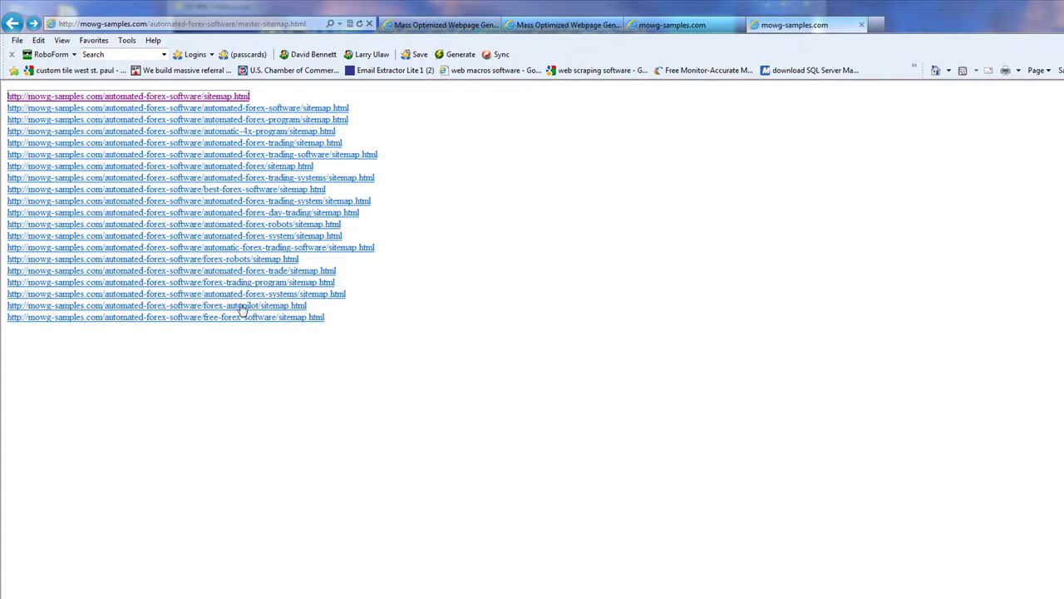
click(244, 131)
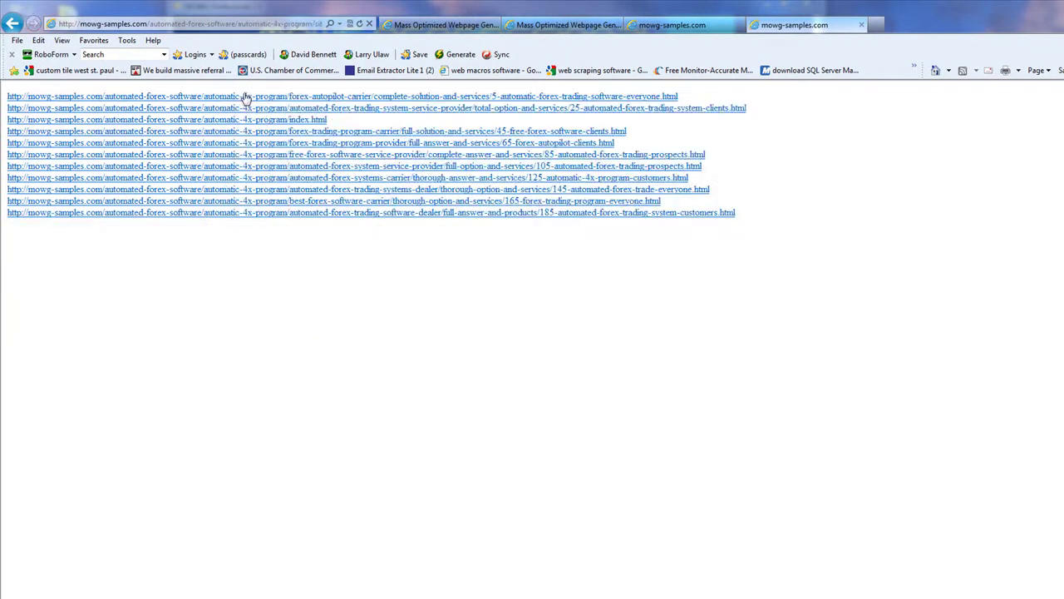
click(248, 215)
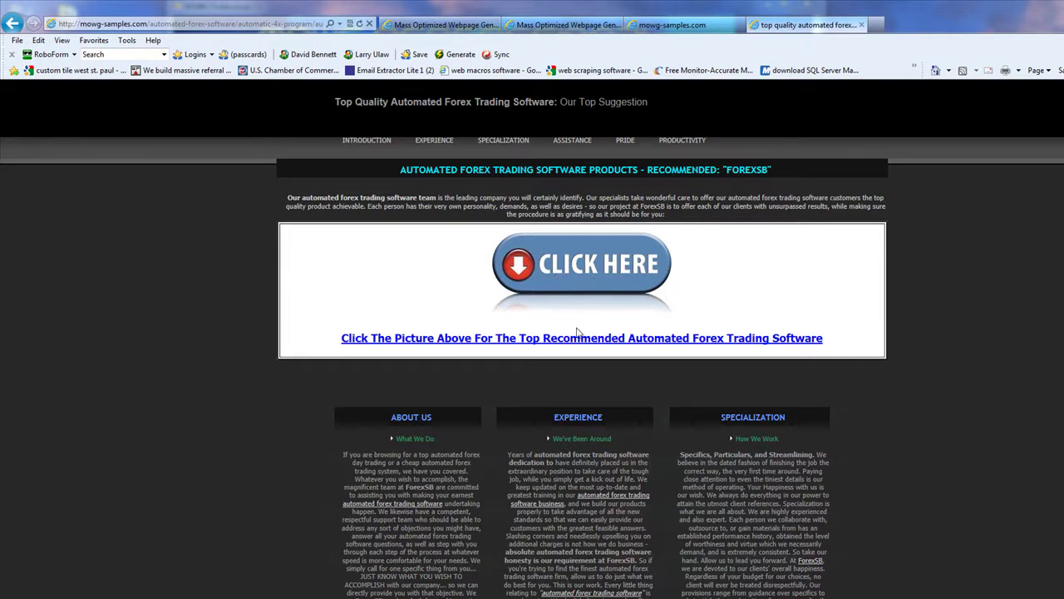
Examine the generated page's sections, highlighting the ForexSB company name and the automated forex trading software keyword phrases in the text
scroll(580, 332, down, 3)
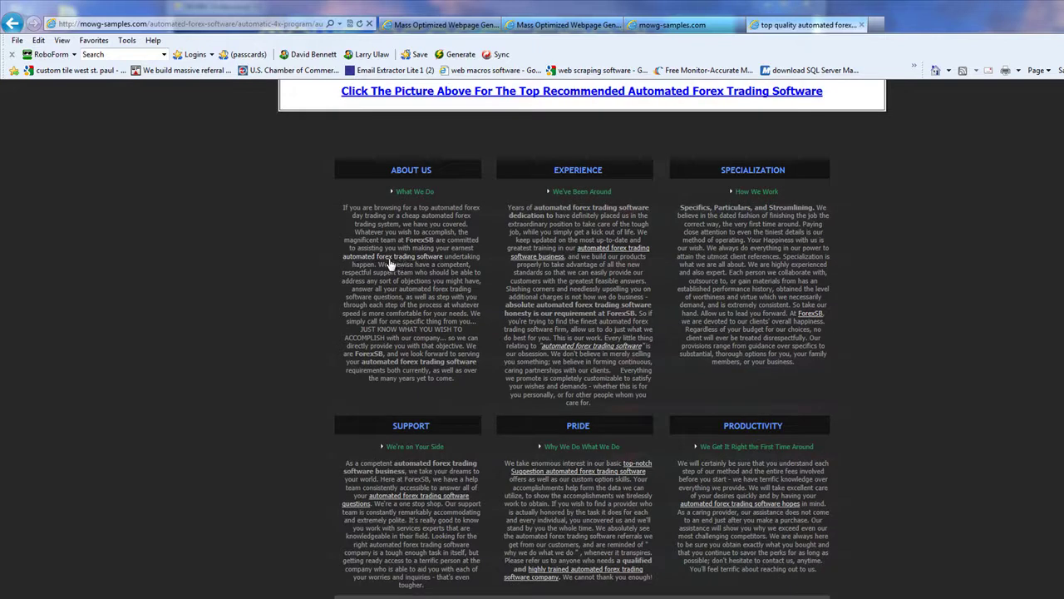
double_click(420, 240)
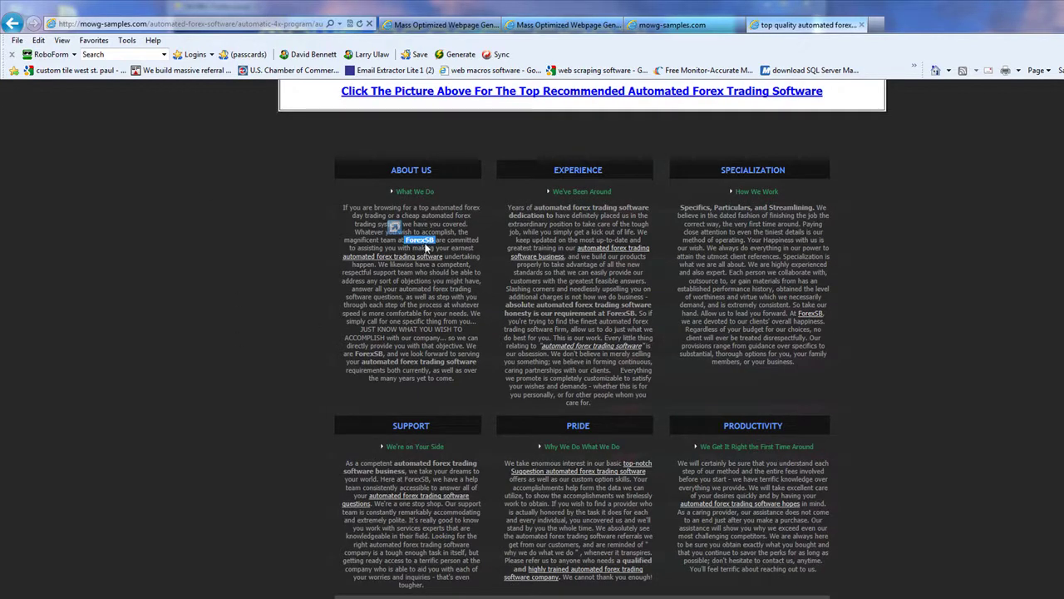
drag(534, 207, 551, 227)
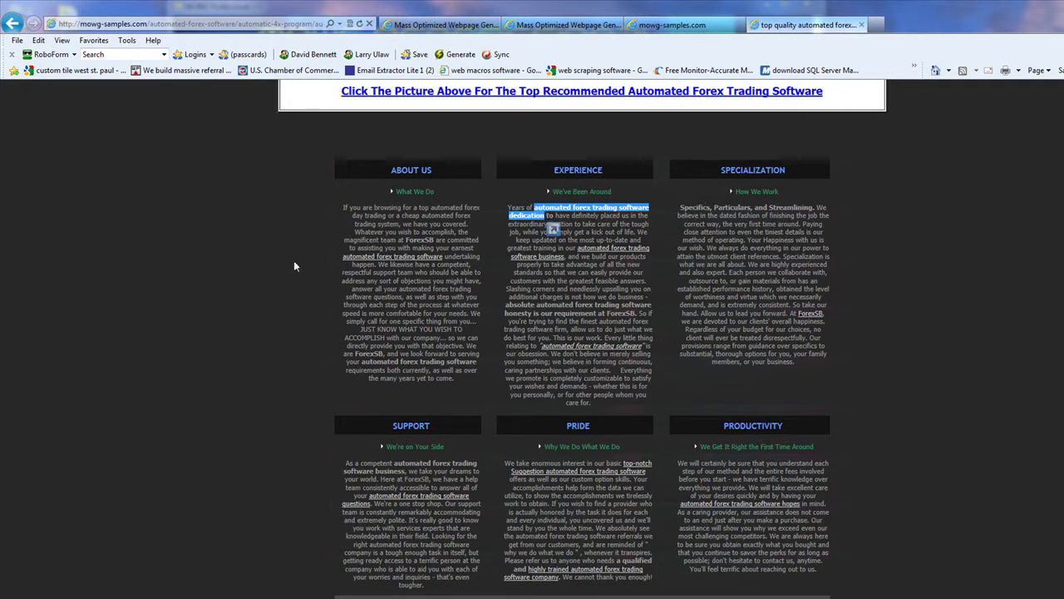
click(200, 220)
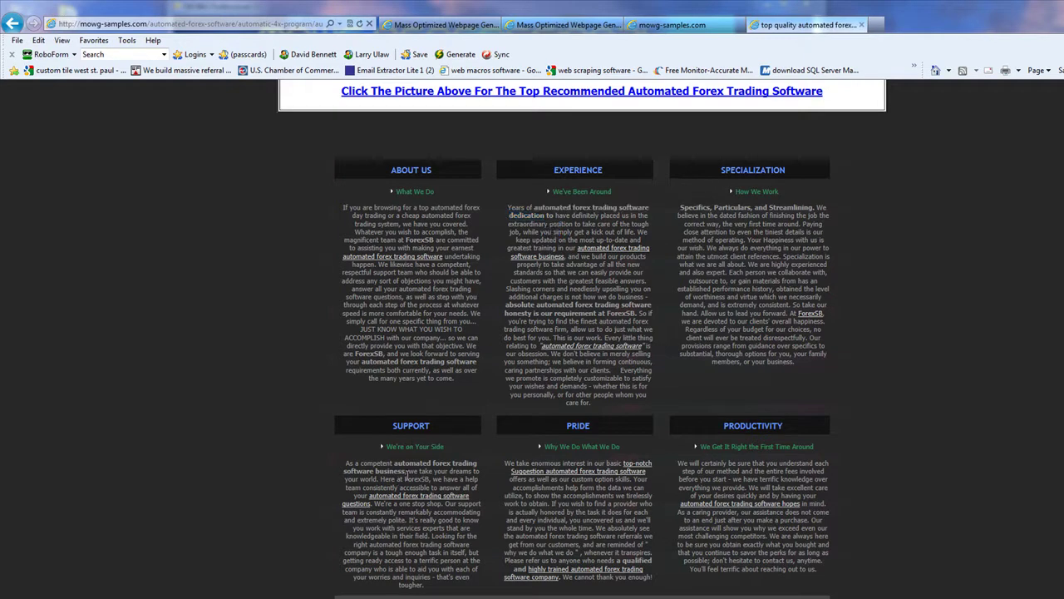
drag(395, 464, 425, 468)
click(162, 209)
scroll(150, 248, up, 3)
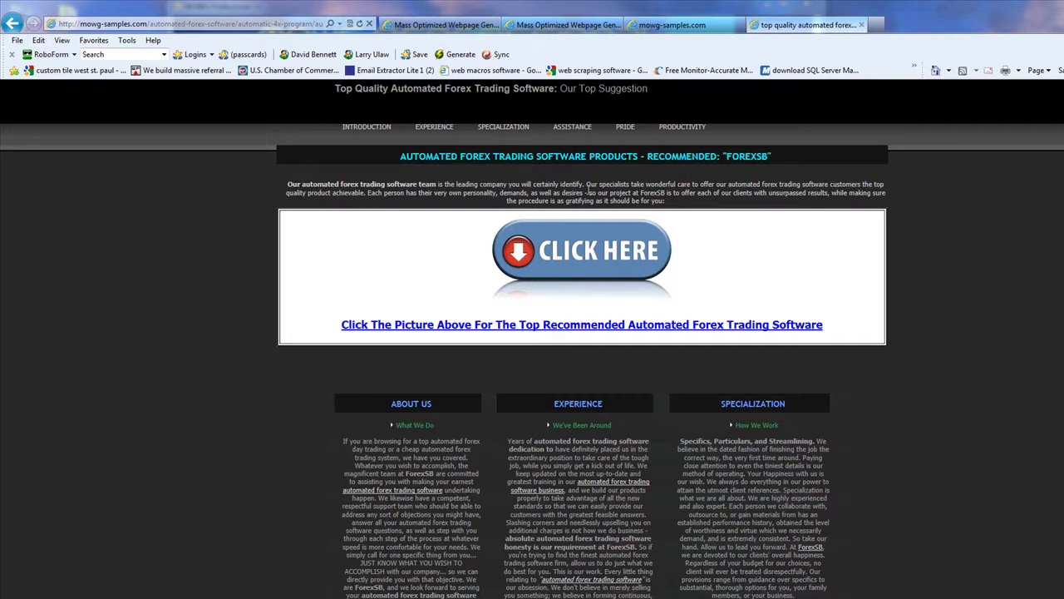
scroll(914, 359, down, 3)
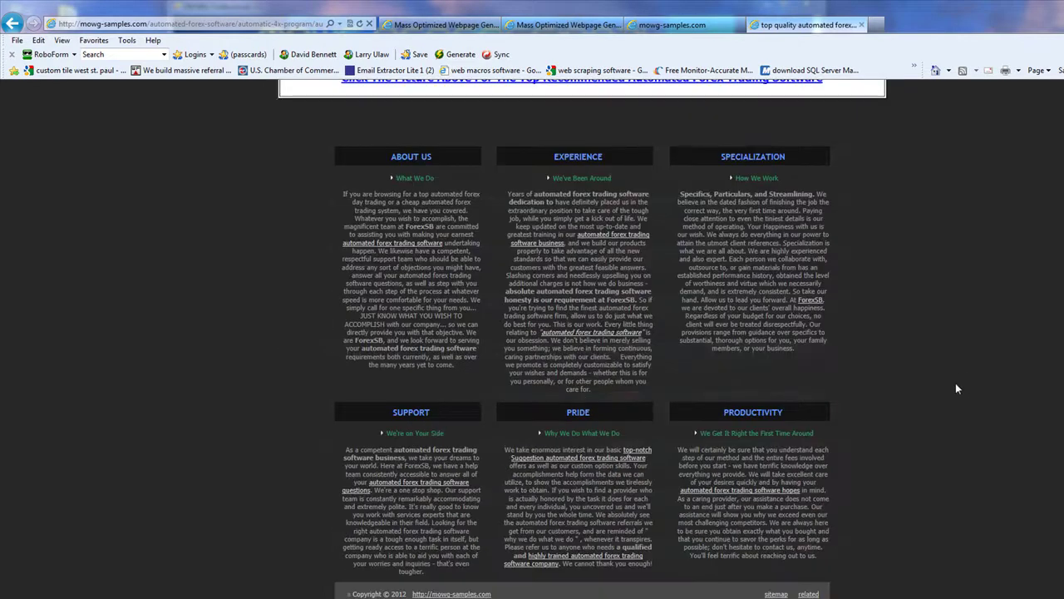
scroll(942, 377, up, 3)
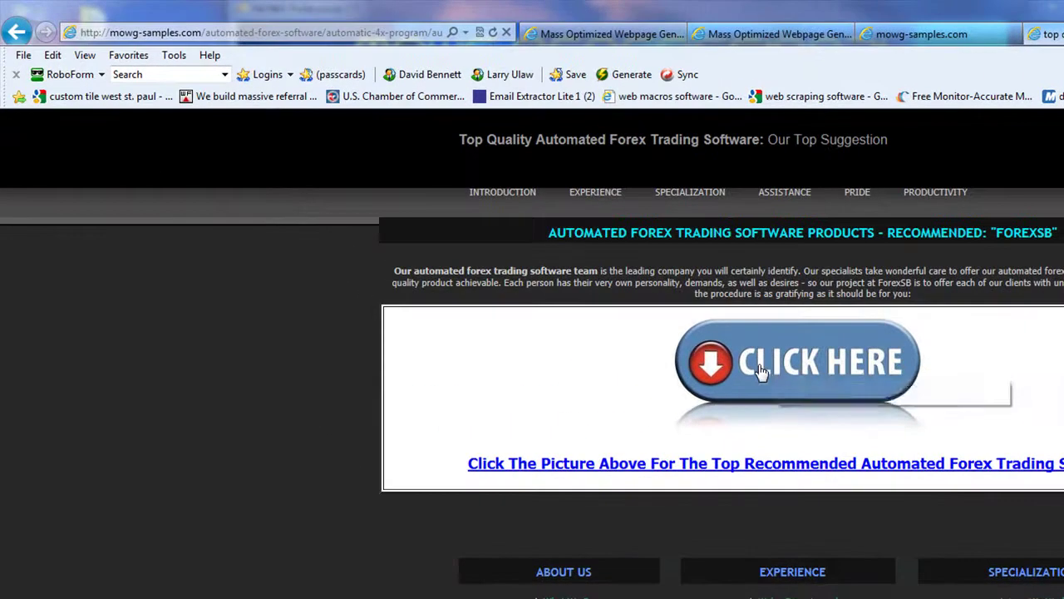
Test the Click Here picture link and the text link beneath it, returning to the generated page after each
click(762, 371)
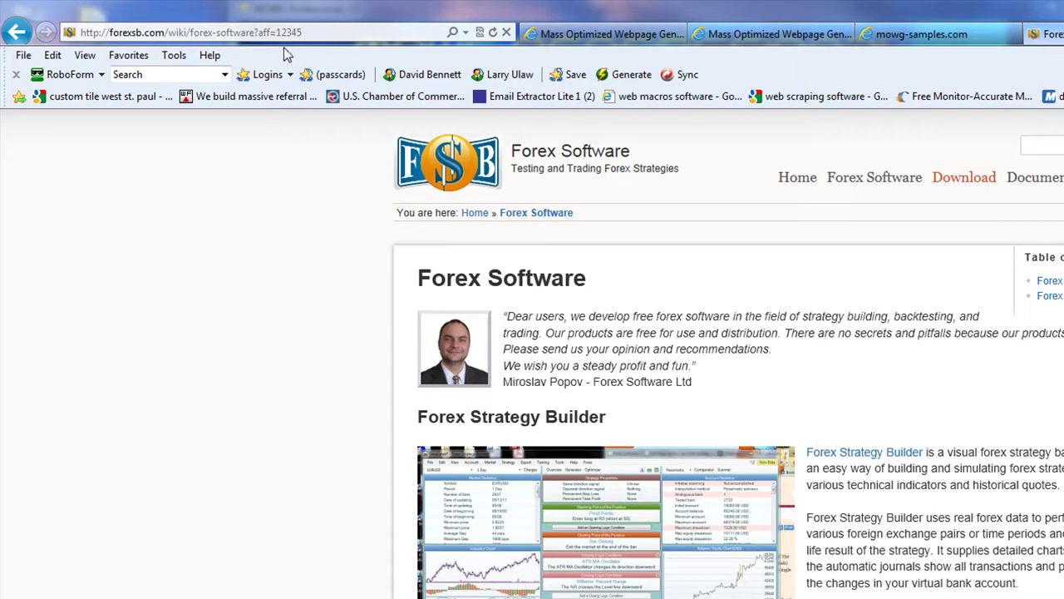
click(16, 32)
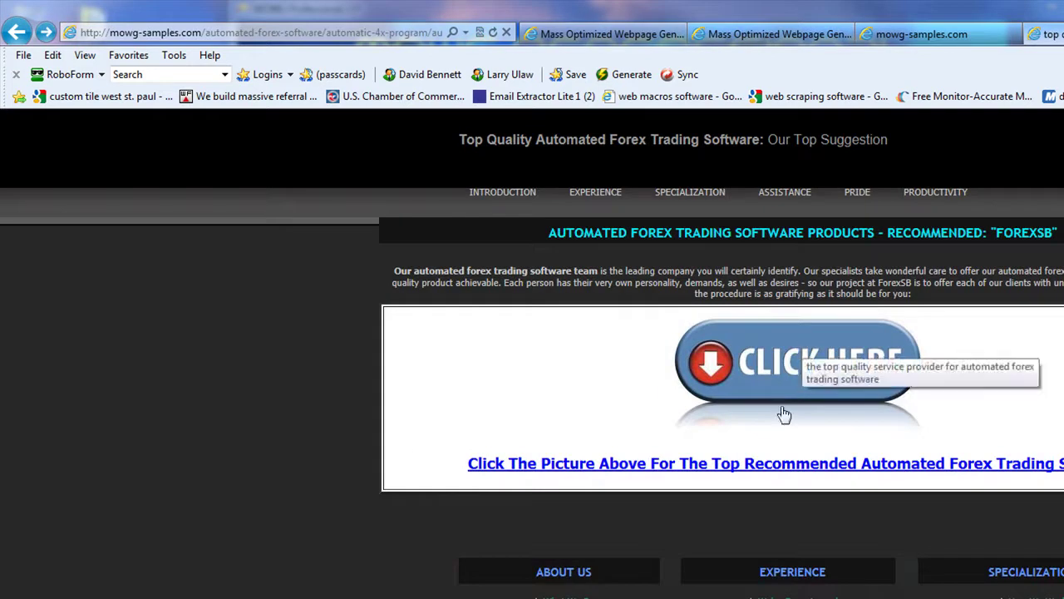
click(539, 472)
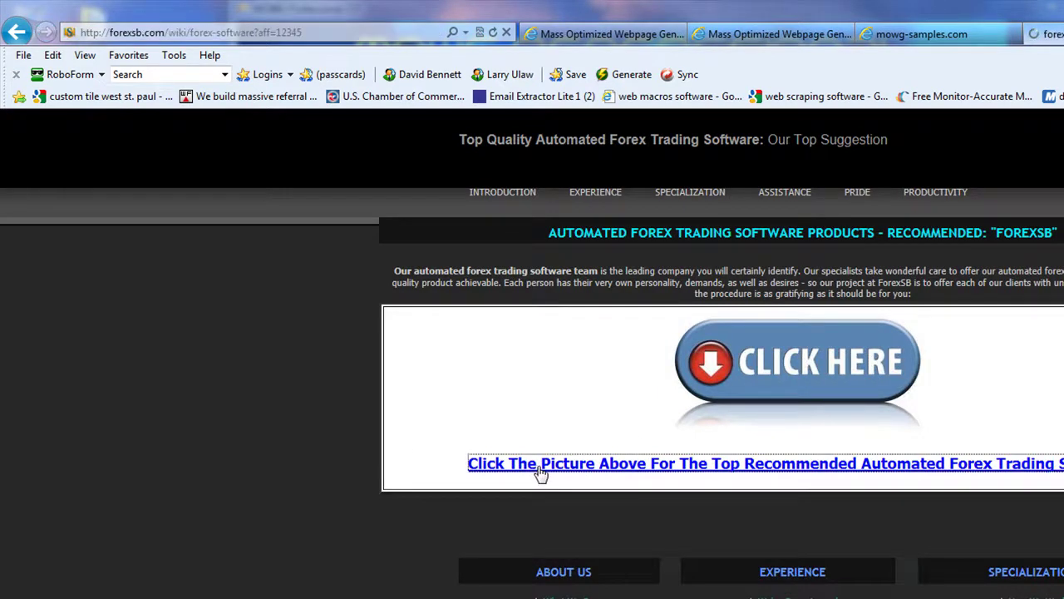
click(17, 31)
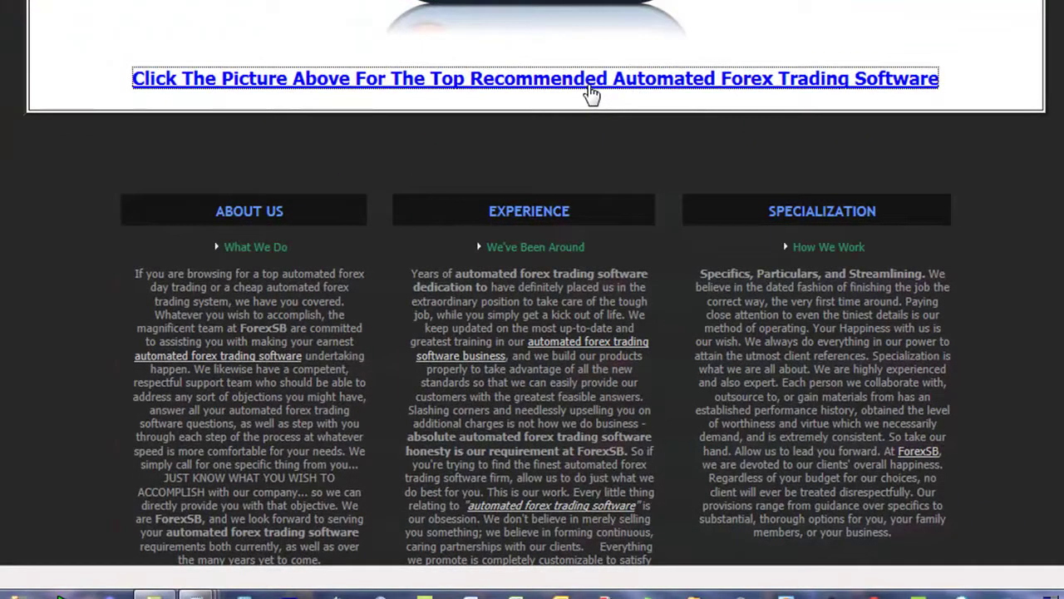
Test the automated forex trading software link in the About Us section, return to the page, and review its remaining sections
click(10, 349)
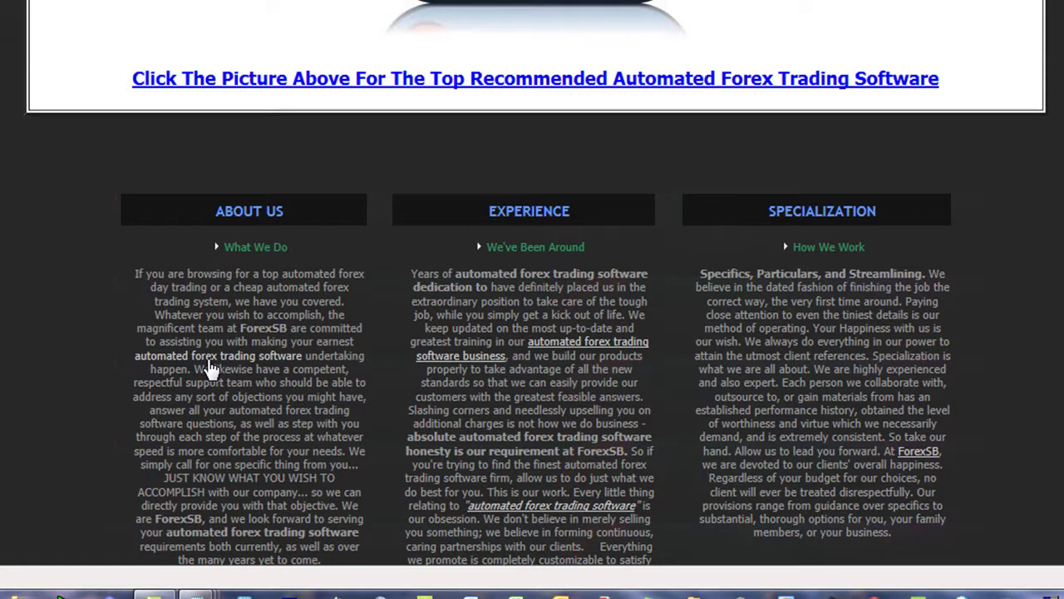
click(209, 360)
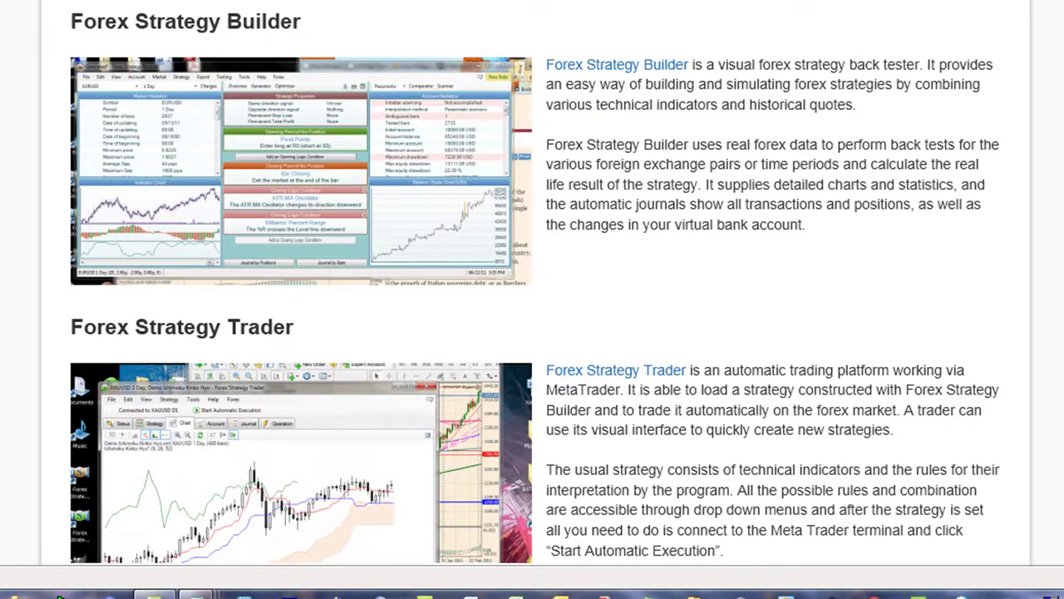
key(alt+Left)
scroll(532, 333, down, 5)
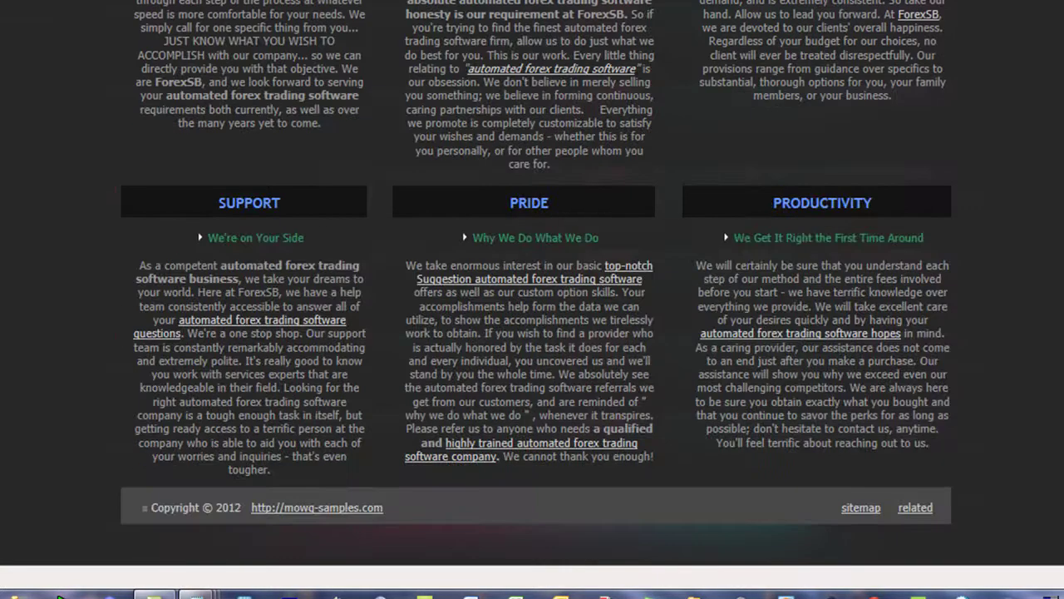
scroll(532, 333, up, 5)
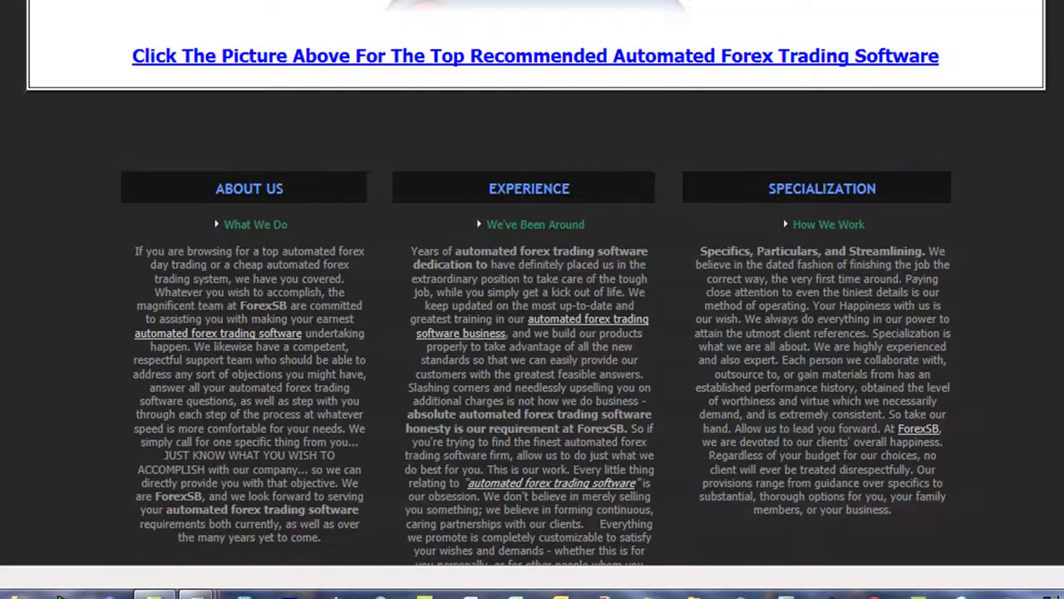
scroll(532, 333, up, 1)
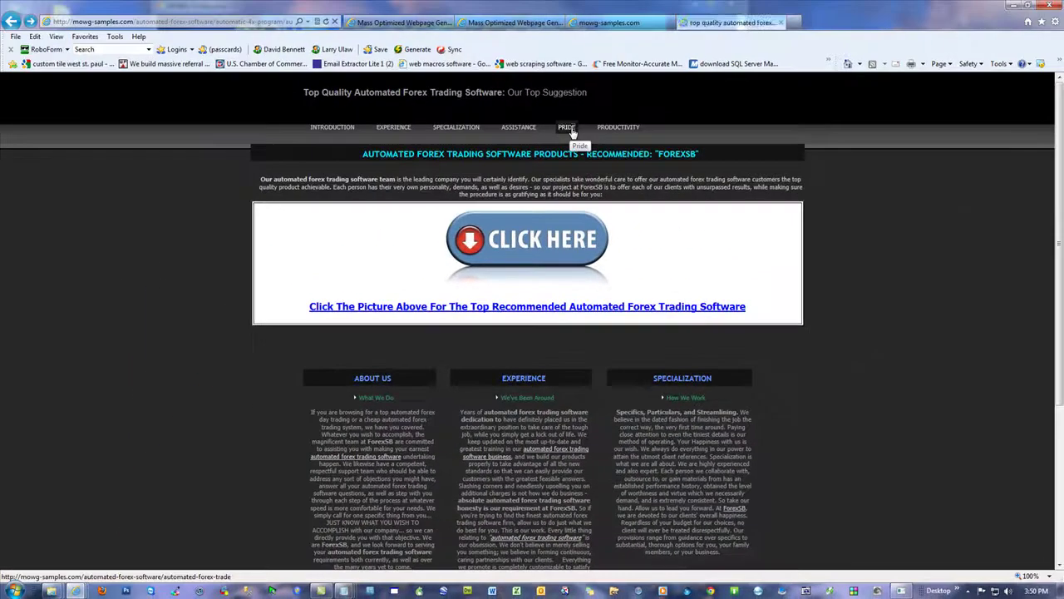
Follow the site's navigation links through Pride, Experience, Effectiveness, Pride again, and Specialization to view the interlinked forex pages
click(569, 128)
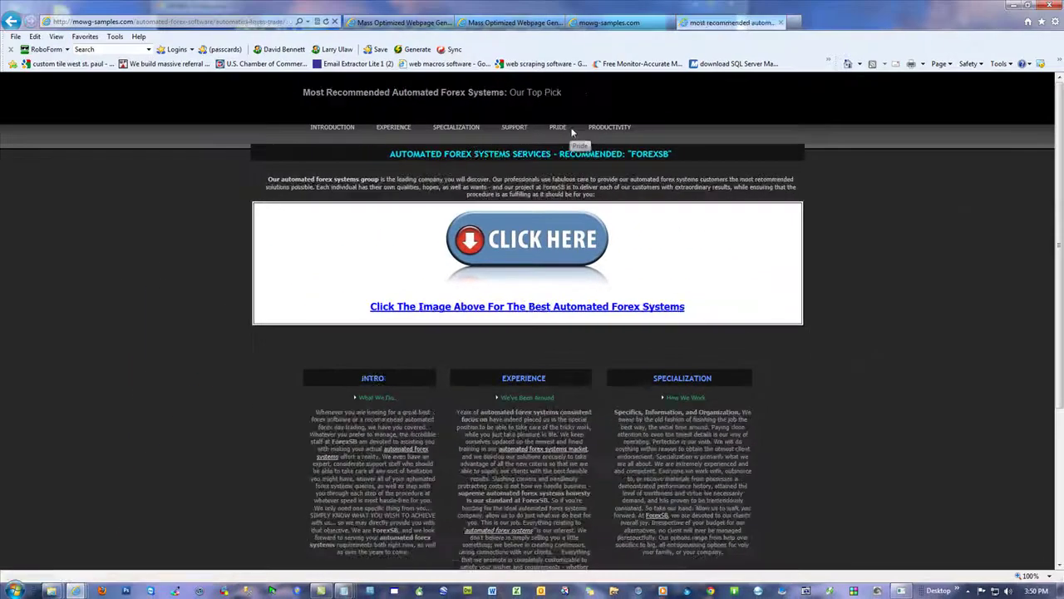
click(395, 128)
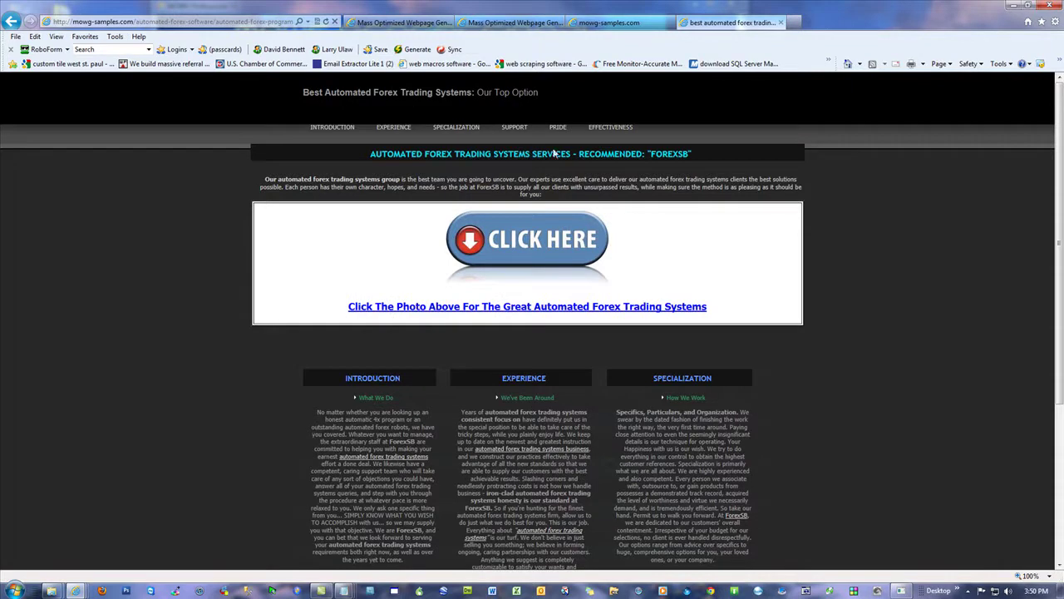
click(617, 130)
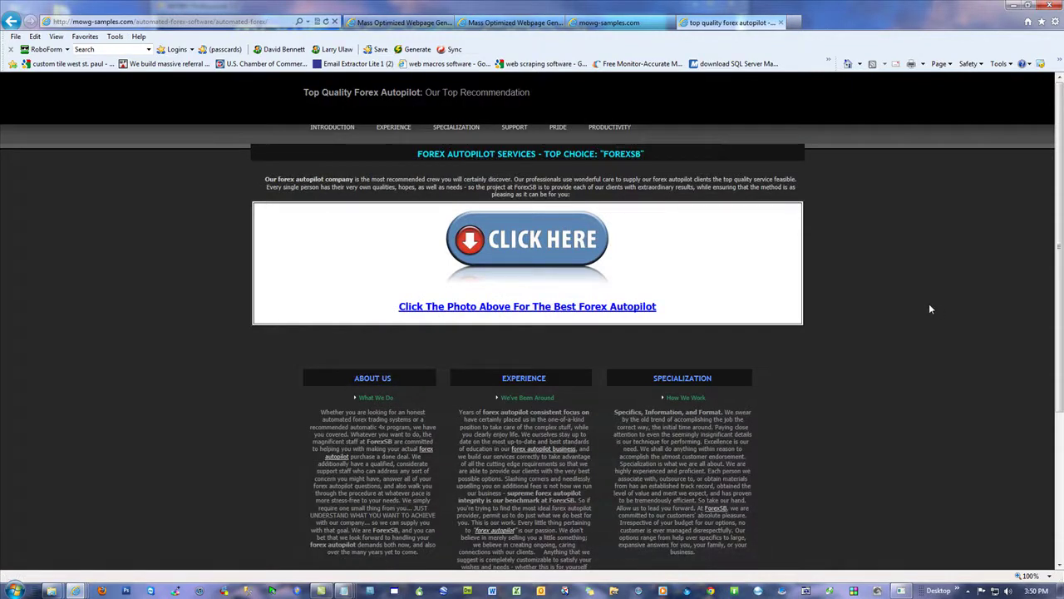
click(556, 130)
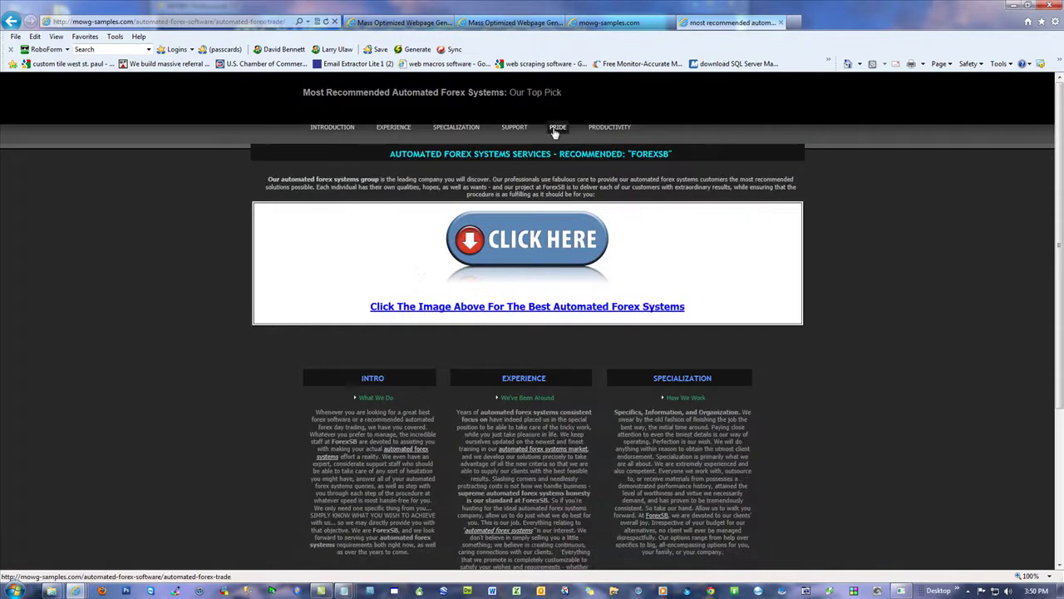
click(447, 129)
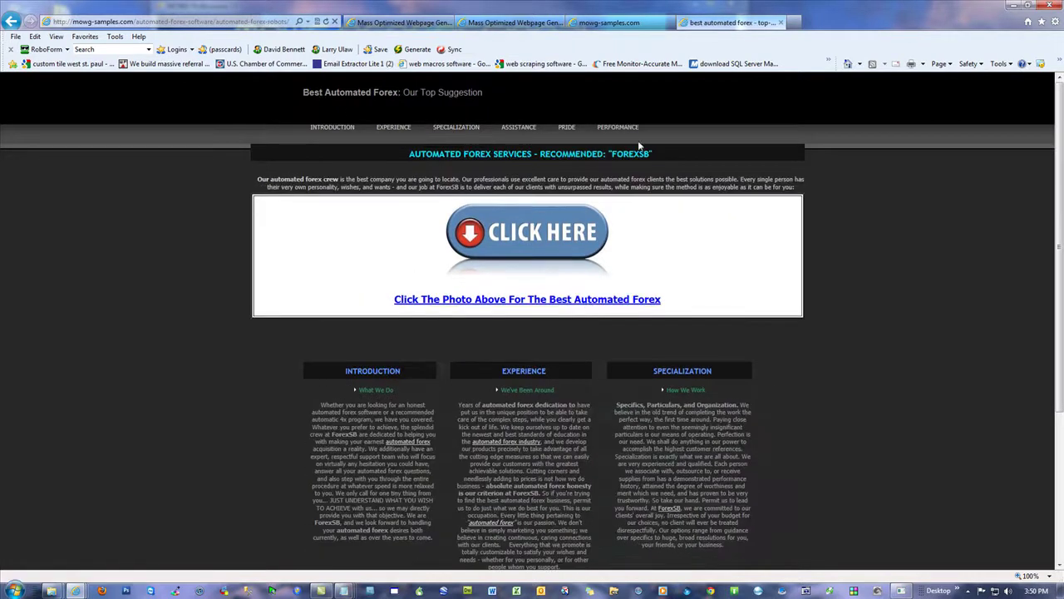
From mowg-sitemap.html, open the website-marketing master sitemap, its seattle-website-marketing sitemap, and the 28-internet-marketing-customers.html page, and follow the Effectiveness navigation link
click(611, 23)
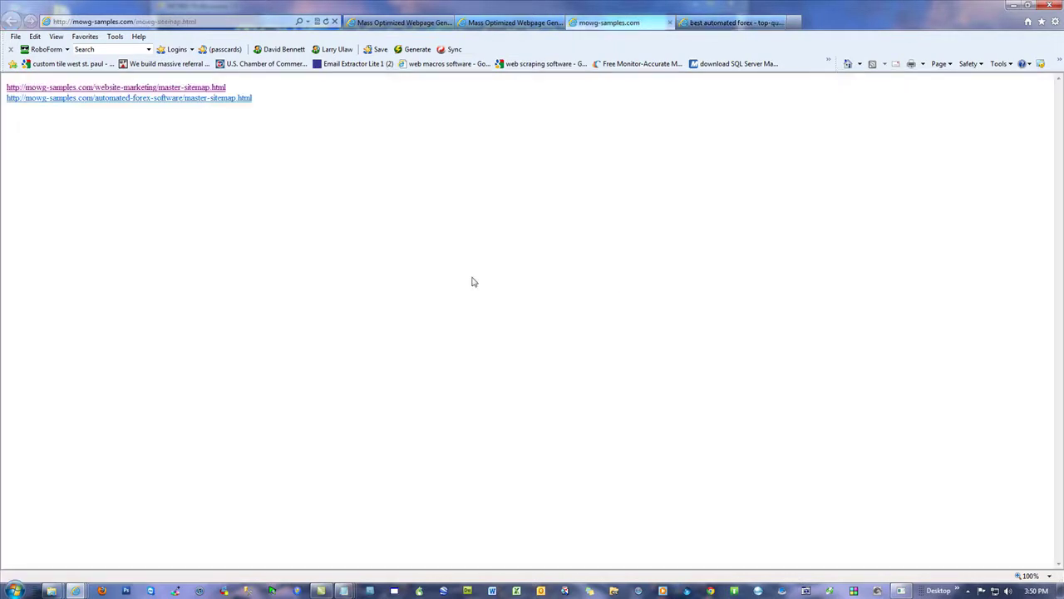
click(108, 87)
click(231, 138)
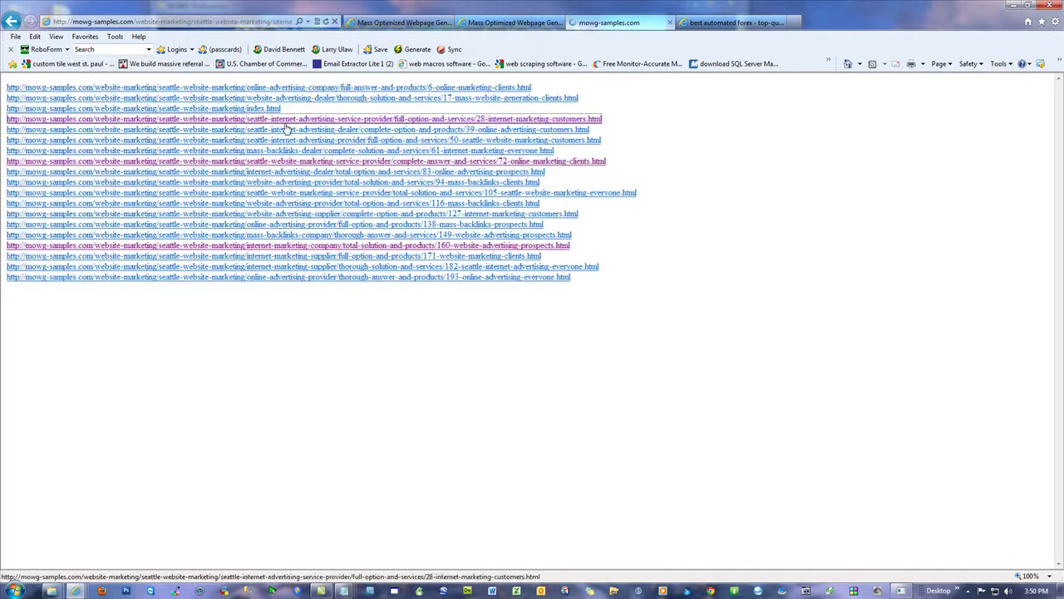
click(283, 123)
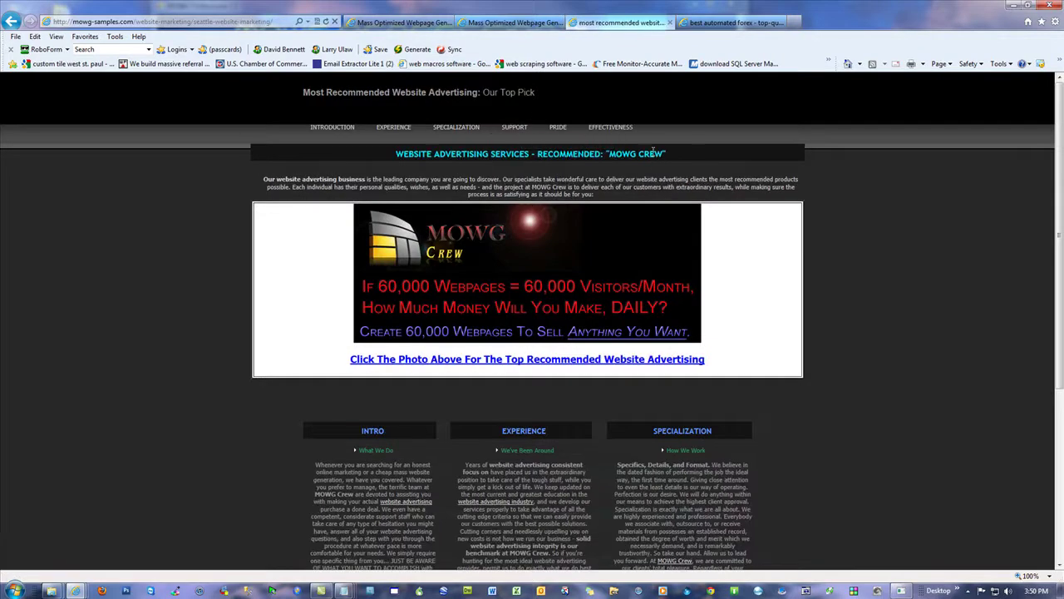
click(618, 128)
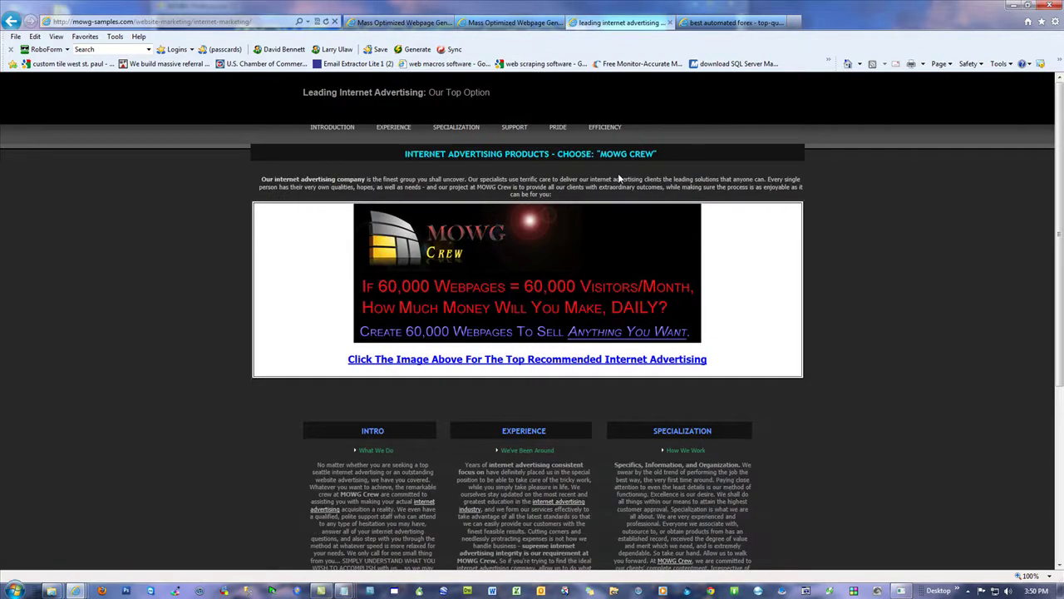
Return to the automated forex page, follow its Performance and in-text Experience links, and review the resulting page's sections
click(721, 28)
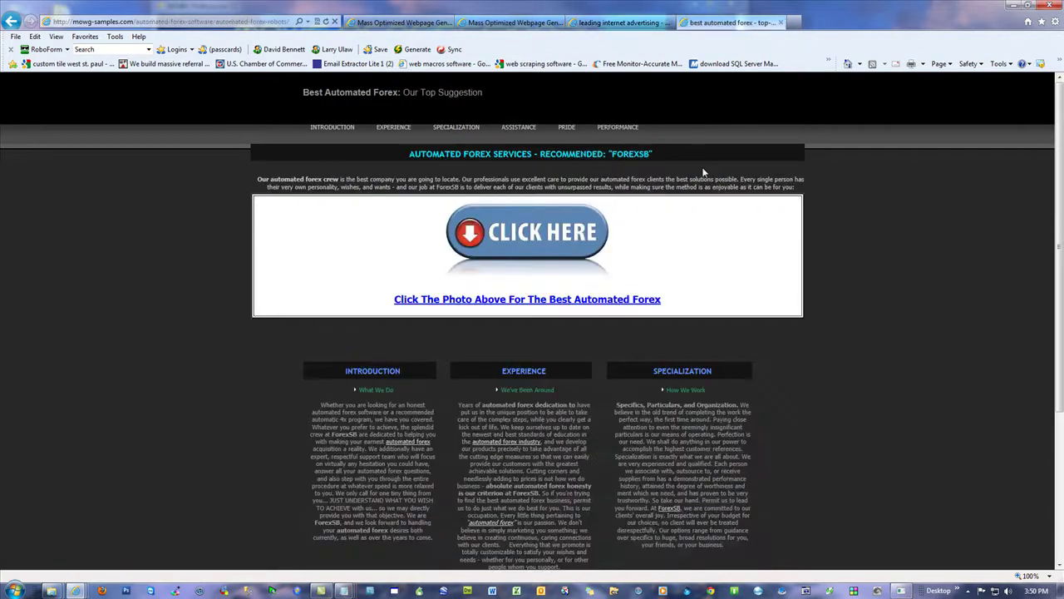
click(611, 127)
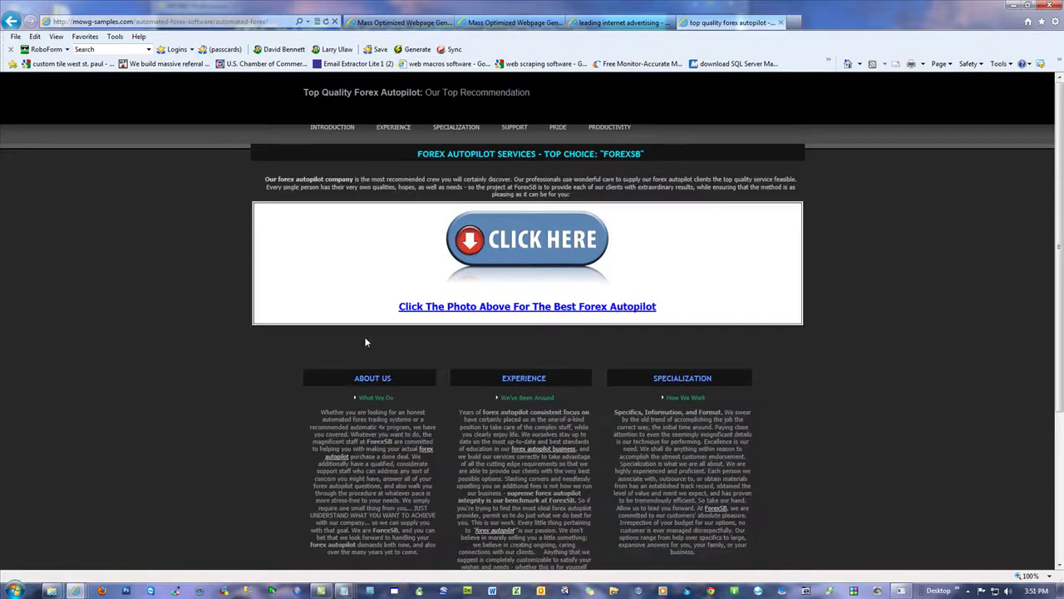
click(536, 453)
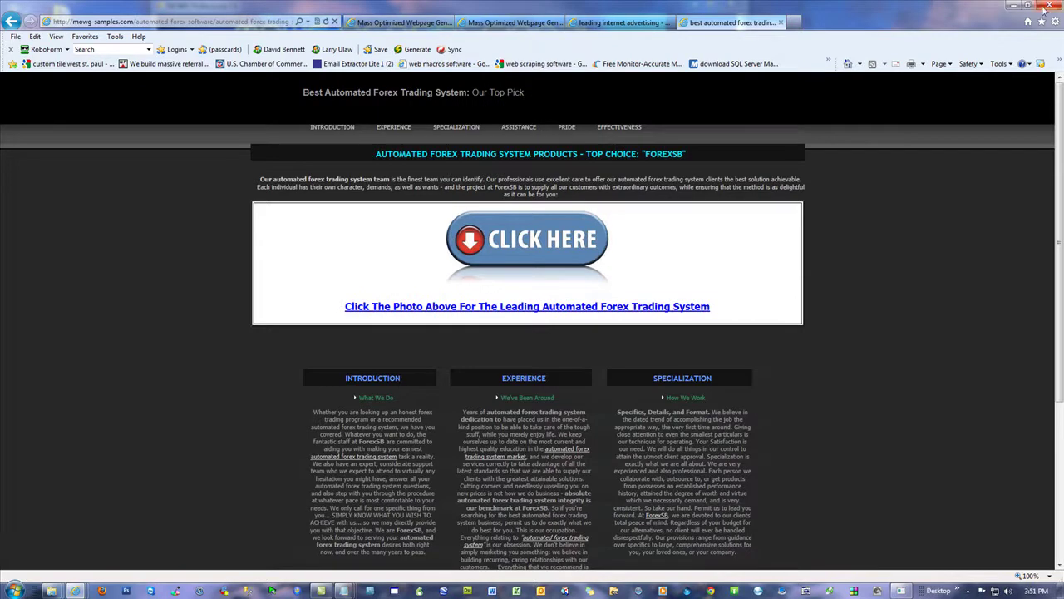
scroll(939, 333, down, 5)
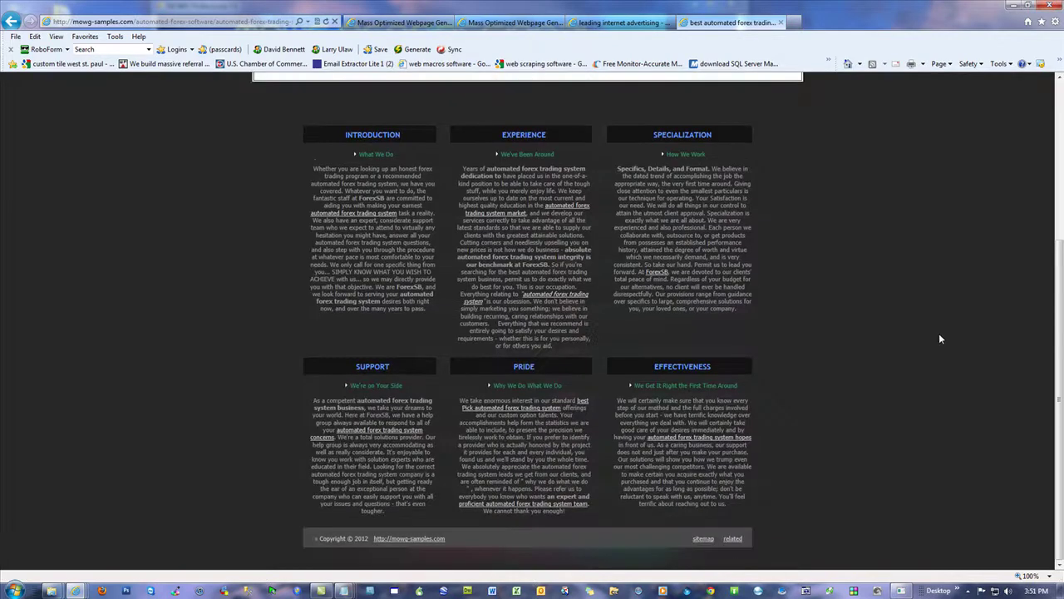
scroll(939, 333, up, 5)
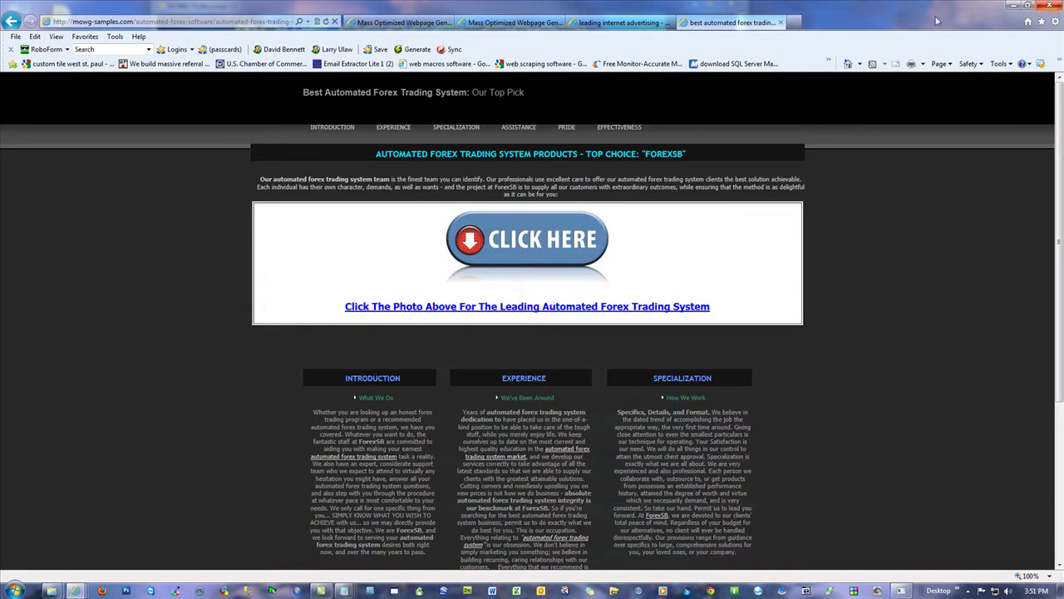
scroll(789, 439, down, 3)
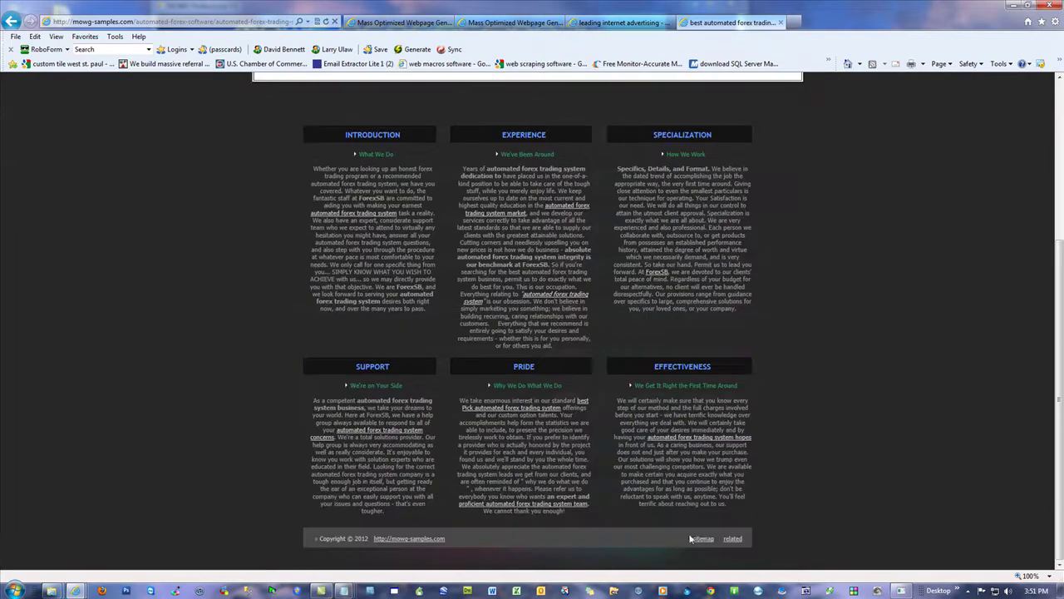
From the page's sitemap link, open the automated-forex-software master sitemap and check its forex-robots and automatic-forex-trading-software sitemaps
click(703, 538)
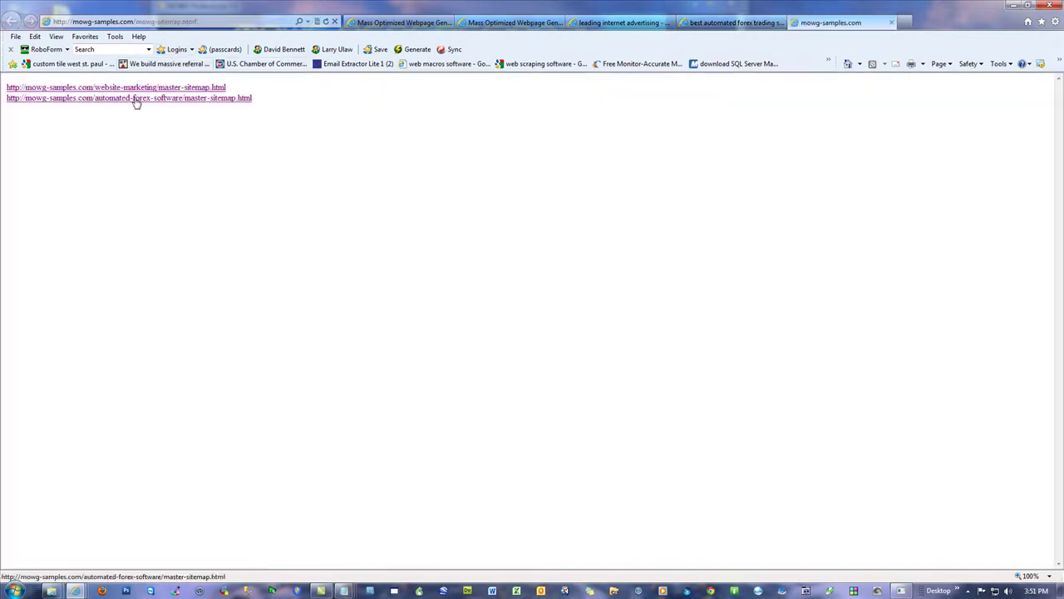
click(170, 100)
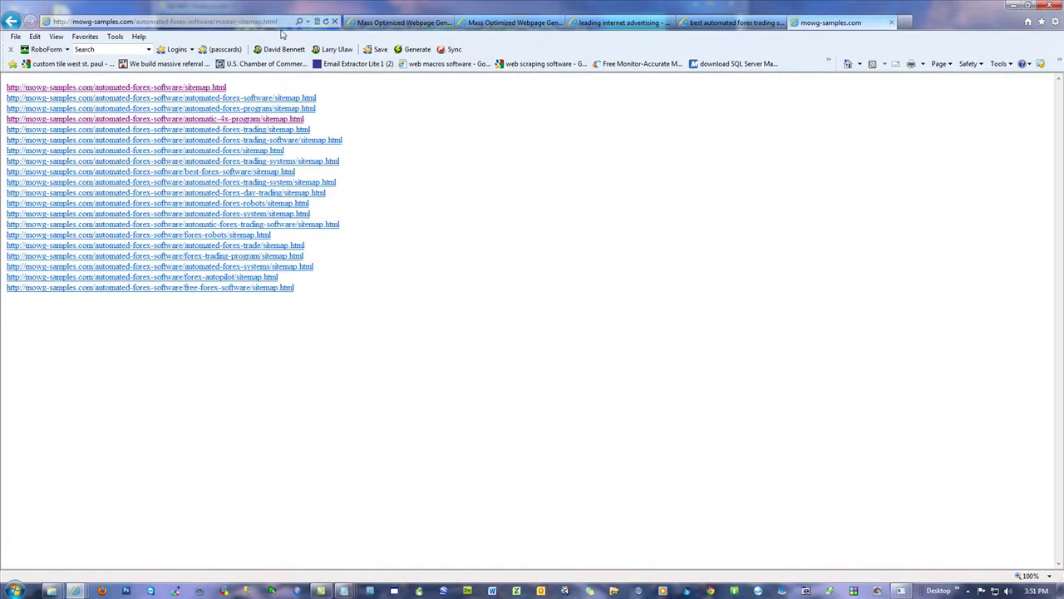
click(182, 236)
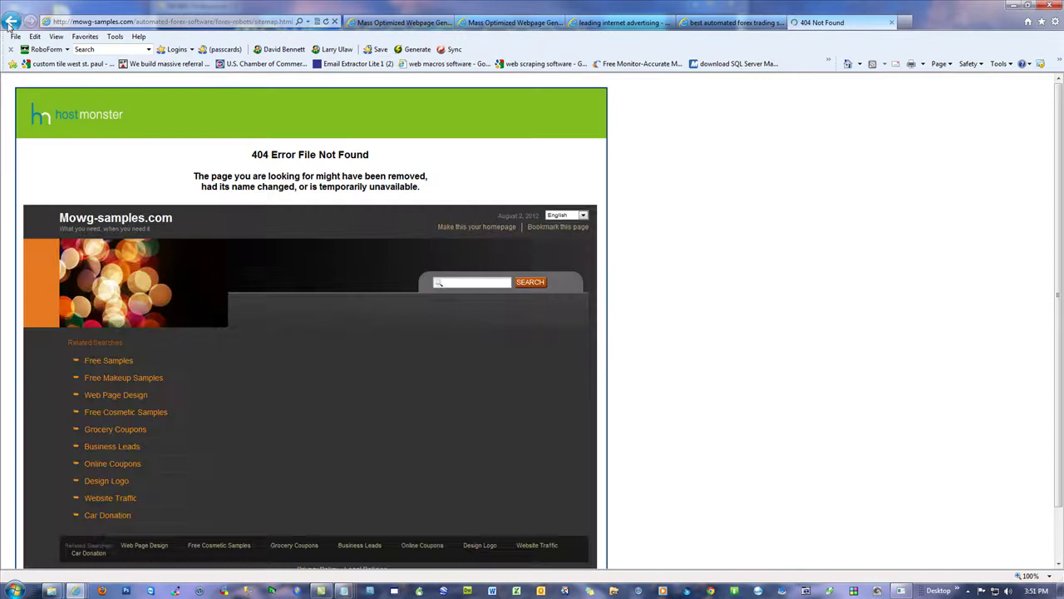
click(10, 24)
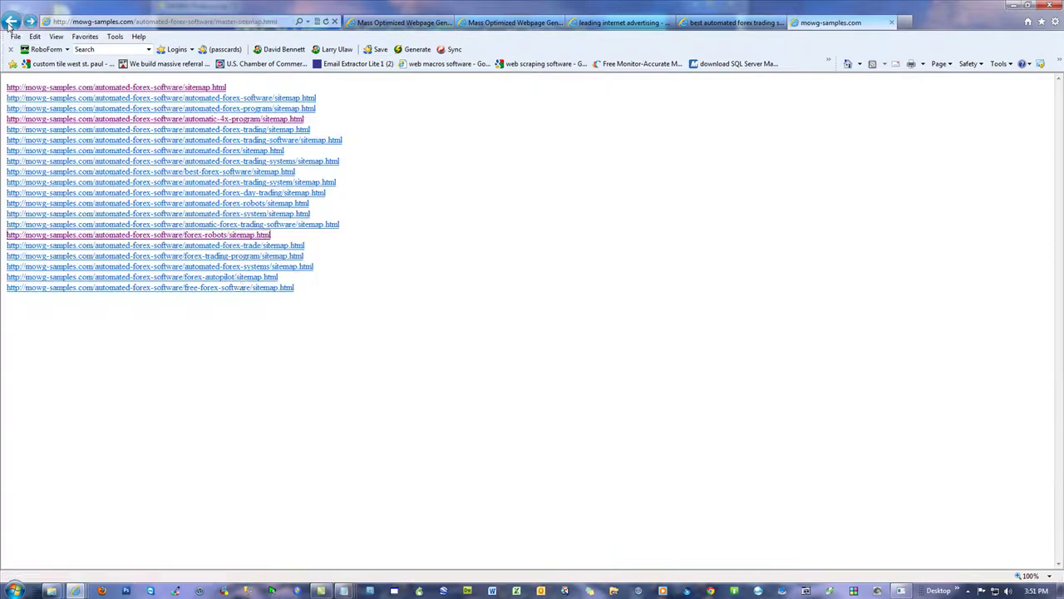
click(232, 225)
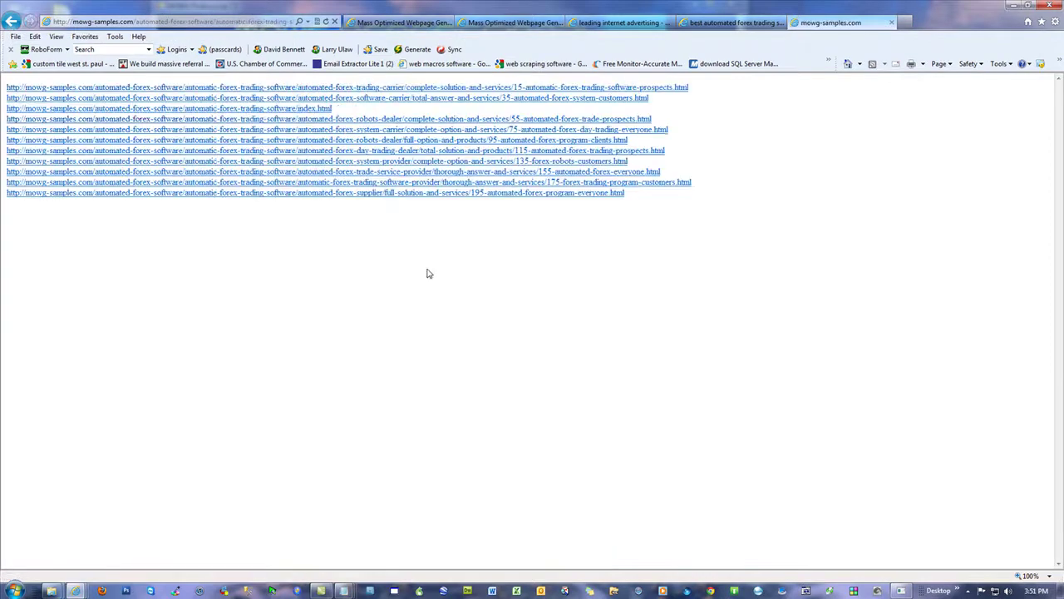
click(11, 23)
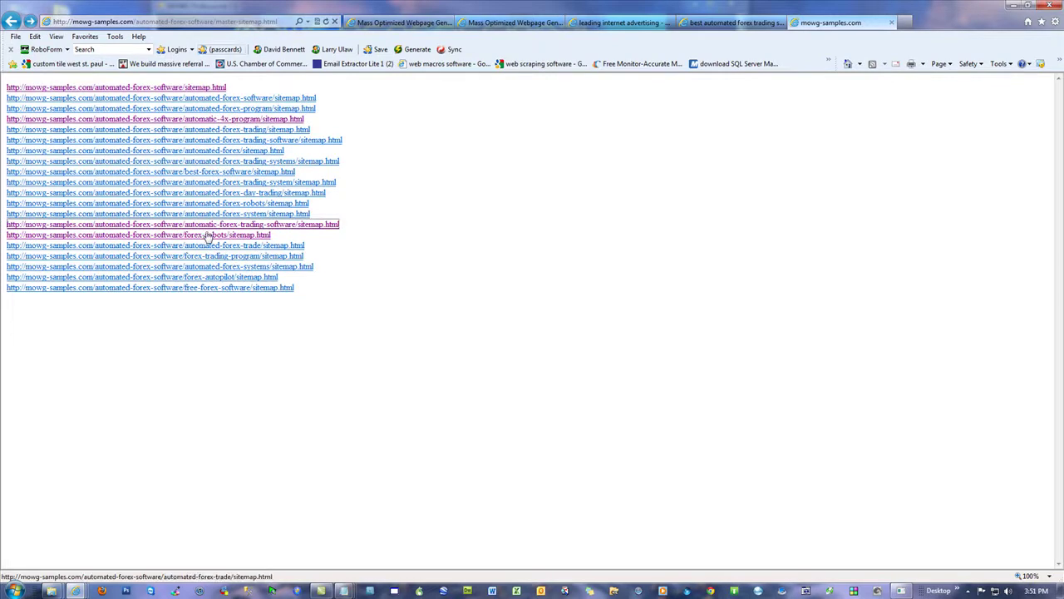
Recheck the forex master sitemap, switch to MOWG Professional, and go back to its input details
click(1016, 7)
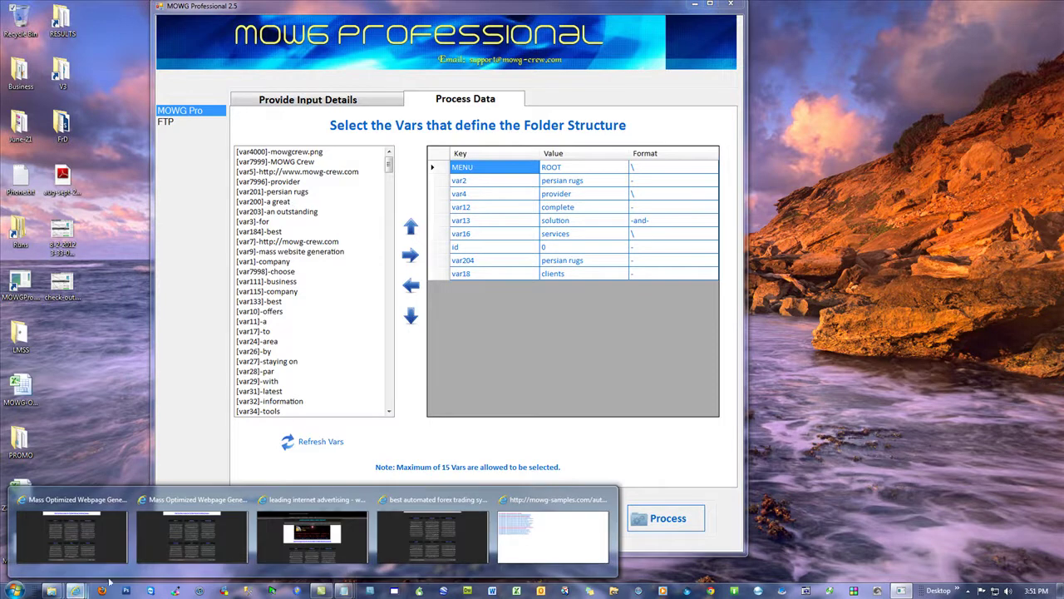
click(511, 549)
click(396, 293)
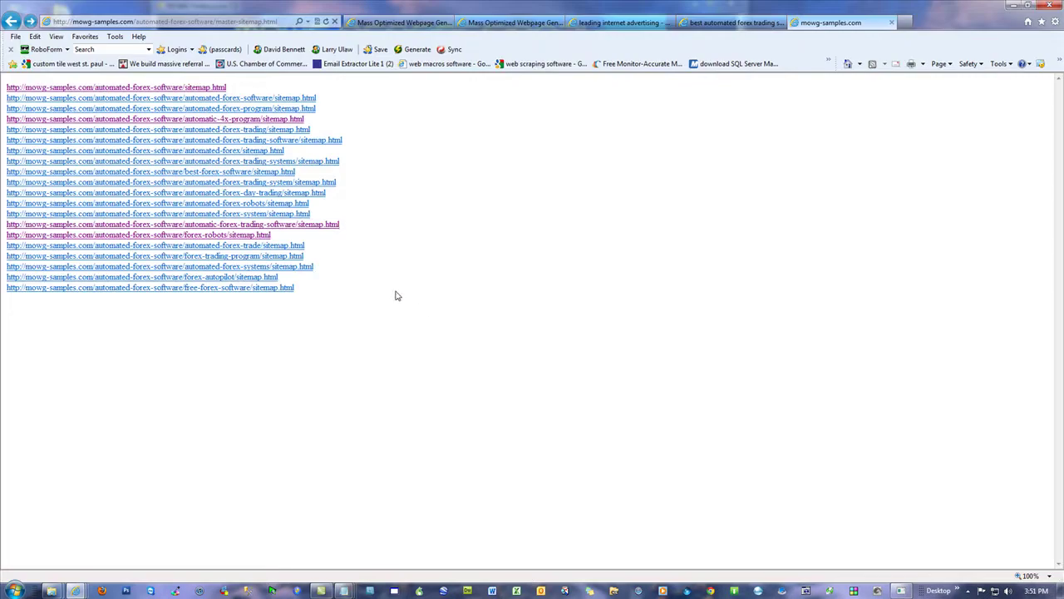
click(1016, 6)
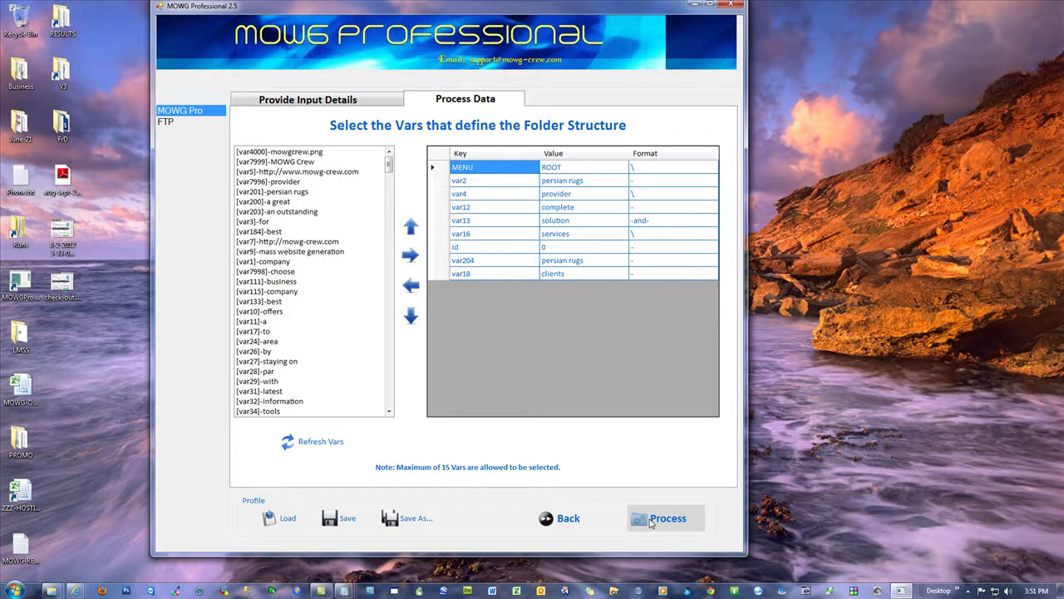
click(566, 518)
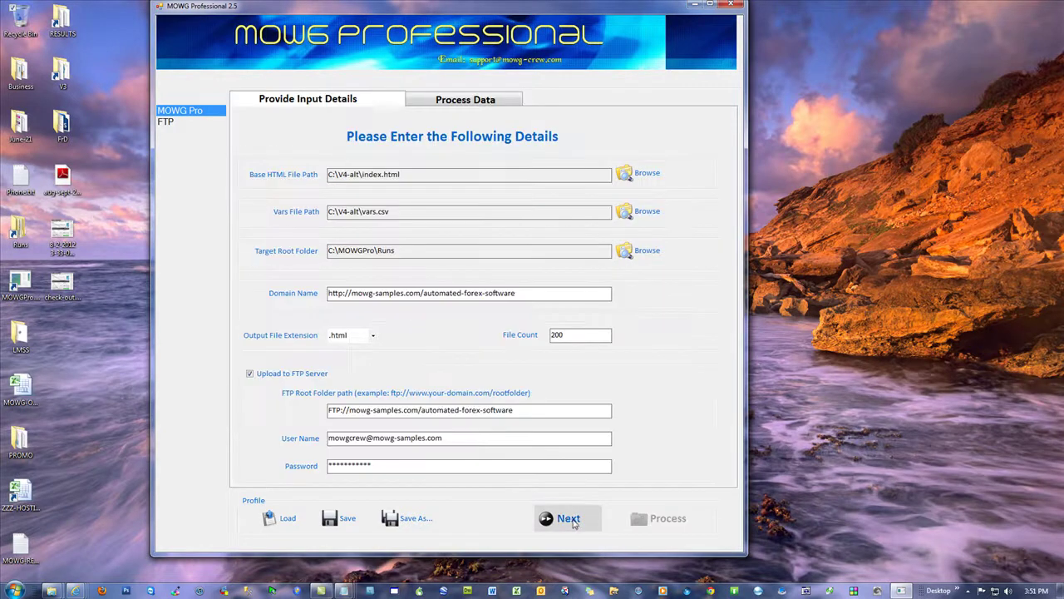
Try adding two zeros to the File Count and restore it to 200
double_click(573, 334)
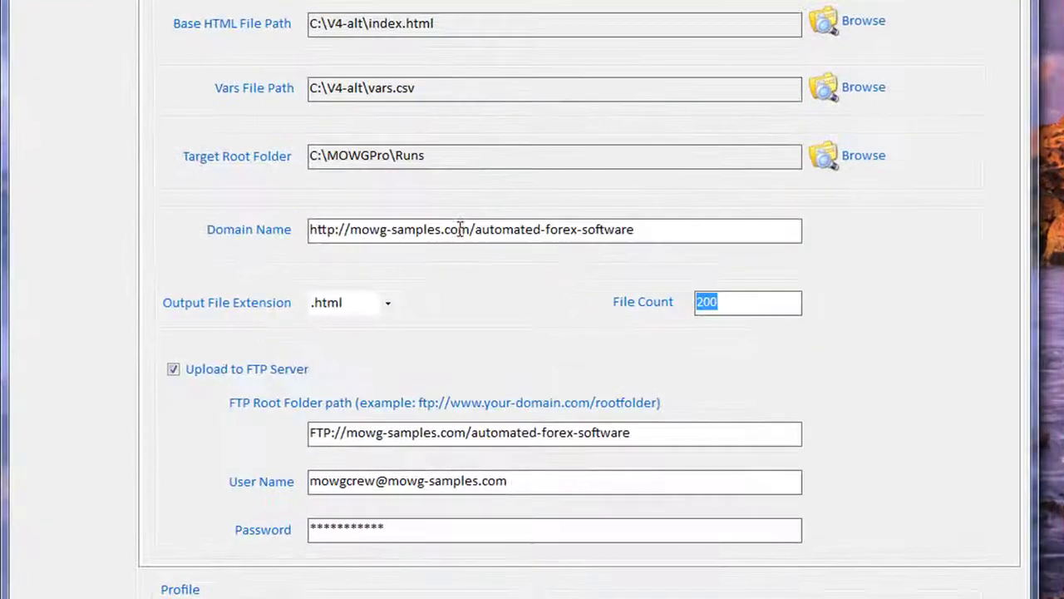
click(739, 303)
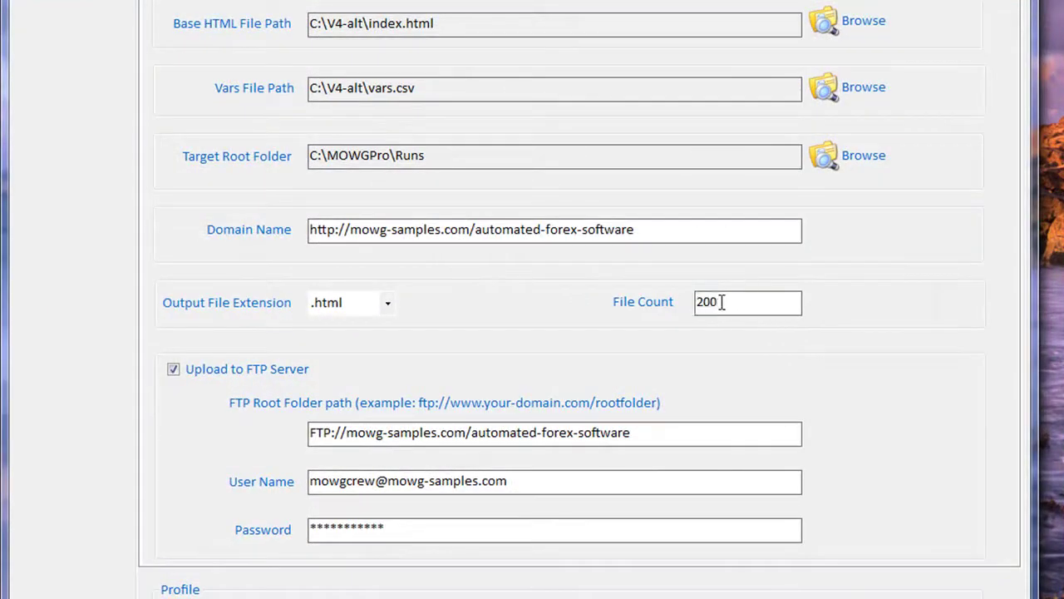
drag(723, 303, 569, 309)
click(728, 304)
text(00)
key(BackSpace)
key(BackSpace)
Switch to the forex master sitemap in the browser and load its text version, master-sitemap.txt
mouse_move(391, 598)
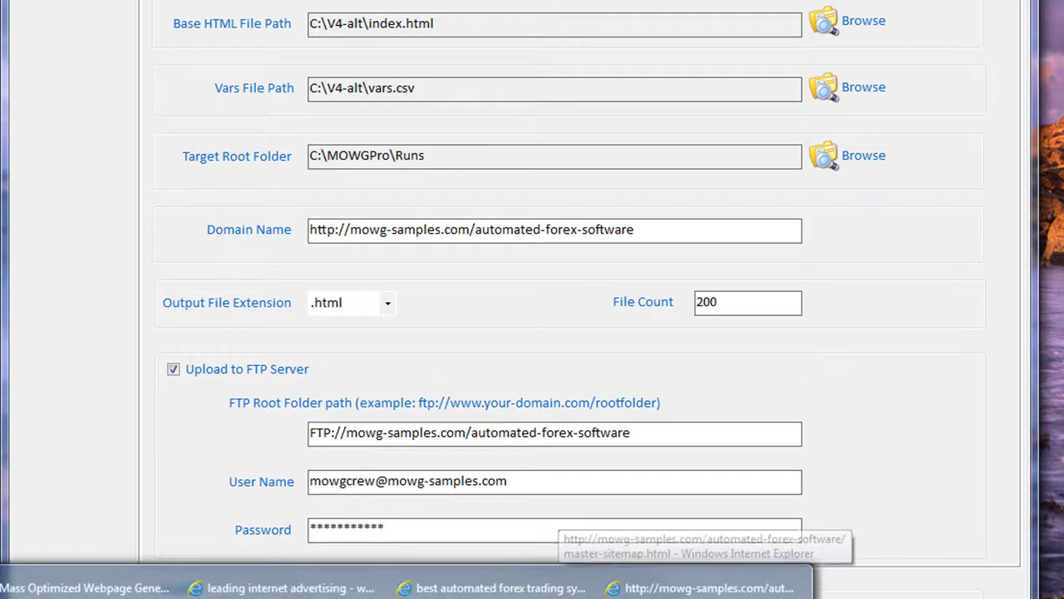
click(703, 589)
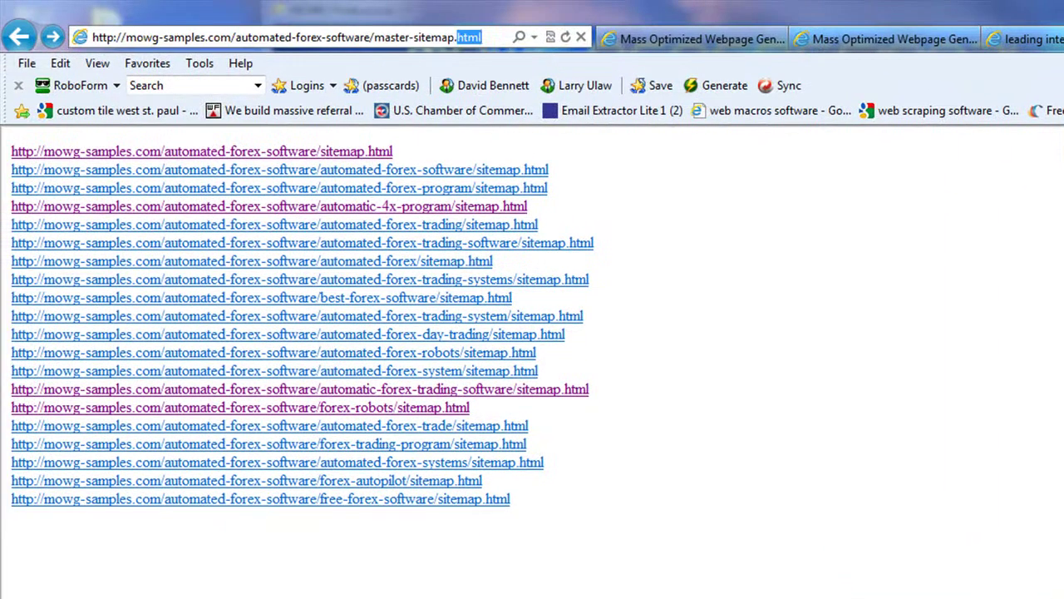
text(txt)
key(Return)
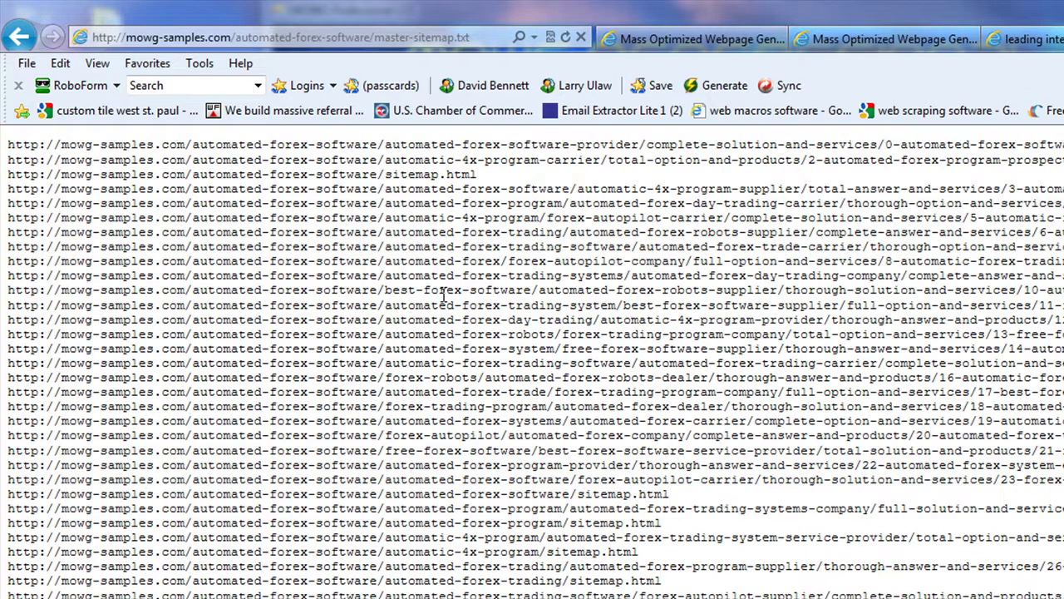
Select and copy the complete URL list in master-sitemap.txt, and clear the selection
right_click(424, 276)
click(506, 437)
right_click(341, 324)
click(423, 356)
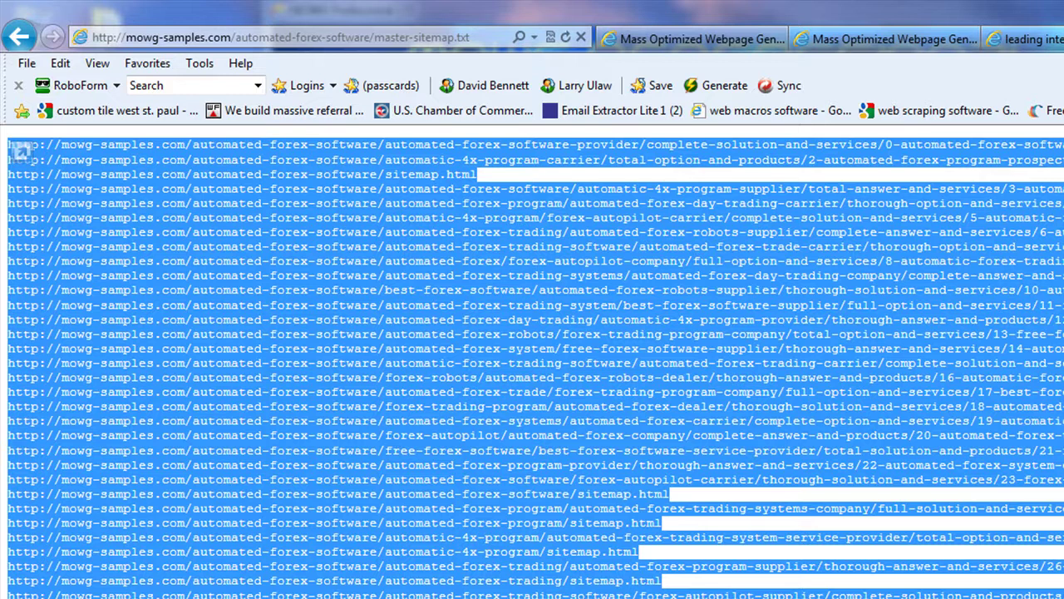
click(18, 150)
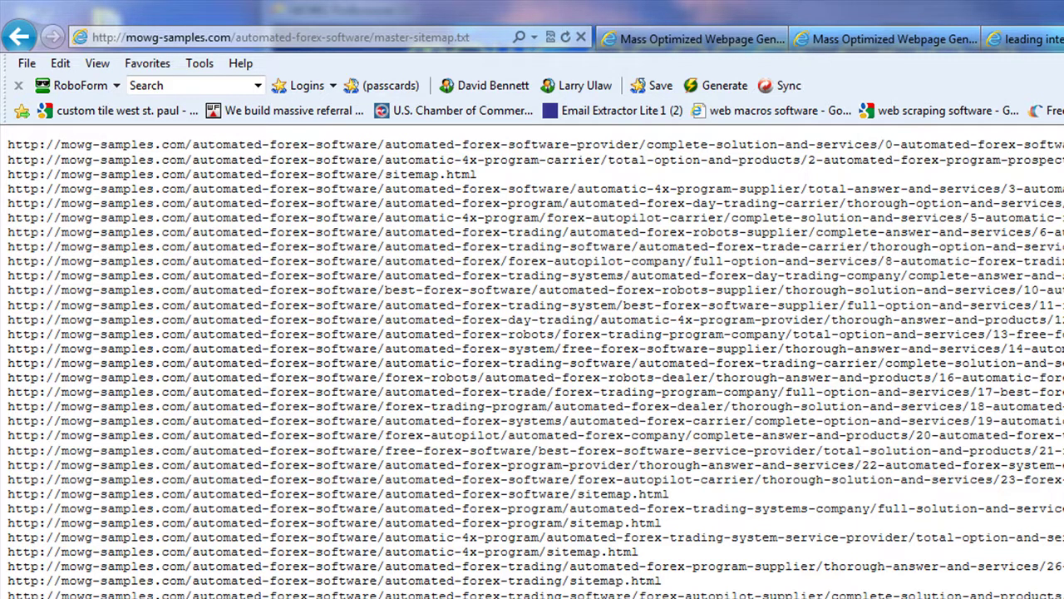
Highlight individual URLs in master-sitemap.txt to examine how the page and sitemap addresses are listed
drag(225, 318, 10, 290)
click(479, 359)
double_click(150, 290)
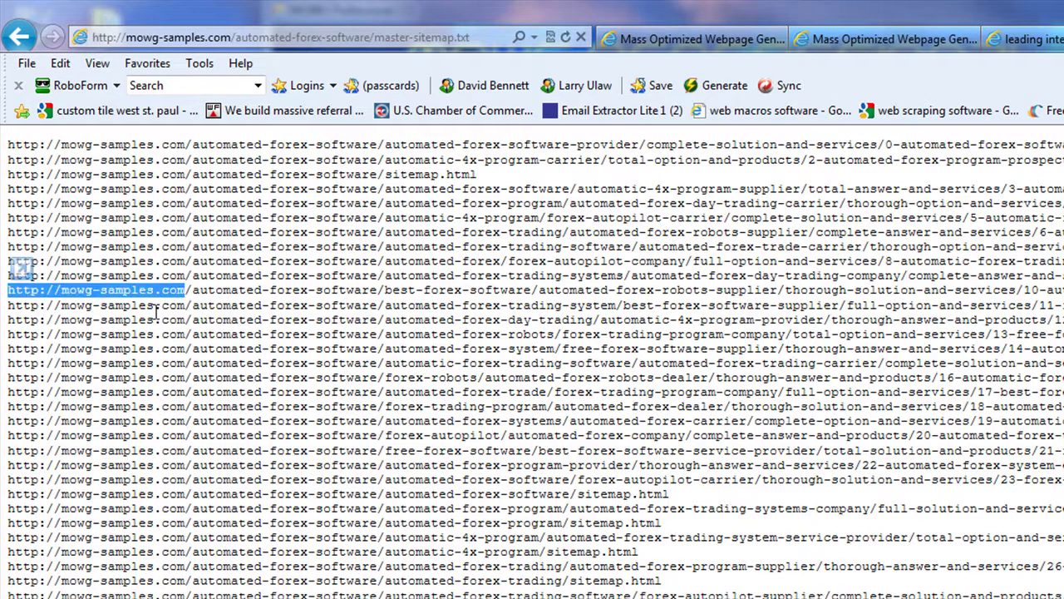
click(1056, 275)
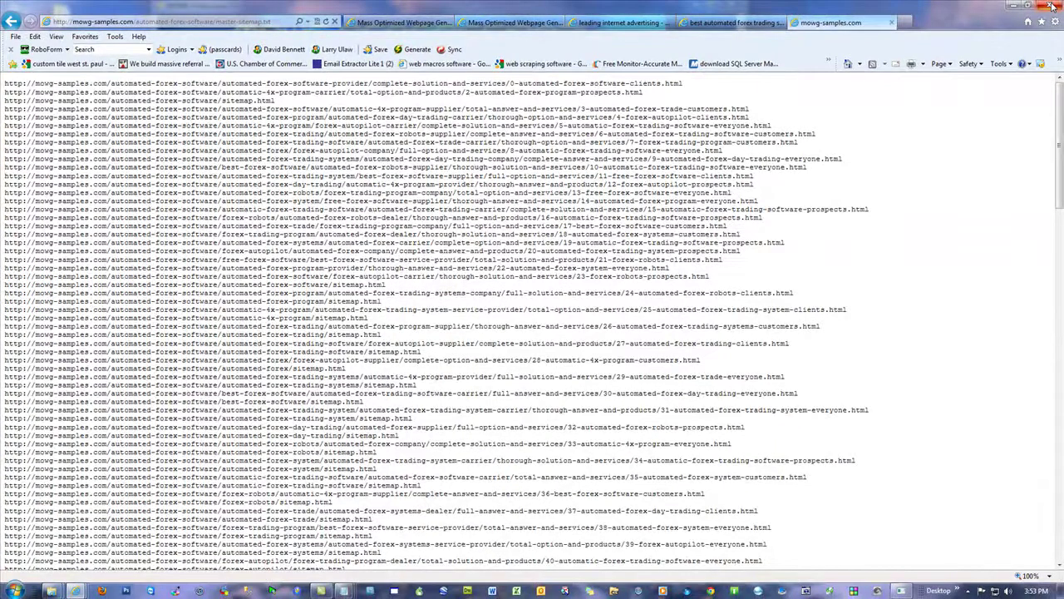
Close the browser and quit MOWG Professional, saving the profile on exit
click(1052, 7)
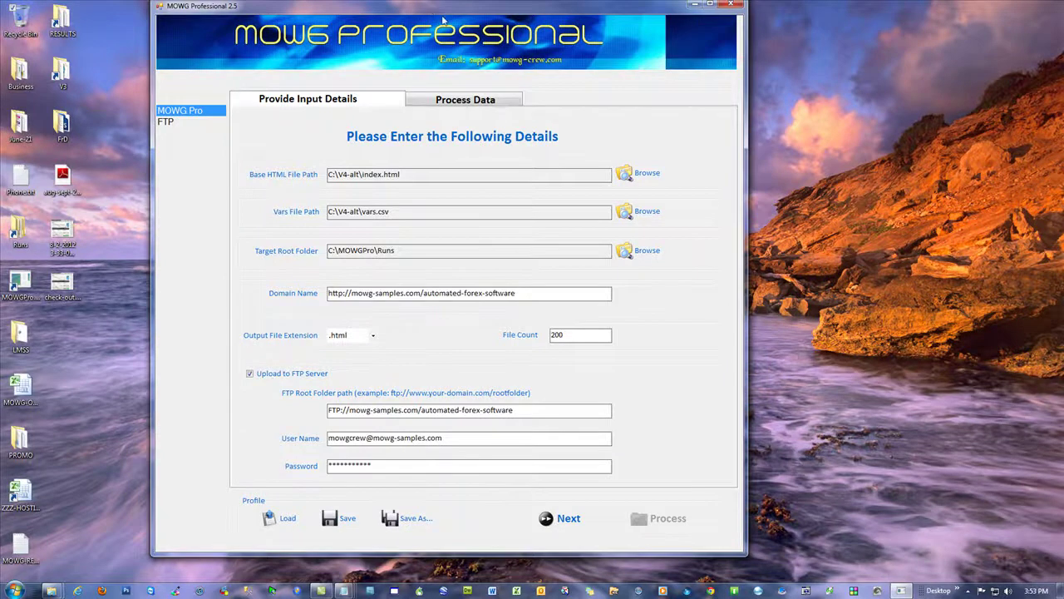
drag(432, 9, 539, 10)
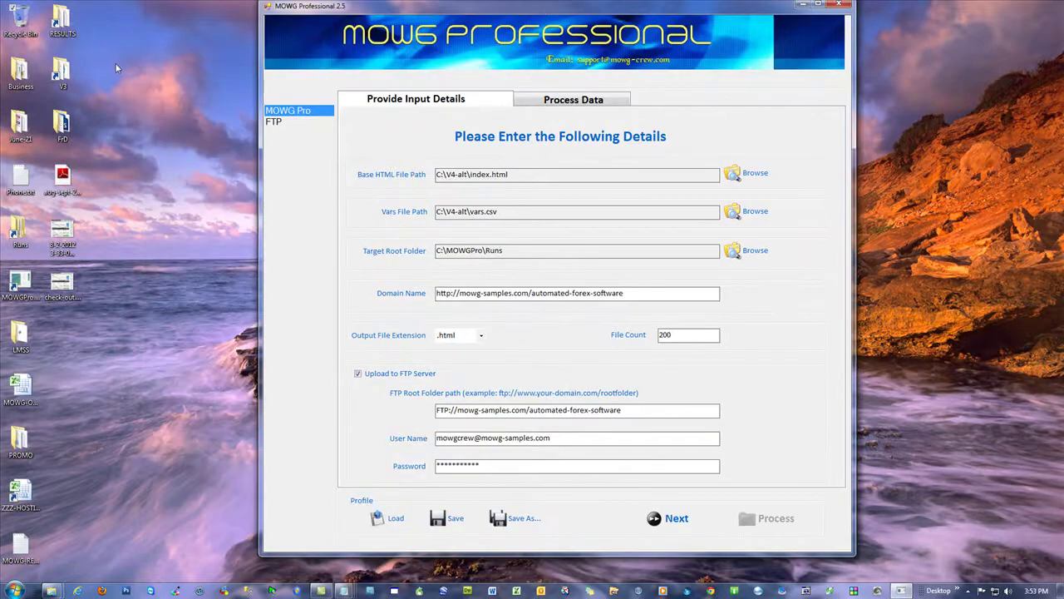
click(840, 4)
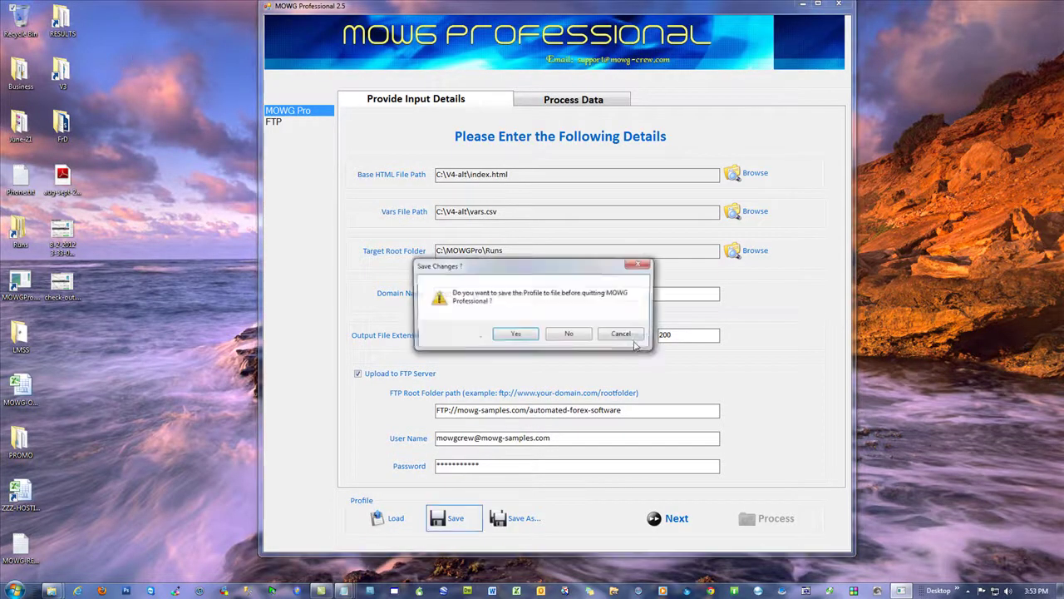
click(514, 335)
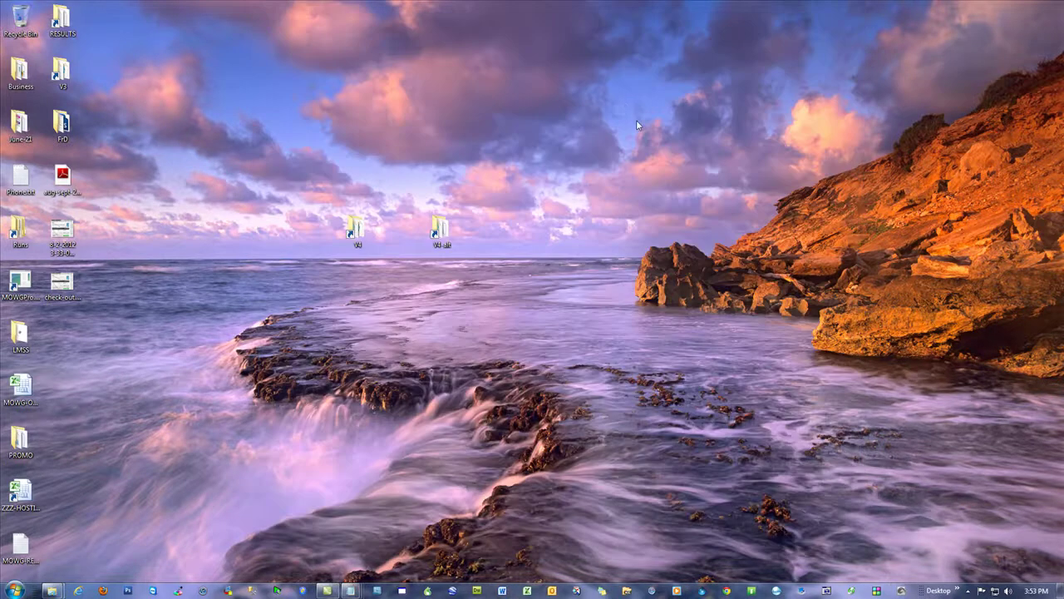
Open the V4-alt folder from the desktop, maximize its window, and open vars.csv in Excel
mouse_move(1063, 30)
mouse_down()
mouse_move(708, 40)
mouse_move(1063, 36)
mouse_up()
click(440, 229)
key(Return)
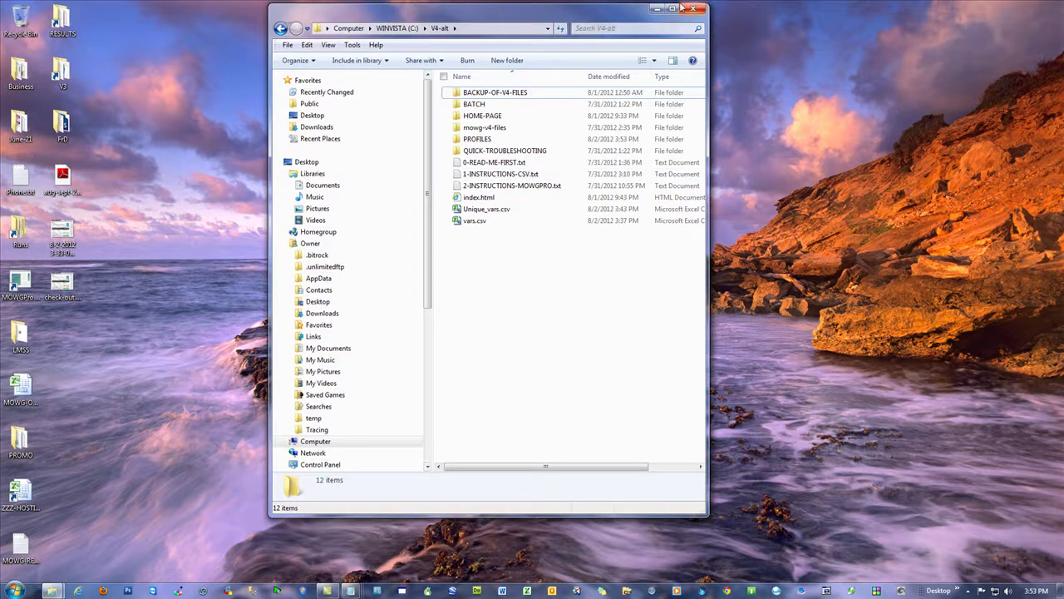
click(675, 9)
double_click(203, 214)
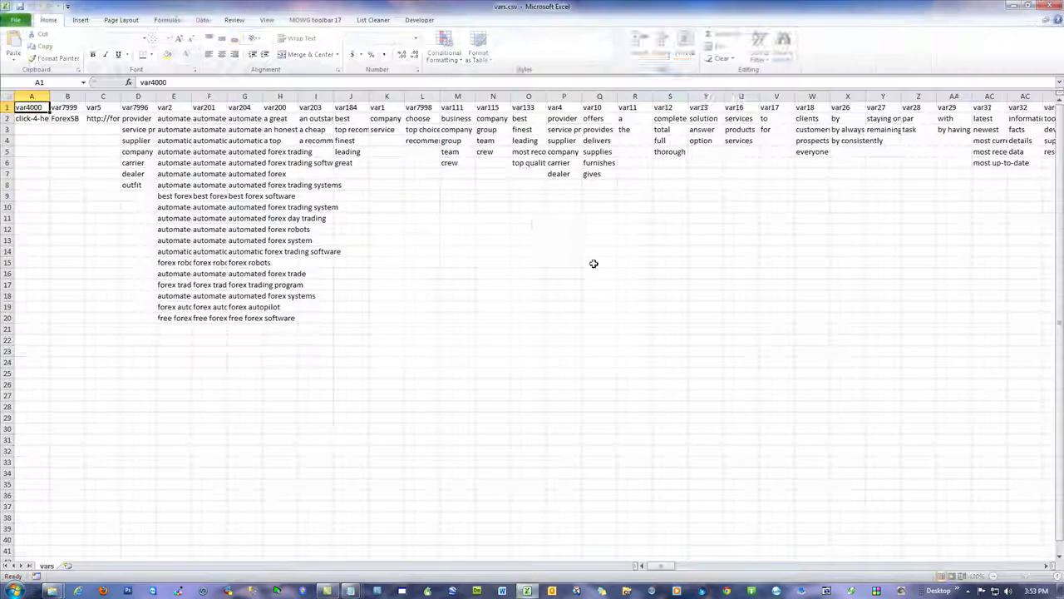
Use the MOWG Format Sheet tools to clean out the var2, var201 and var204 columns
click(329, 20)
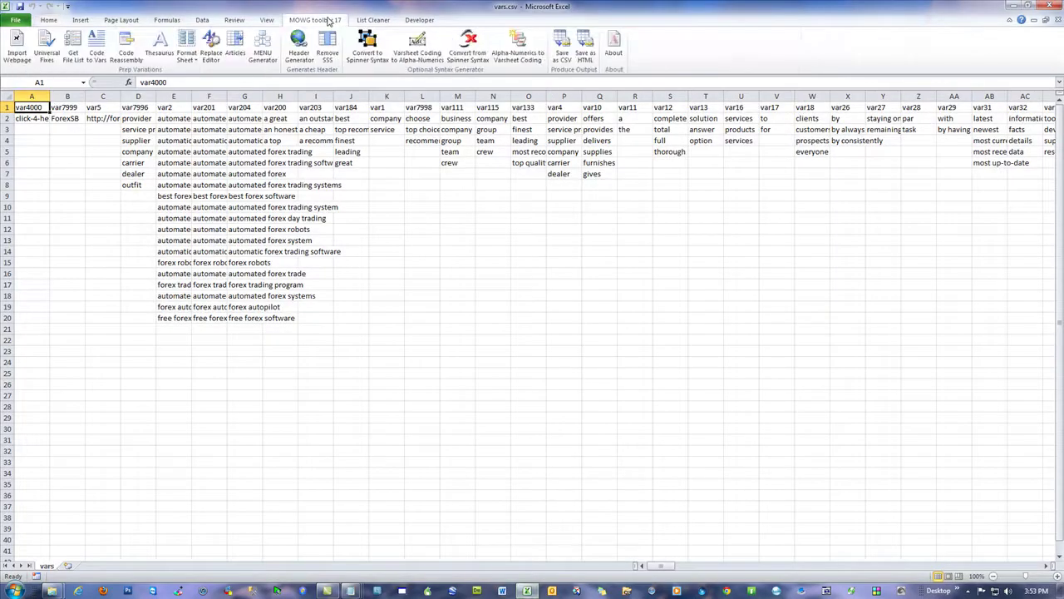
click(185, 50)
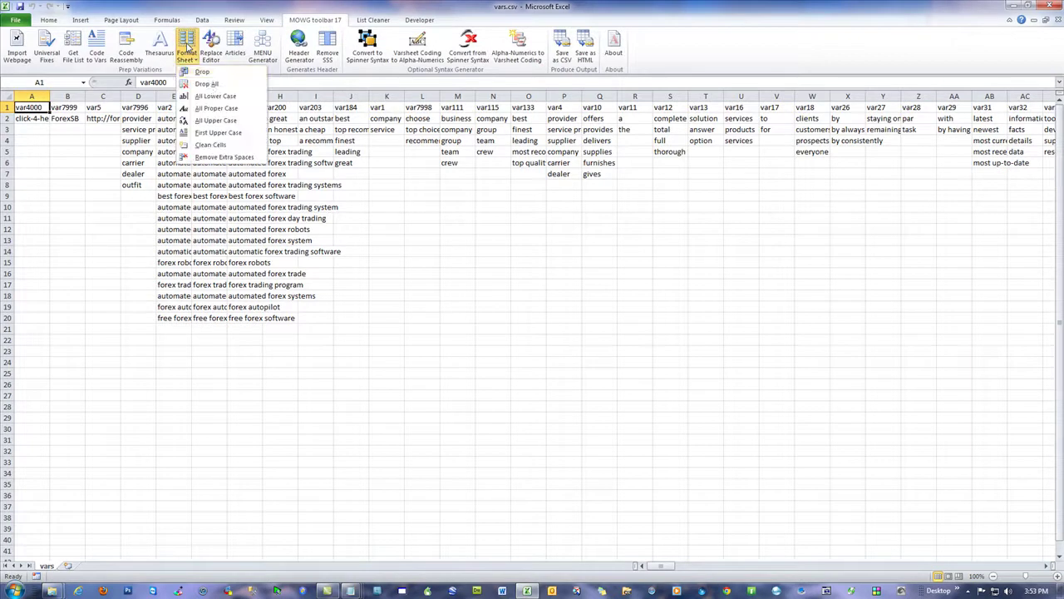
click(208, 92)
click(500, 298)
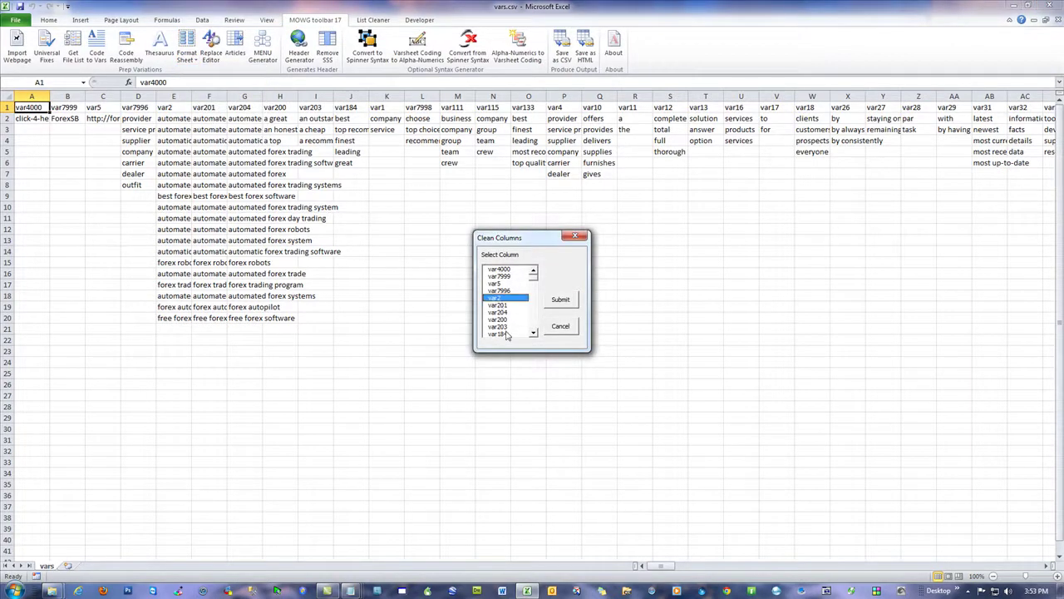
shift+click(502, 319)
click(573, 301)
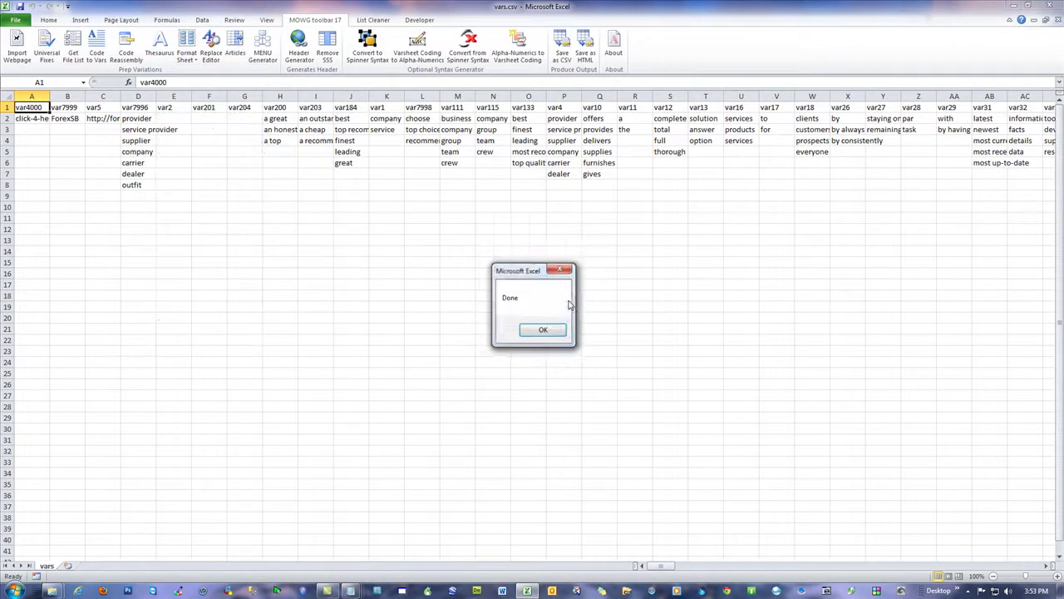
Close the completion message and replace the var7999 entry with USA Homeopathy
click(523, 330)
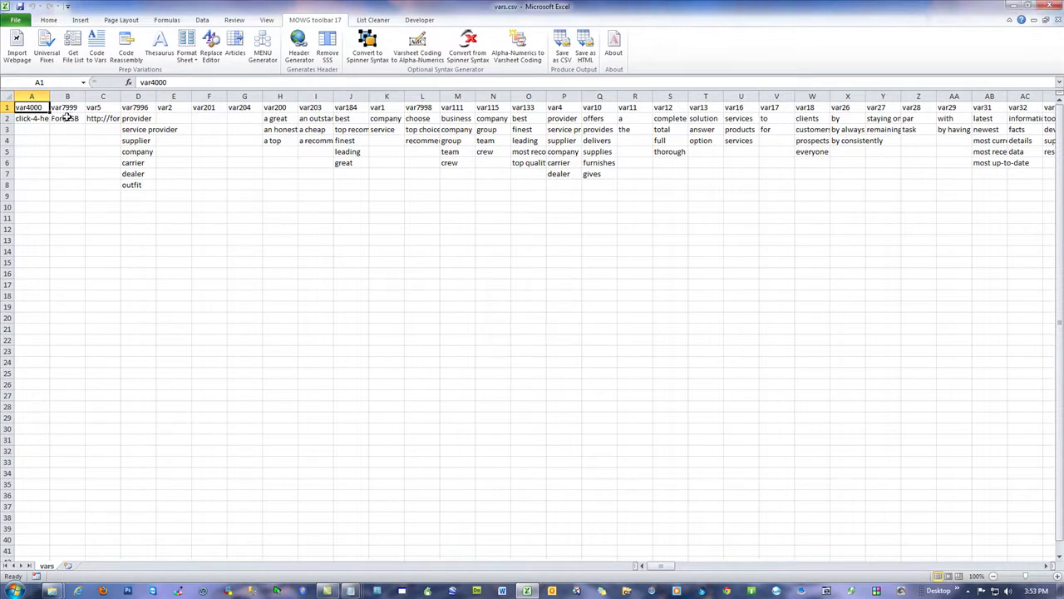
click(66, 118)
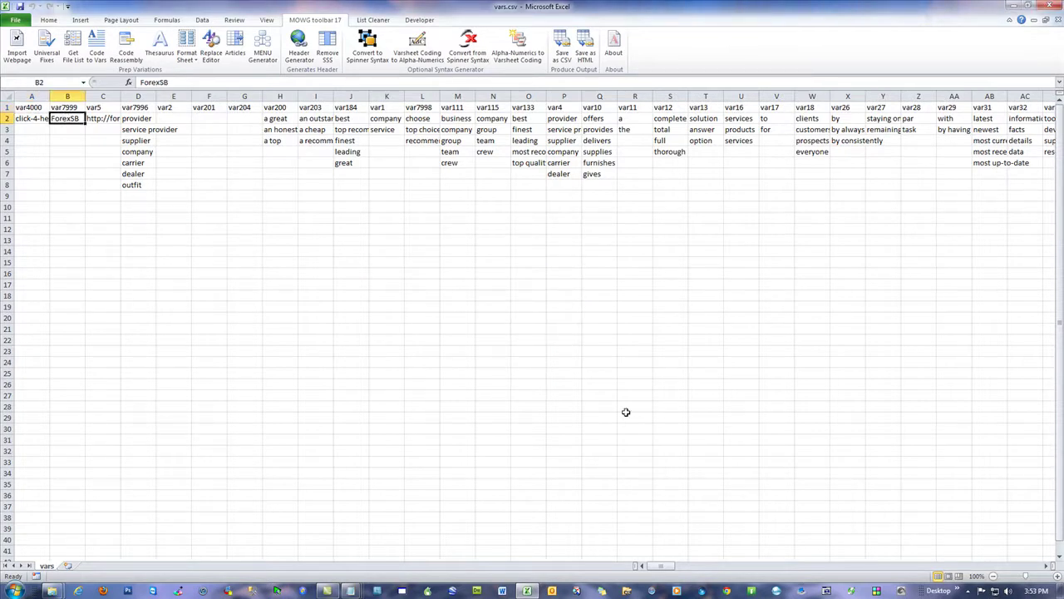
text(USA Homeopathy)
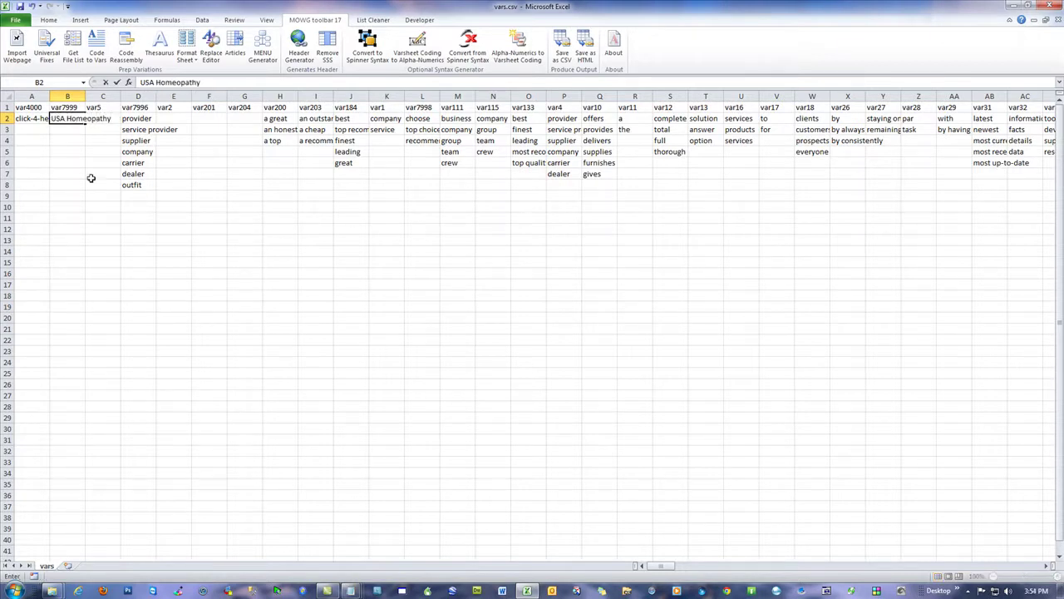
click(98, 118)
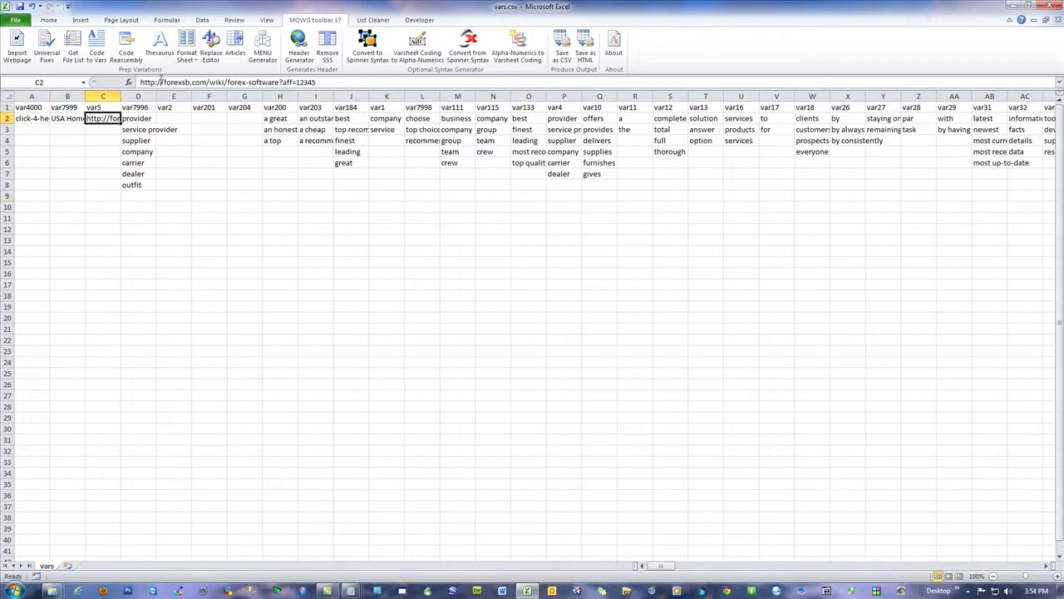
drag(166, 82, 316, 81)
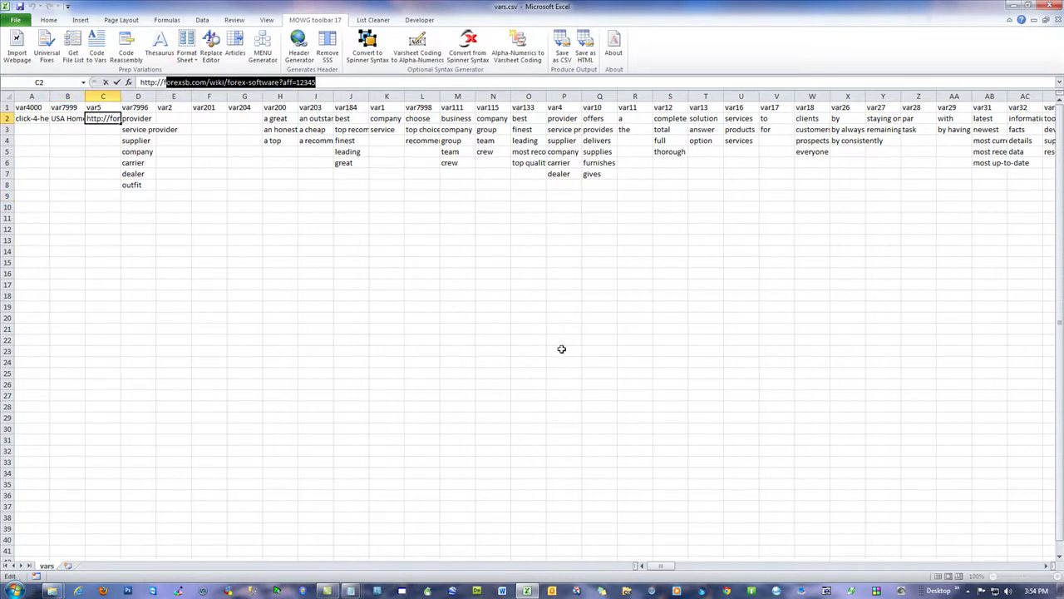
key(BackSpace)
text(usa-)
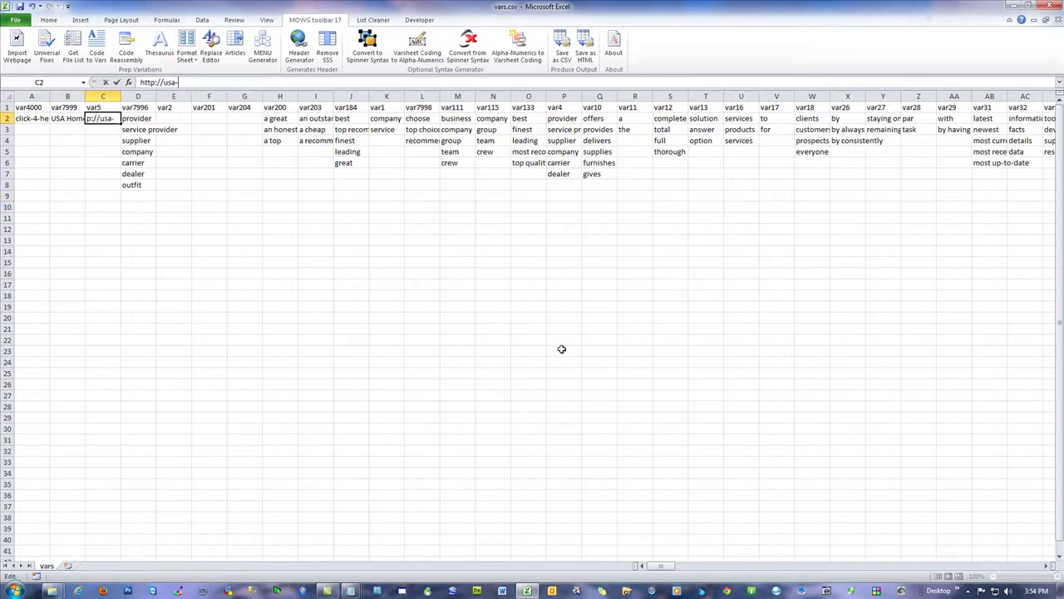
text(homeopathy.com)
click(243, 233)
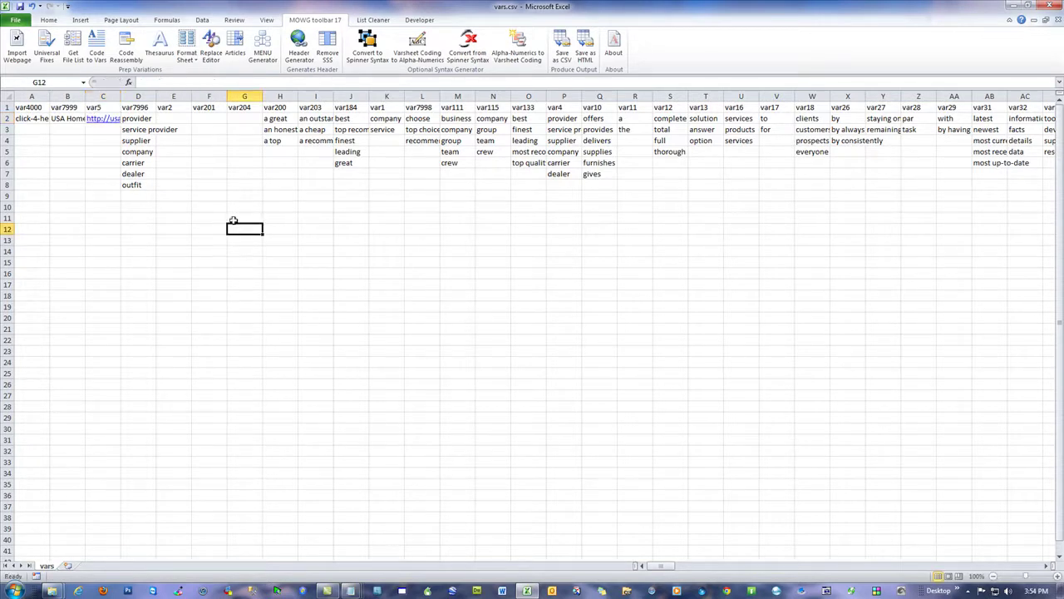
right_click(109, 122)
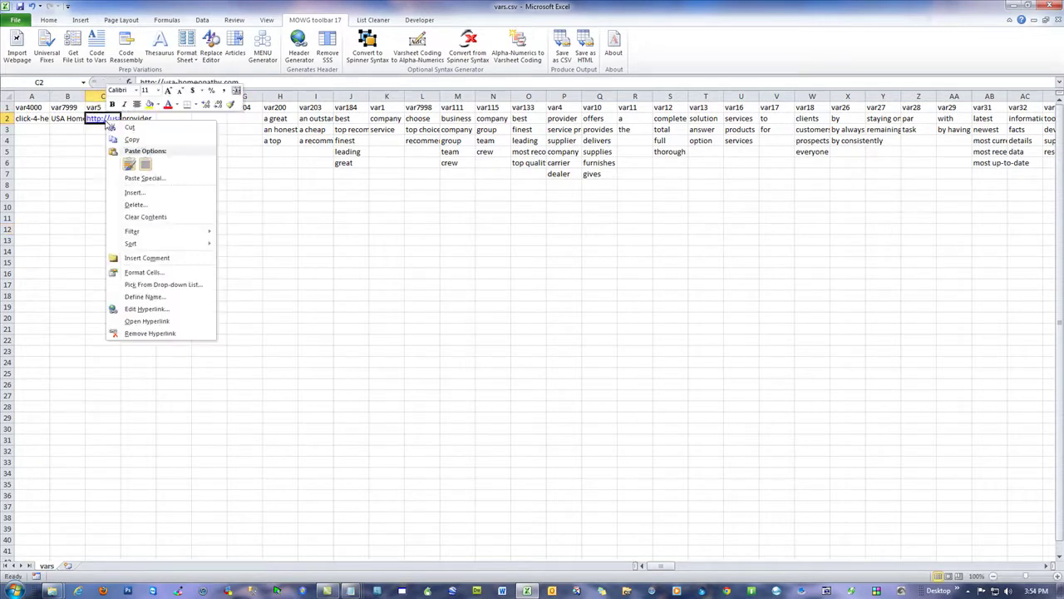
click(150, 332)
click(358, 315)
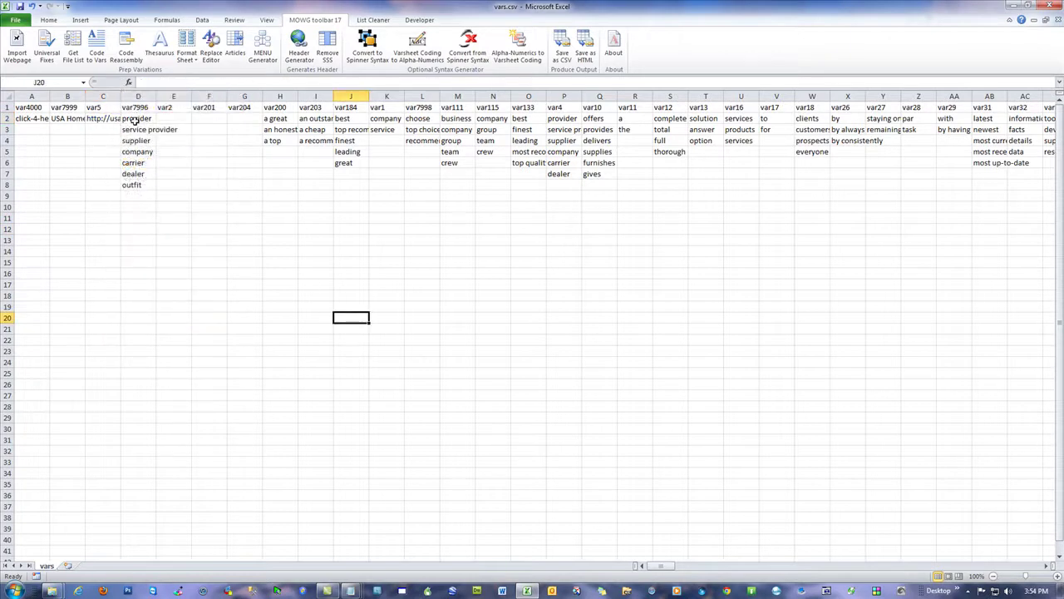
Replace "carrier" in the var7996 column with "via Skype" and autofit the column's width
drag(136, 118, 142, 184)
click(276, 237)
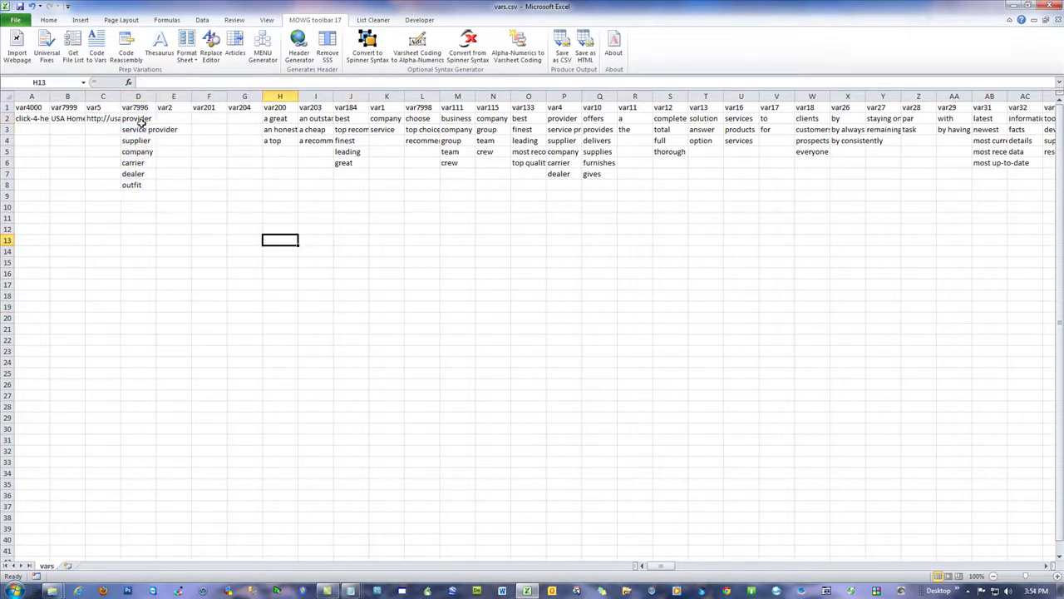
click(142, 122)
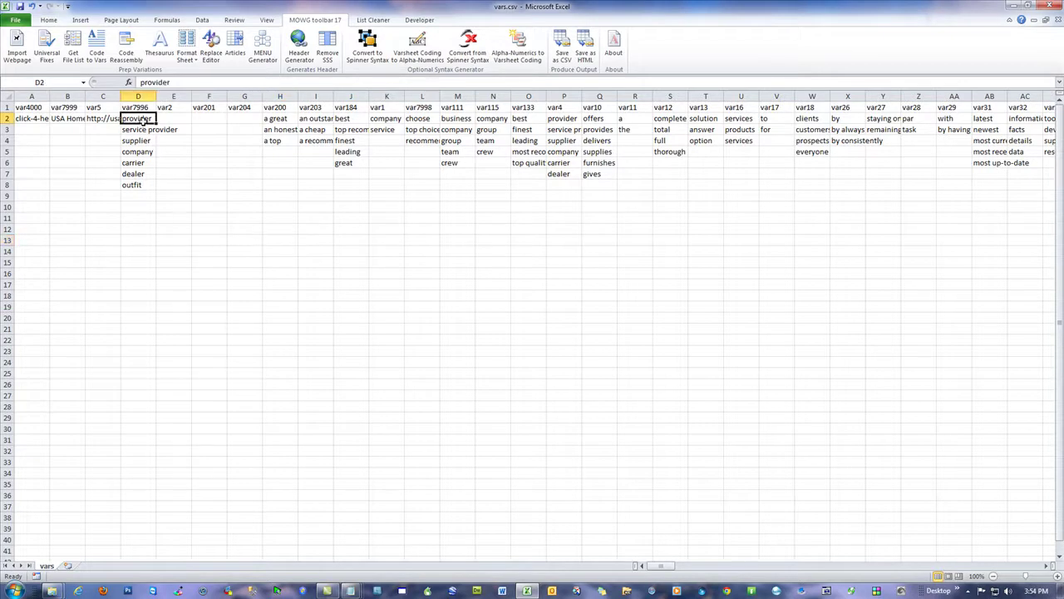
click(137, 184)
click(136, 162)
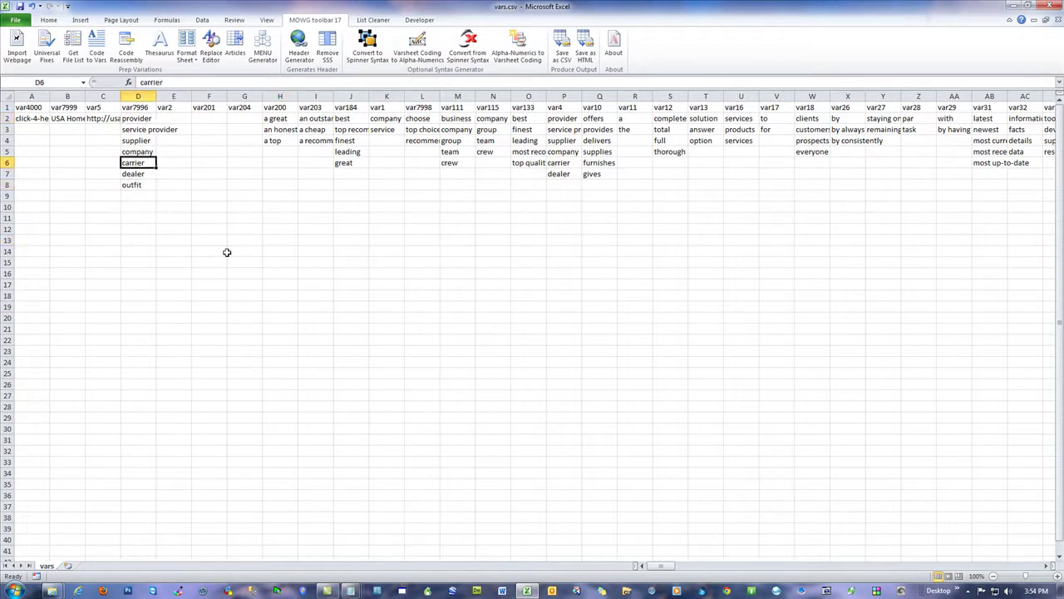
text(via)
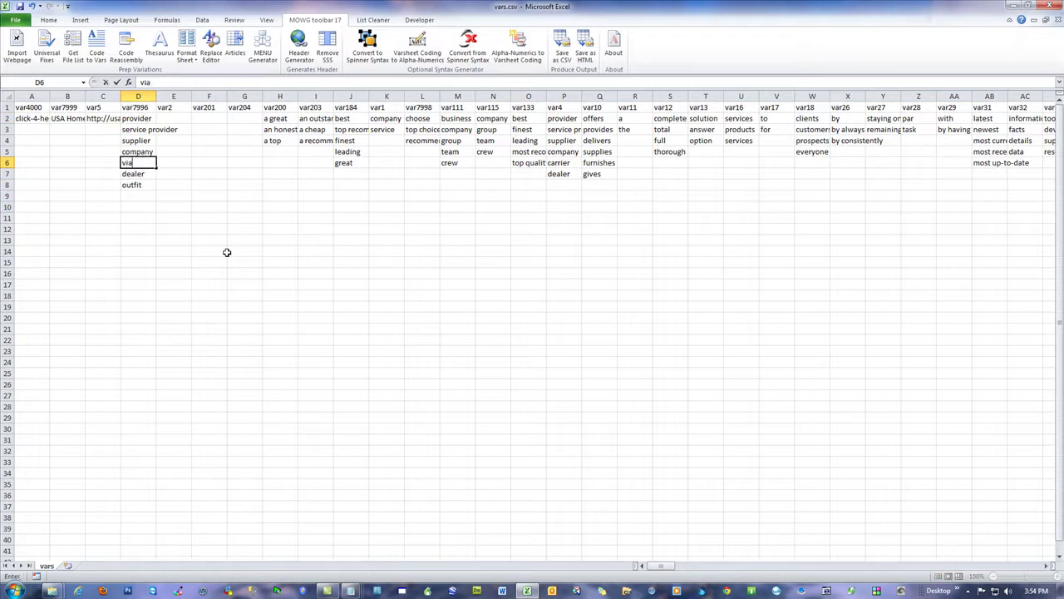
text( Skype)
click(140, 185)
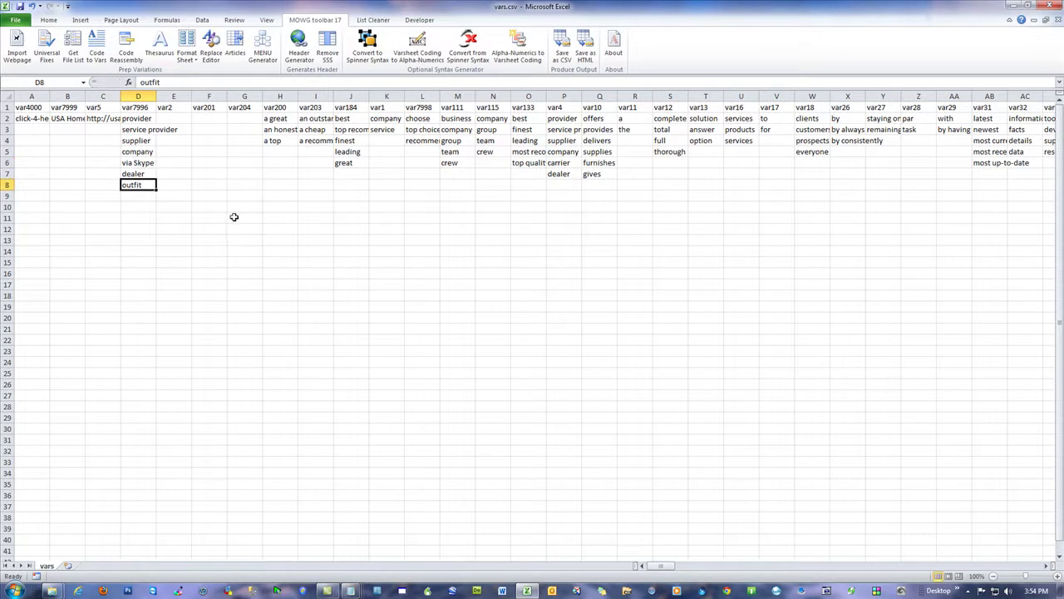
double_click(156, 97)
Switch to v4-1.txt in Notepad and copy its entire homeopathy keyword list
click(193, 118)
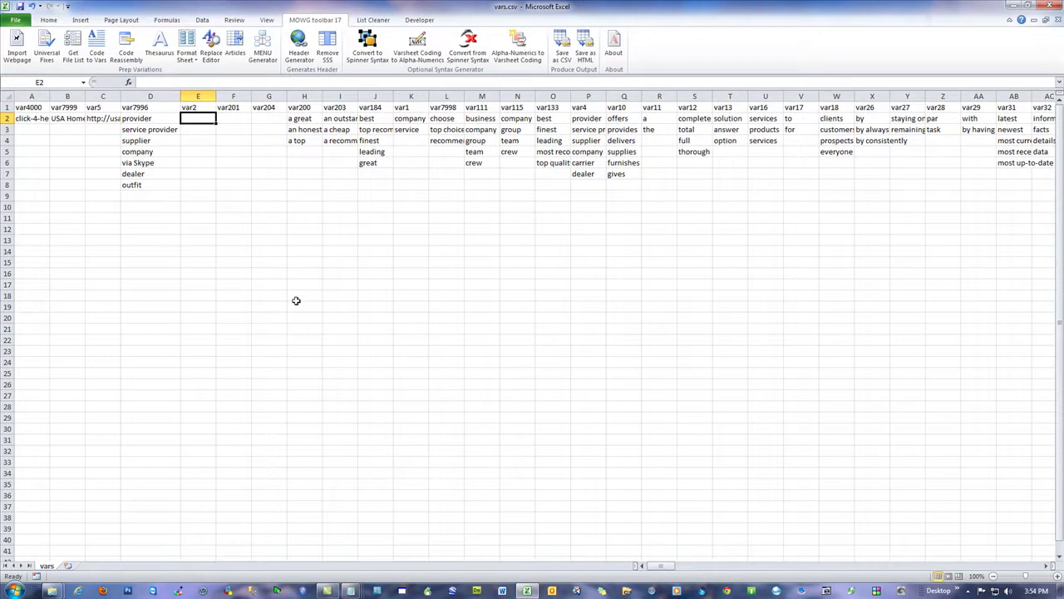
key(alt+Tab)
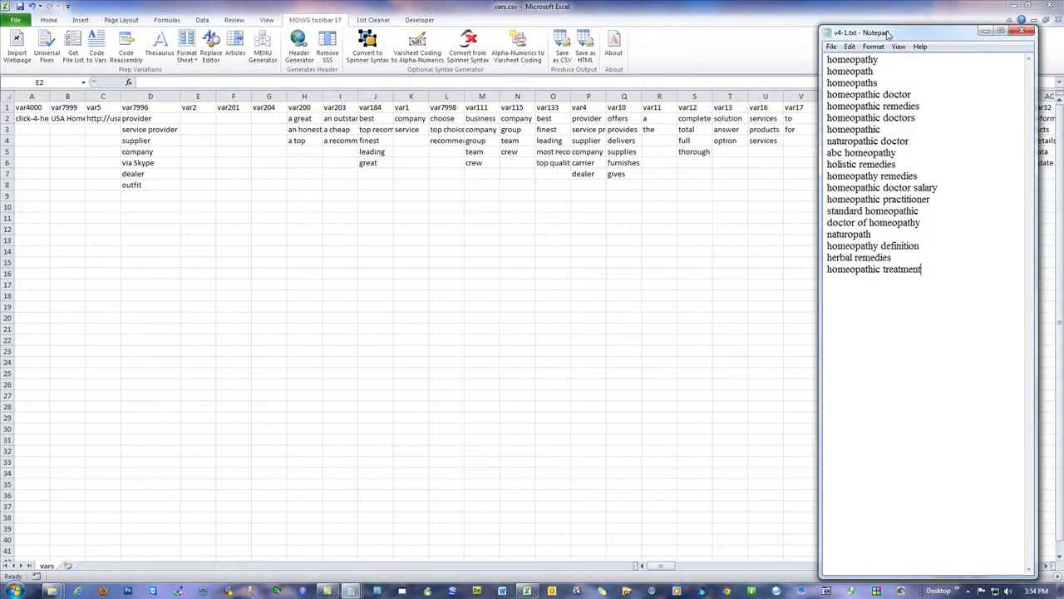
drag(920, 316, 819, 80)
key(ctrl+c)
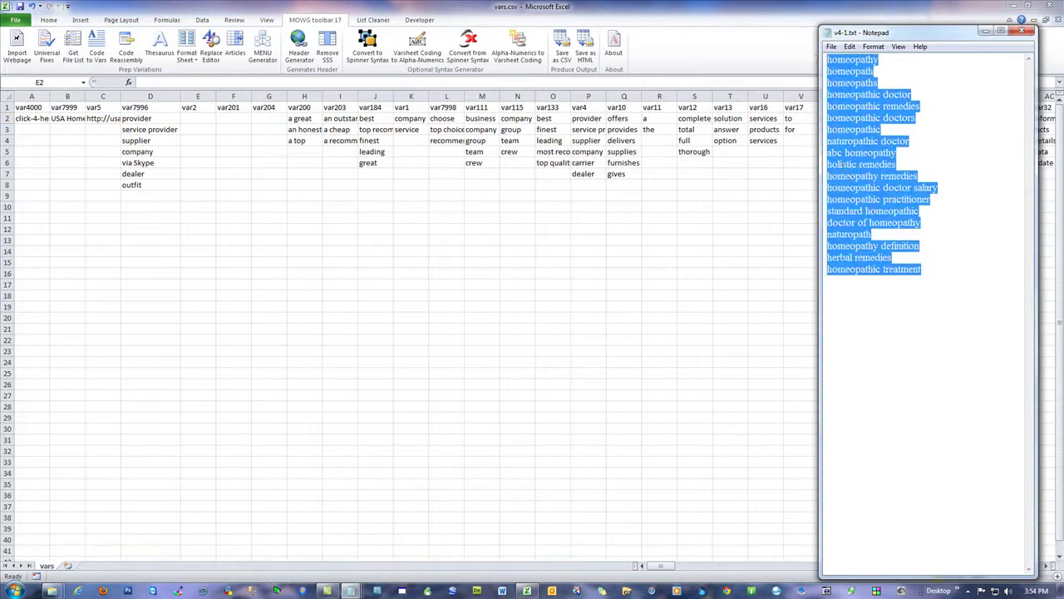
Return to vars.csv in Excel and paste the copied keyword list under var2, var201 and var204
key(alt+Tab)
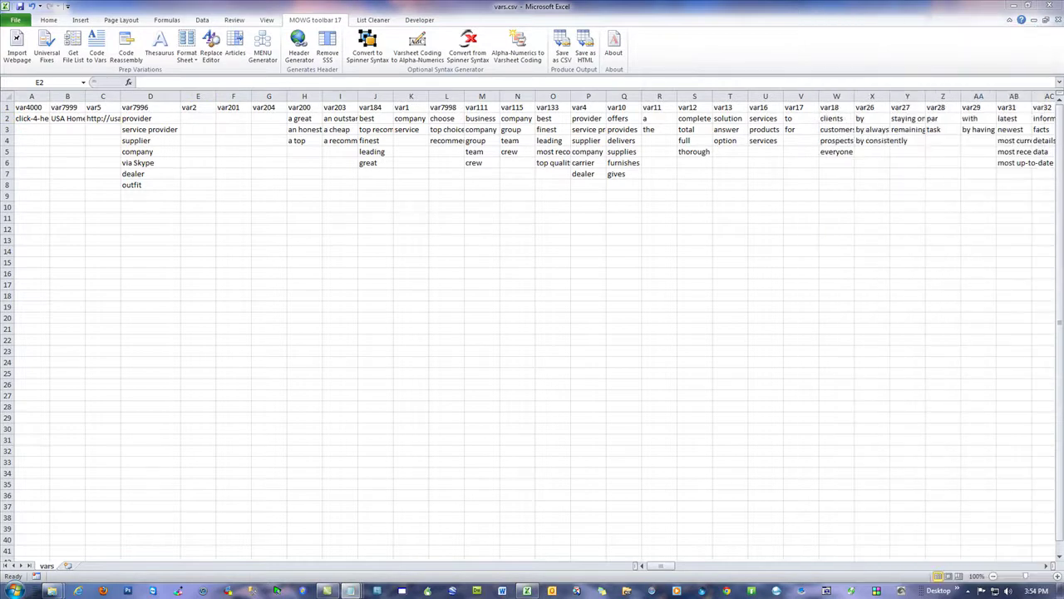
click(197, 124)
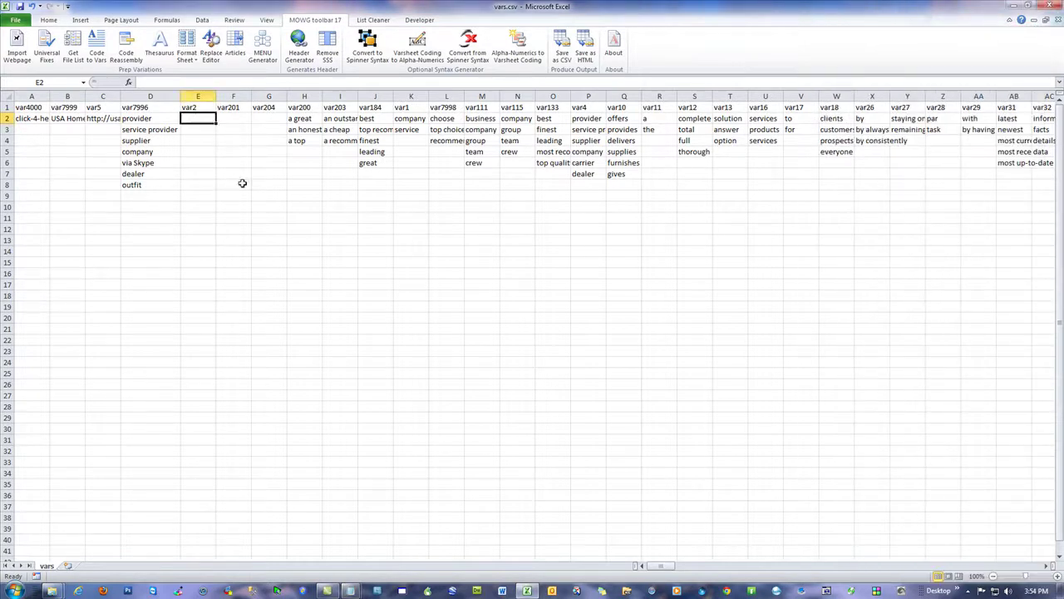
right_click(215, 123)
click(209, 158)
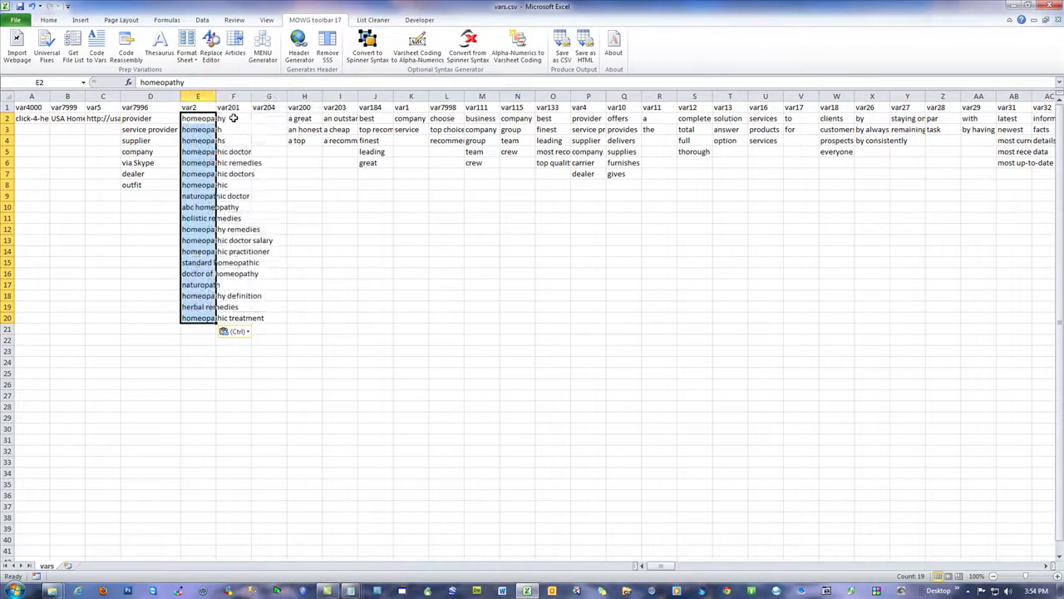
right_click(233, 118)
click(257, 158)
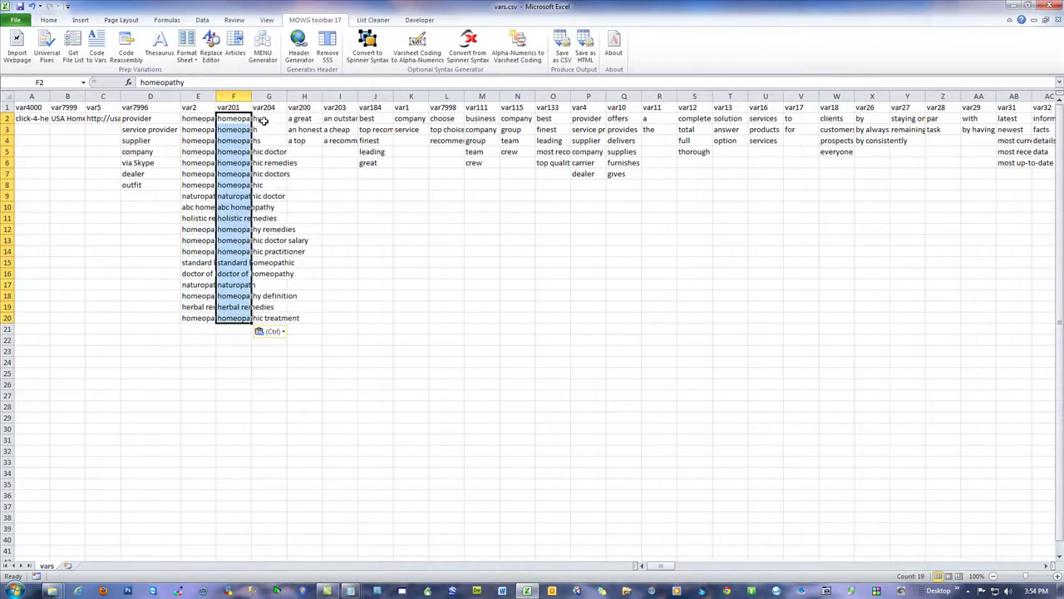
right_click(262, 121)
click(287, 164)
Run the MOWG Menu Generator on the var2 column and dismiss its completion message
click(142, 195)
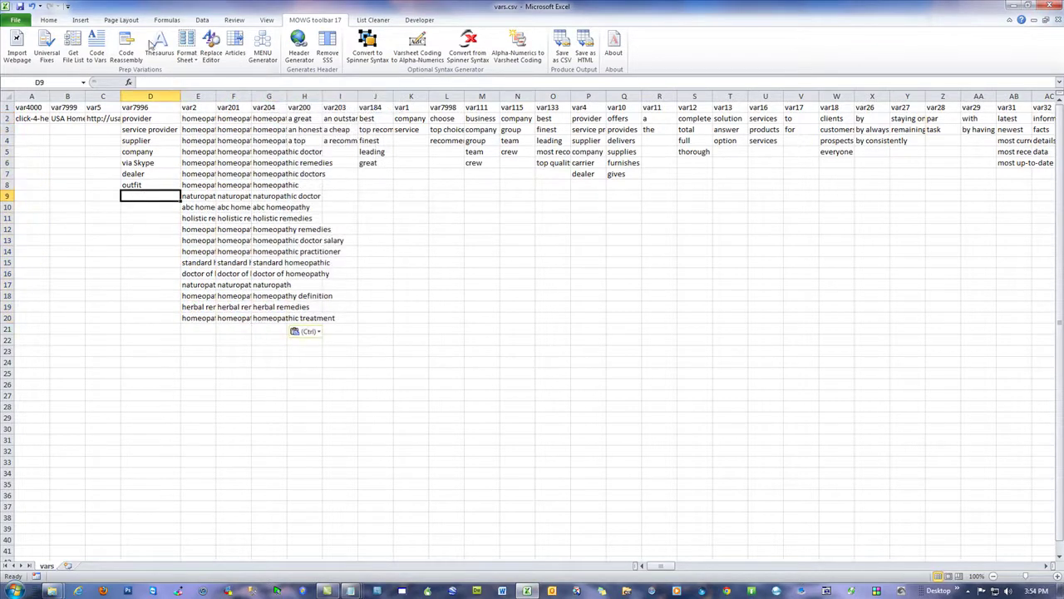
click(262, 46)
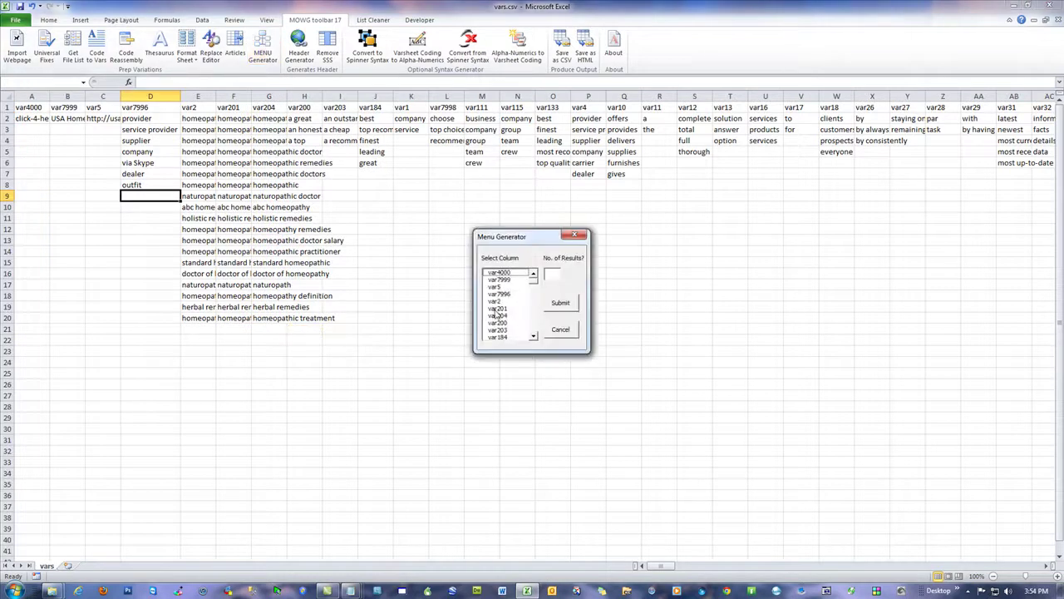
click(497, 301)
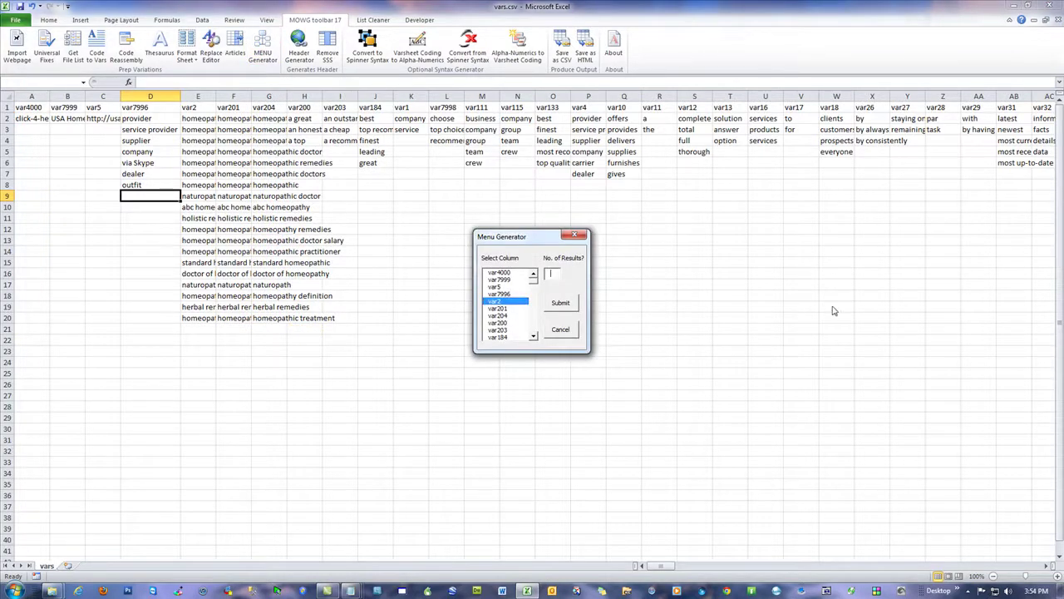
click(560, 304)
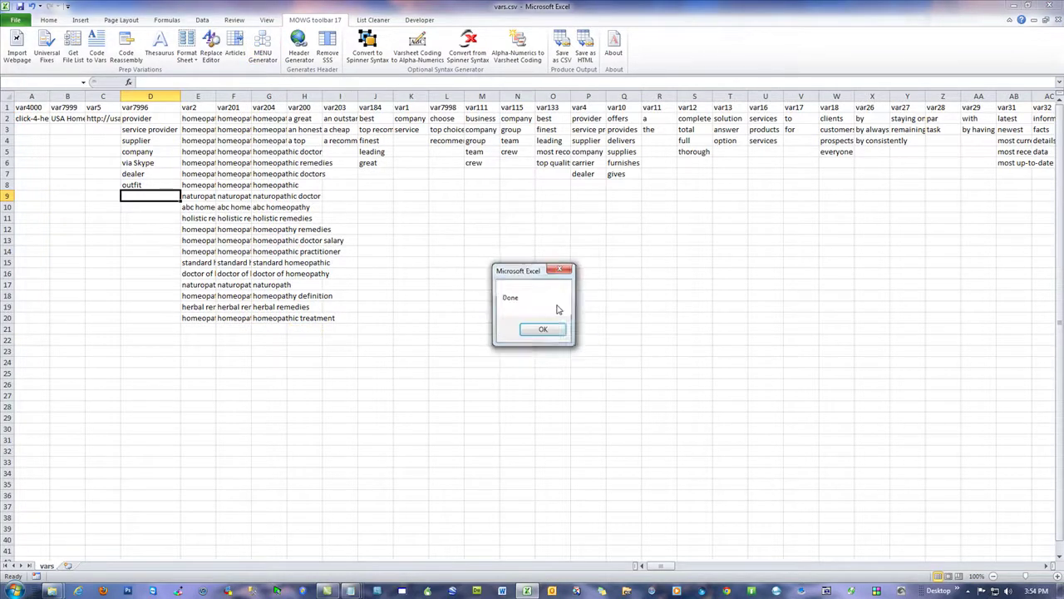
click(551, 330)
Save vars.csv, keeping the CSV format, and close Excel without saving again
click(18, 5)
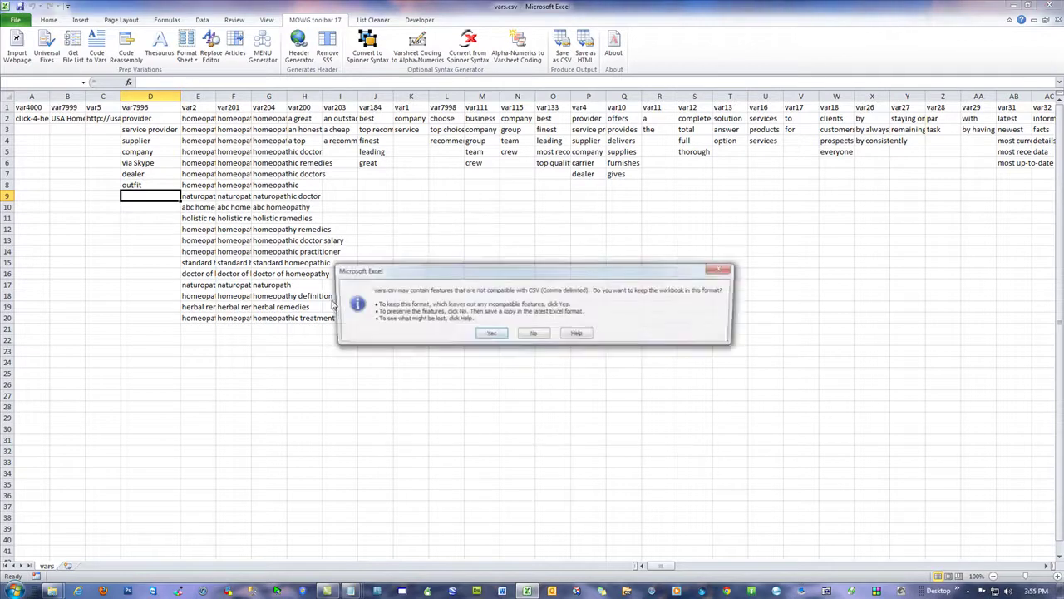
click(497, 340)
click(1049, 6)
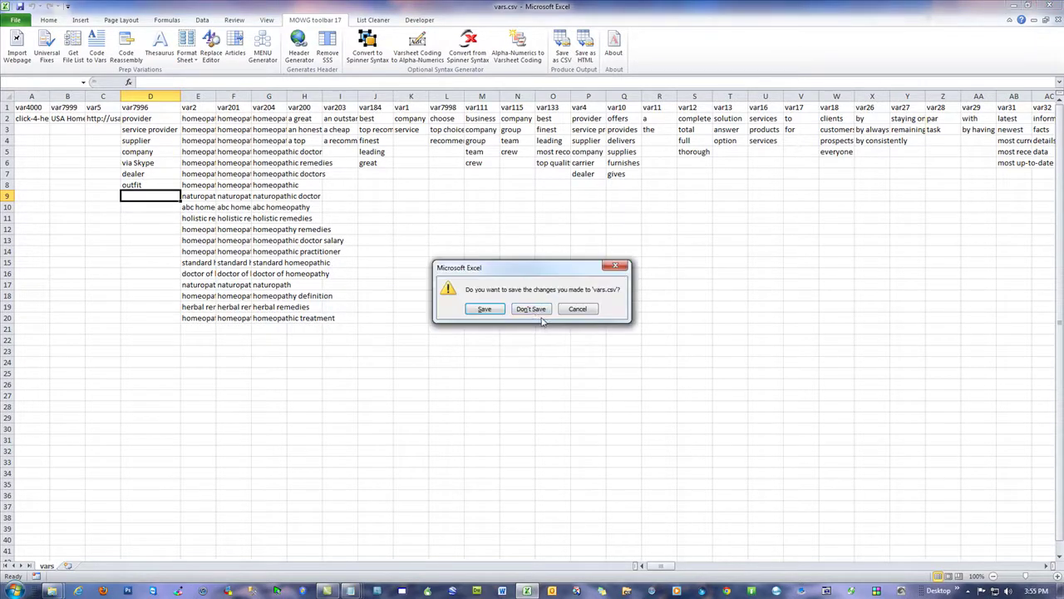
click(533, 310)
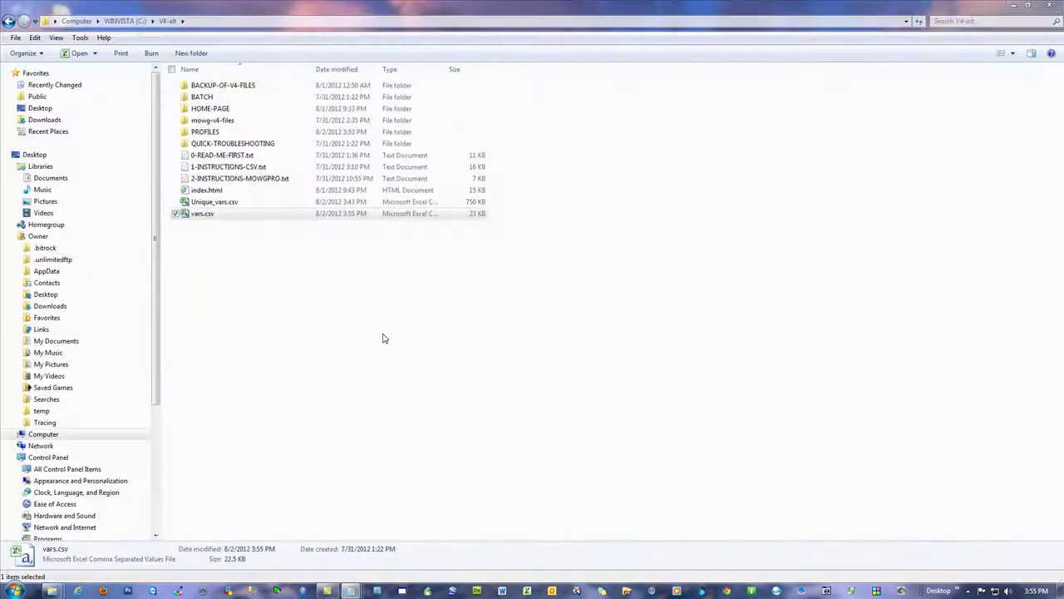
Launch MOWG Professional from TEST-SITE-ALT.pfl in the V4-alt PROFILES folder and load that profile
double_click(208, 136)
click(201, 86)
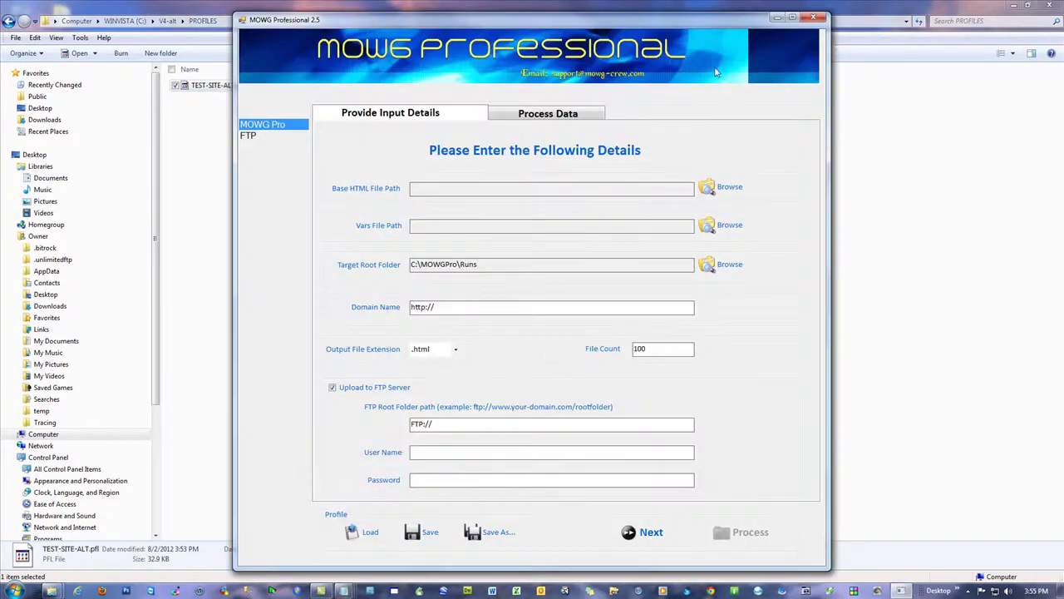
drag(677, 21, 656, 118)
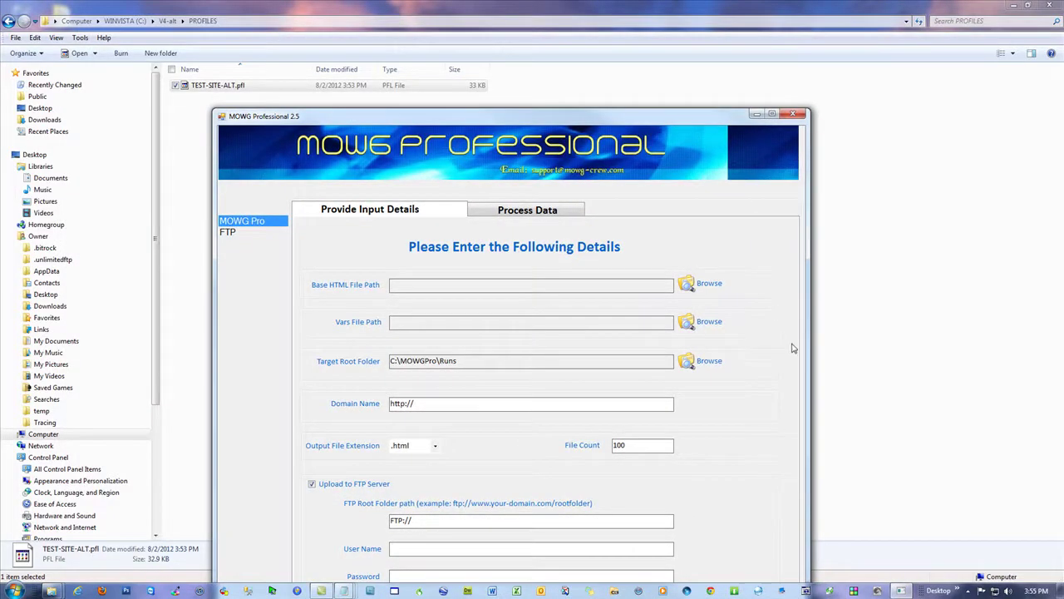
click(773, 116)
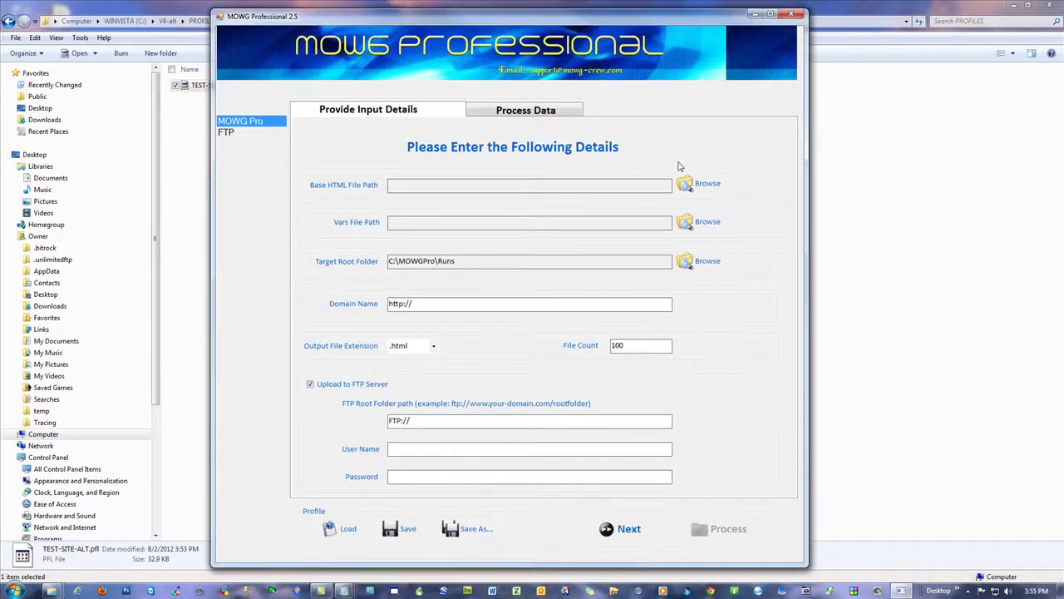
click(344, 530)
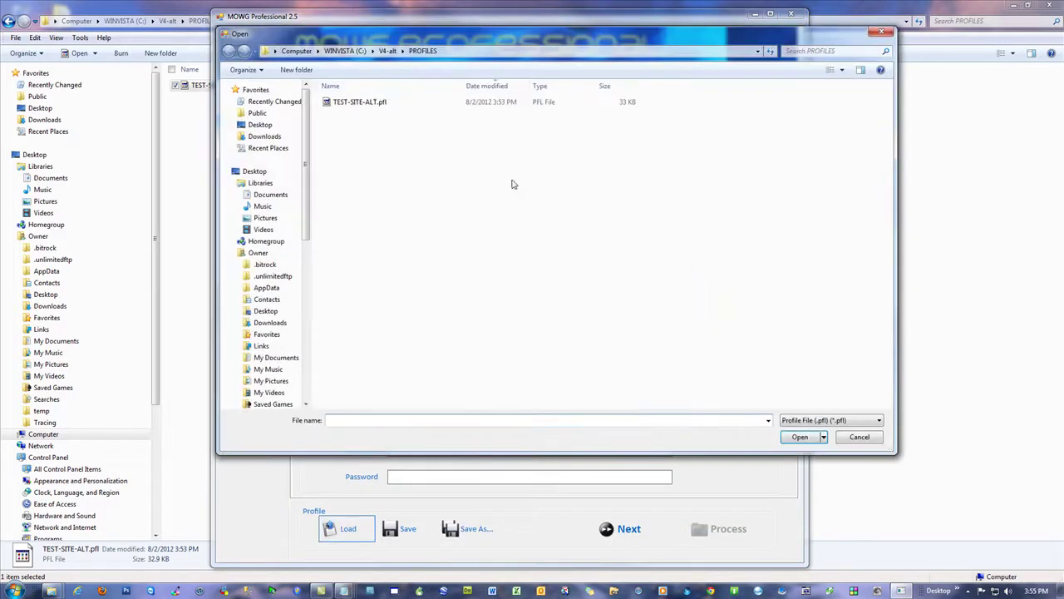
double_click(369, 103)
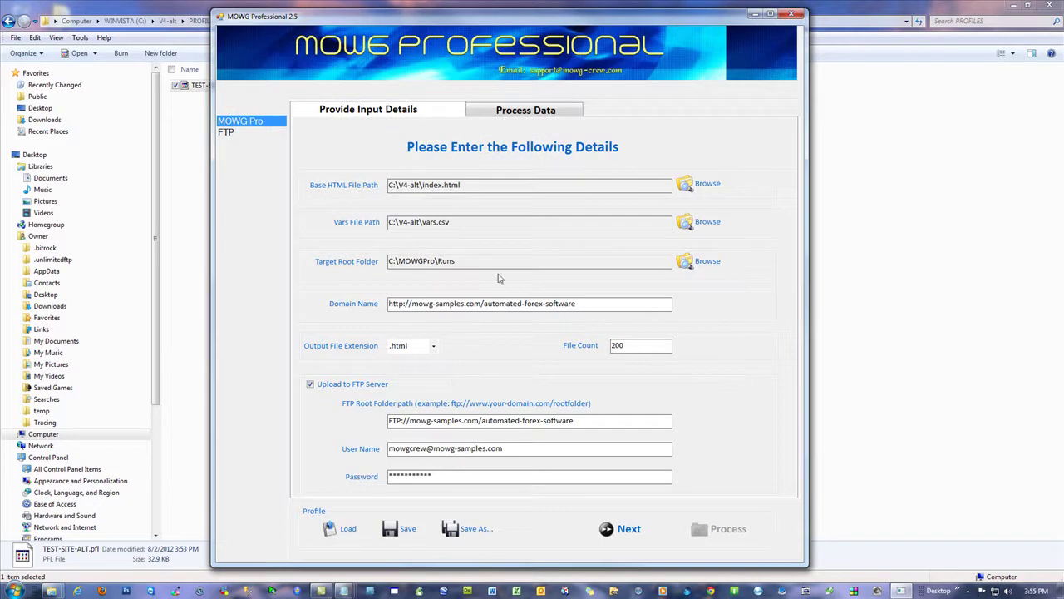
Change the subfolder to homeopathy-usa in both the domain name and the FTP root folder path
drag(483, 305, 657, 455)
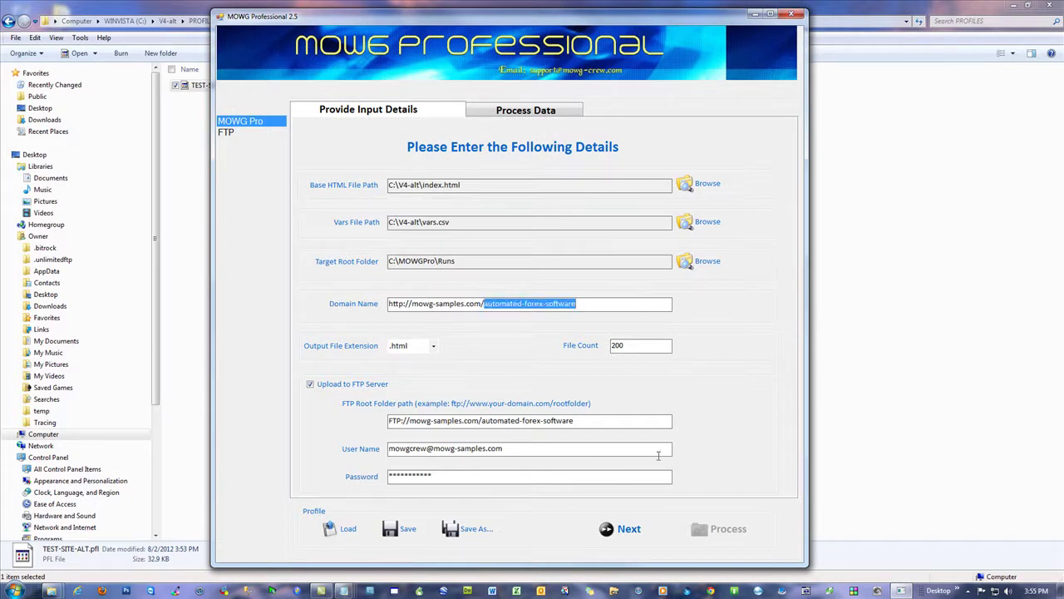
text(h)
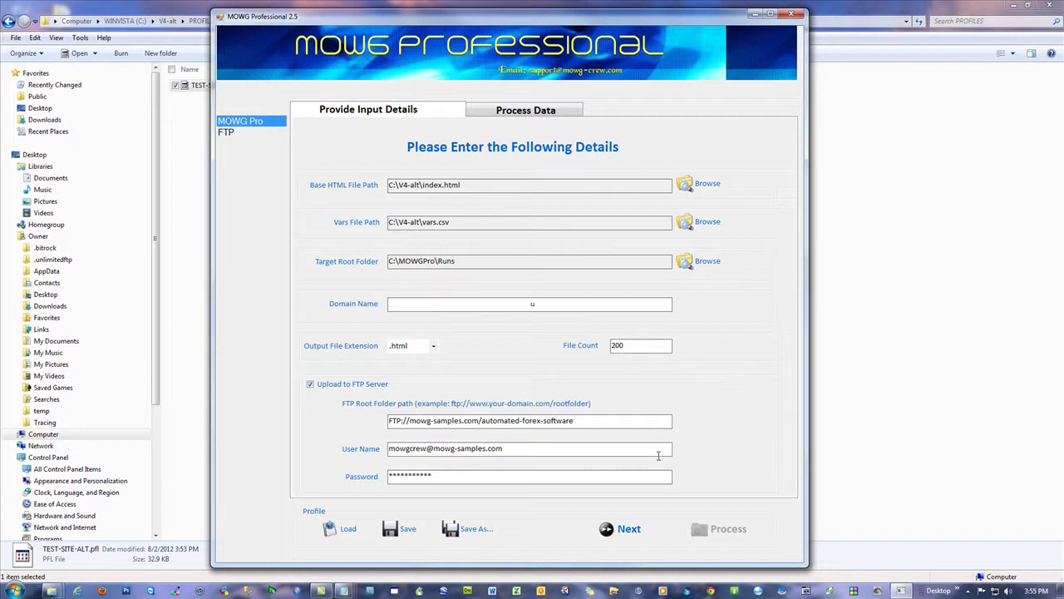
drag(545, 305, 485, 304)
key(ctrl+c)
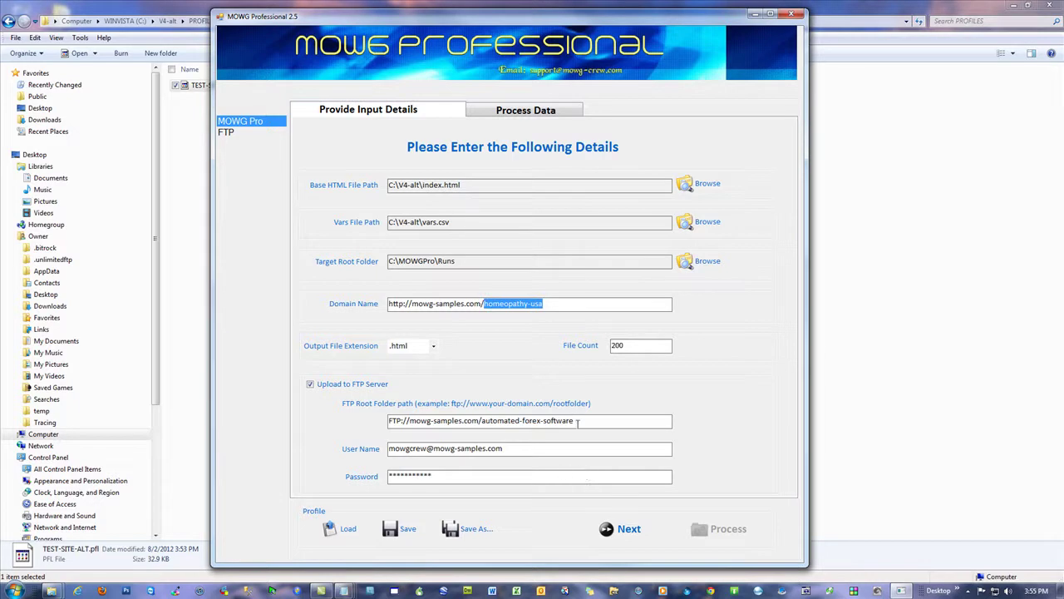
drag(578, 423, 490, 422)
key(ctrl+v)
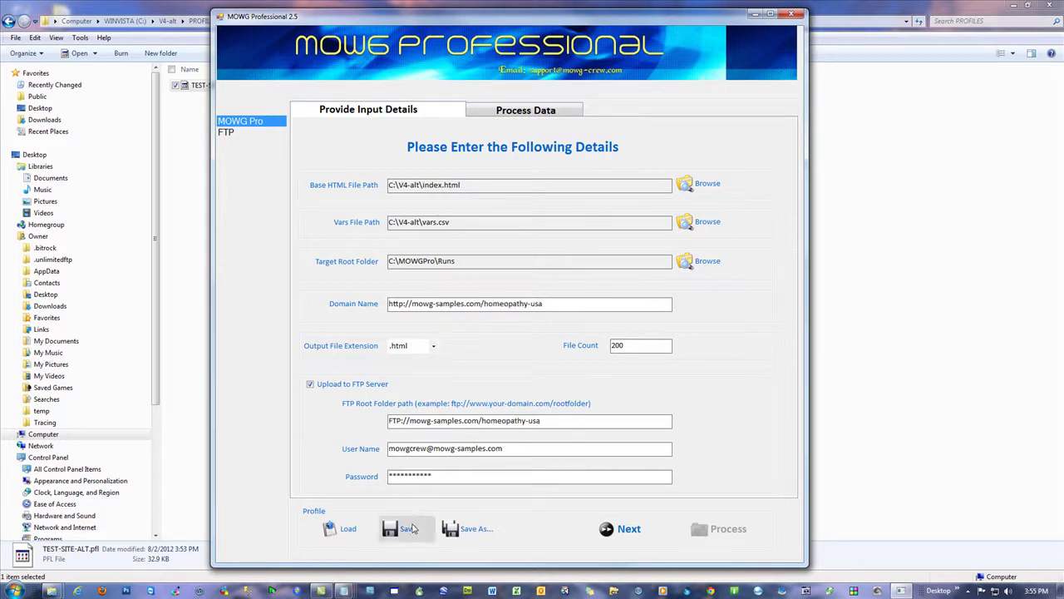
Proceed to the folder structure page and process the site files, moving the progress window aside
click(623, 529)
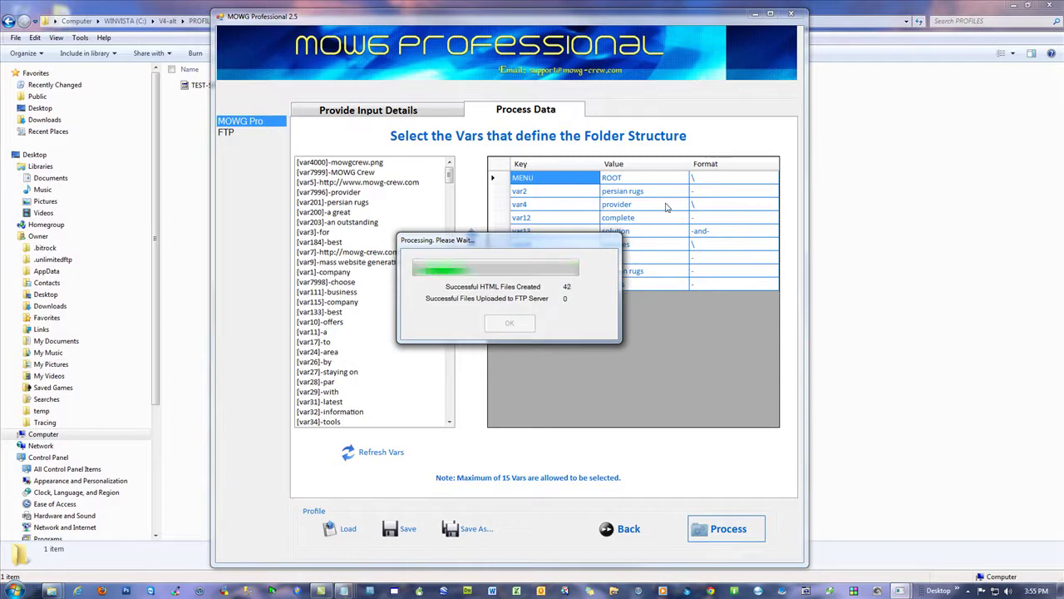
drag(563, 244, 279, 307)
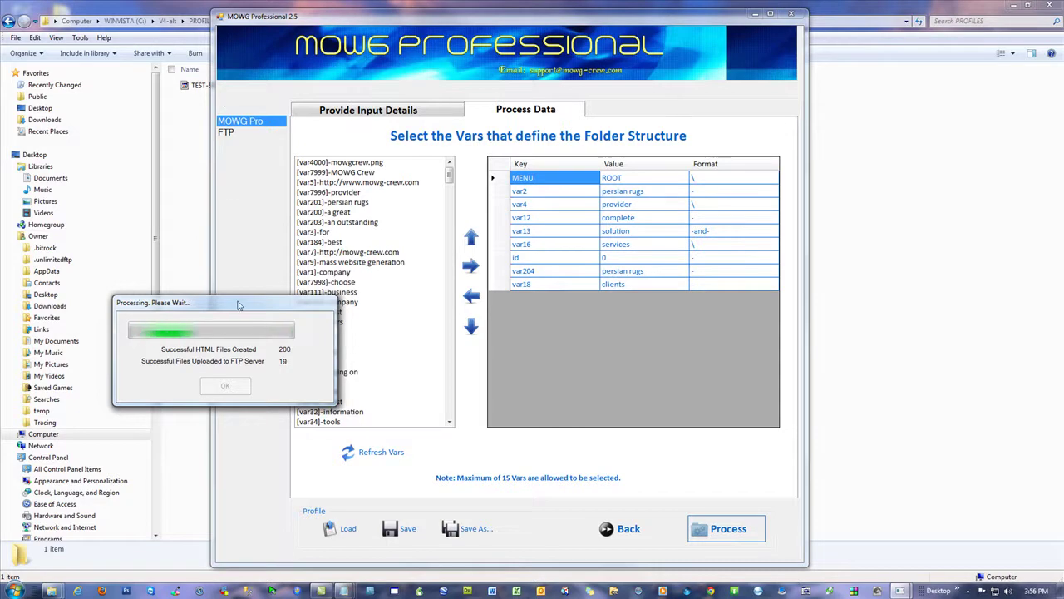
Look at vars.csv in the V4-alt folder, then bring MOWG Professional back to check the upload progress
click(167, 21)
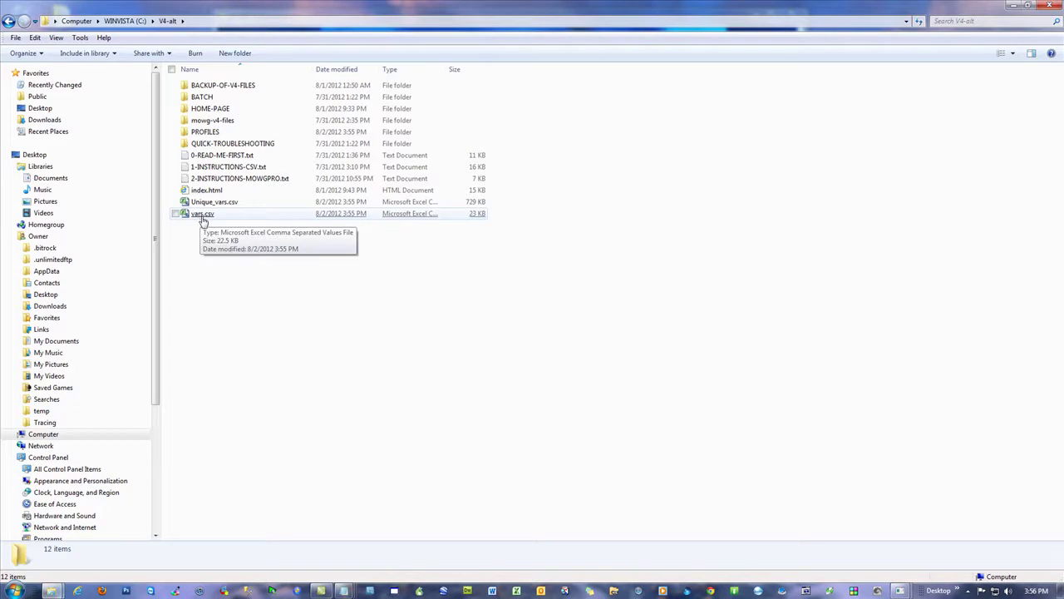
mouse_move(899, 590)
click(960, 528)
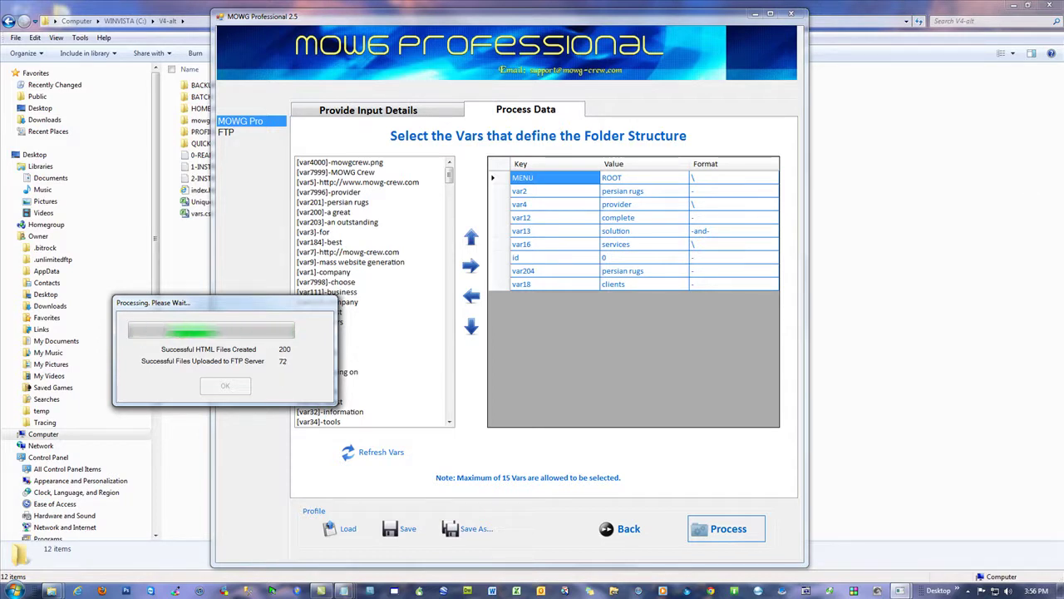
drag(236, 302, 235, 267)
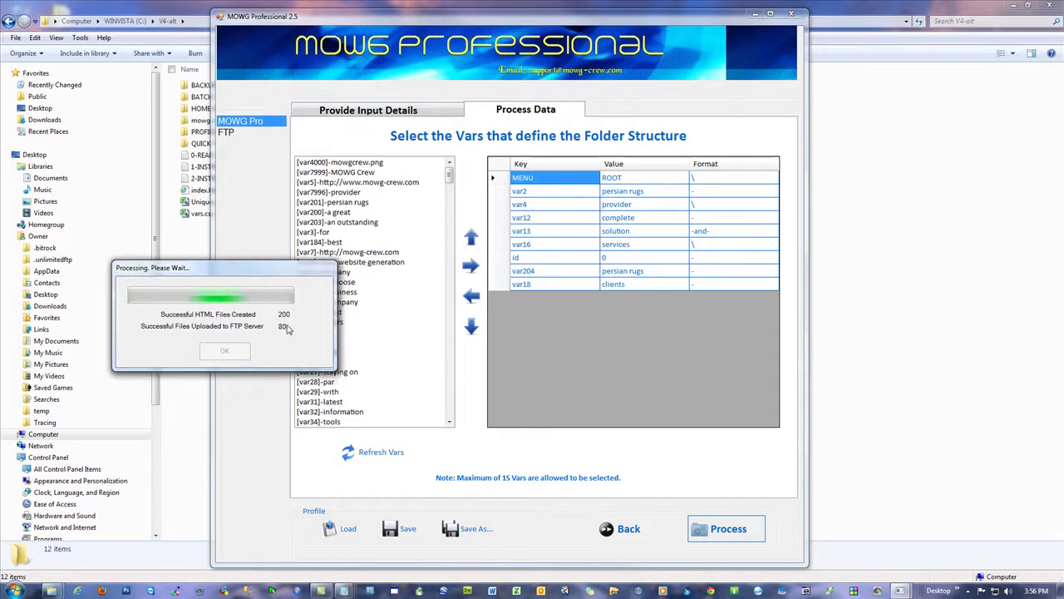
Close the V4-alt folder window and show the desktop while the upload keeps running
click(1050, 7)
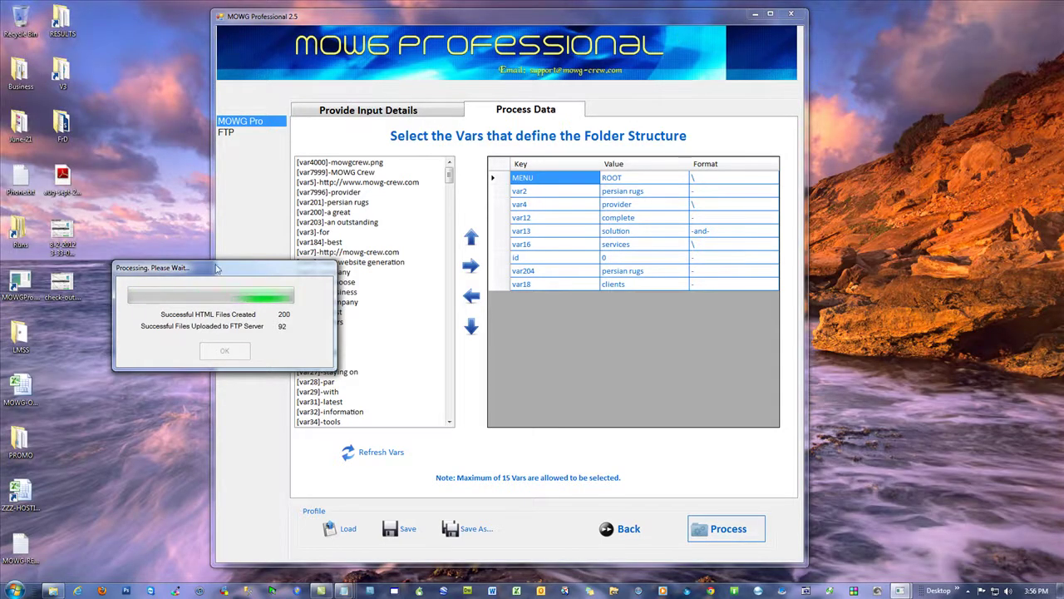
drag(217, 269, 535, 263)
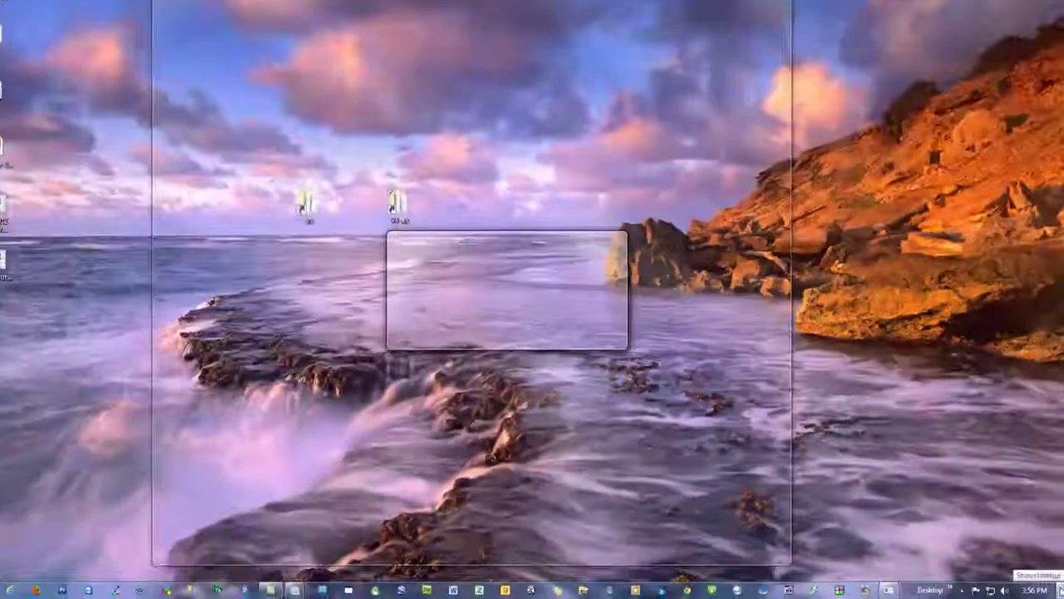
click(1060, 589)
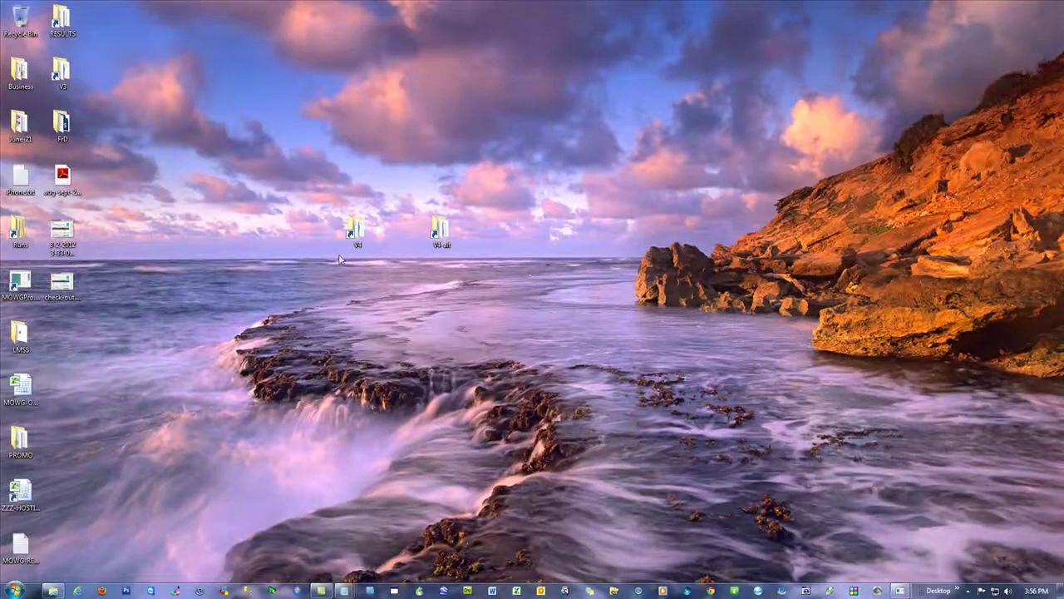
Open vars.csv from the V4 folder in Excel
key(Return)
double_click(203, 225)
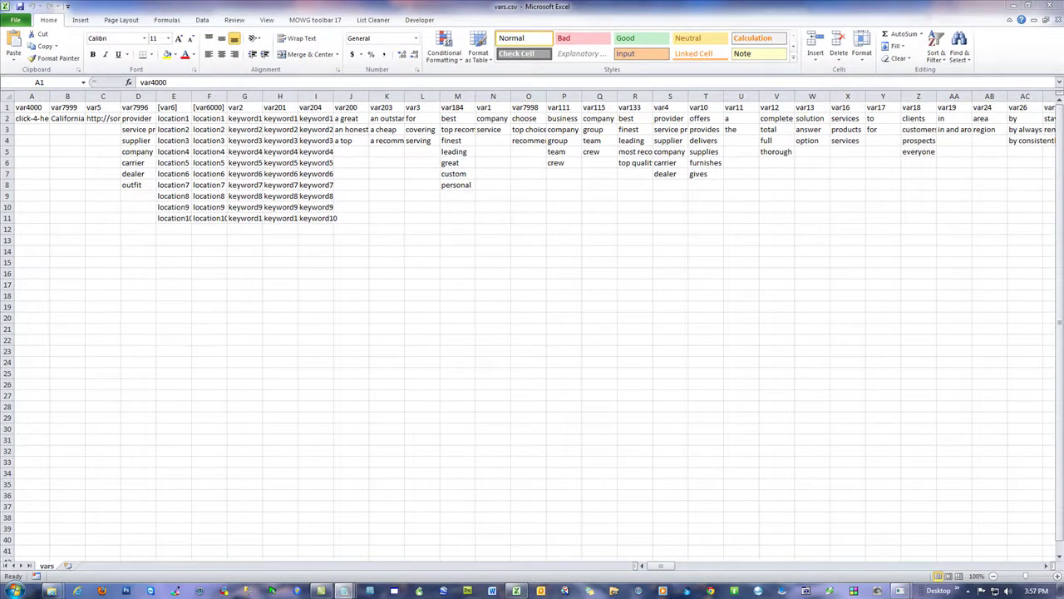
click(343, 590)
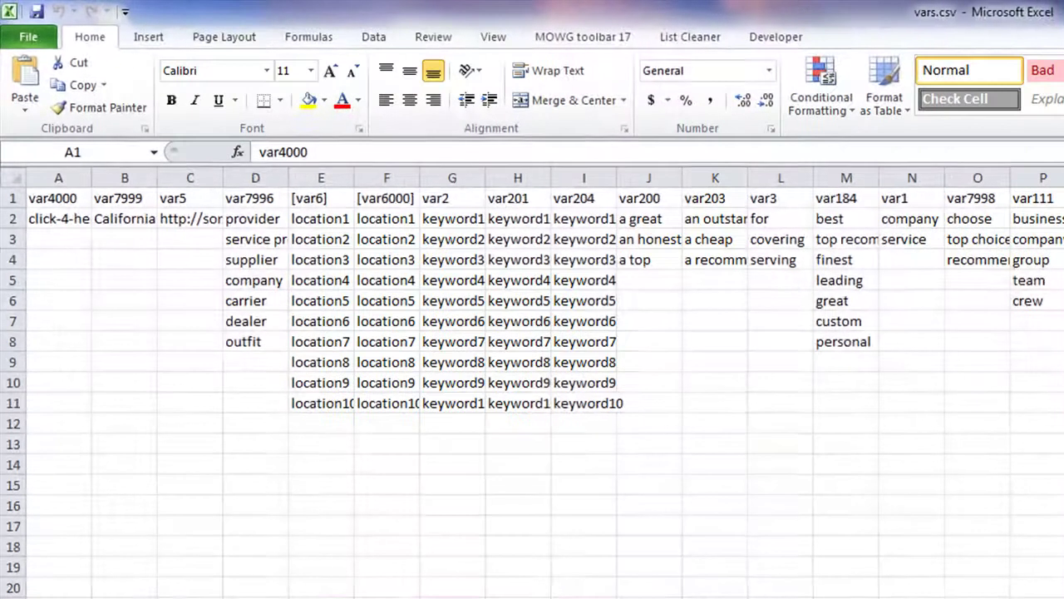
click(112, 218)
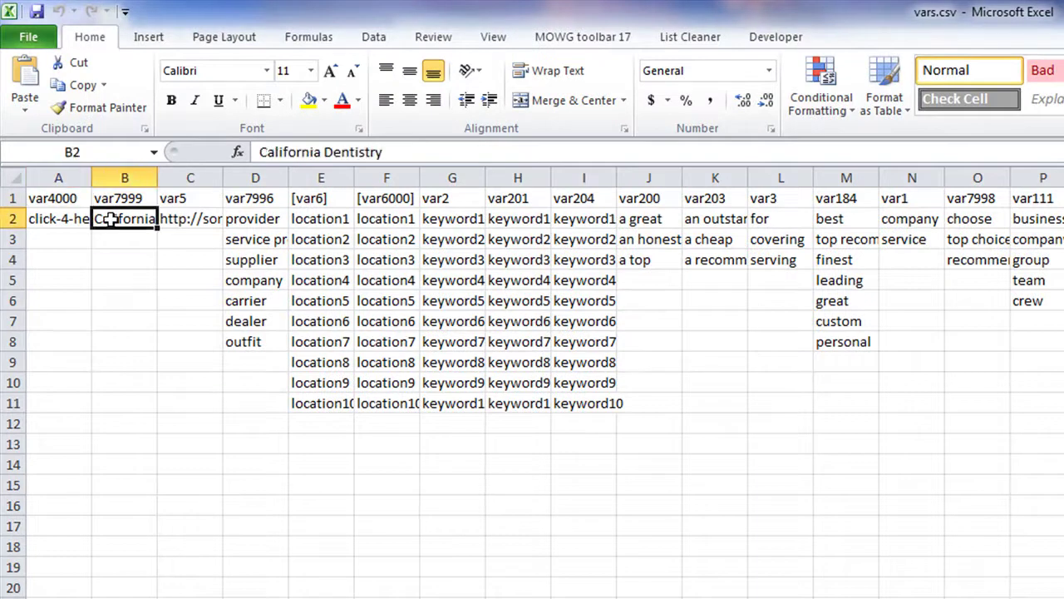
click(183, 219)
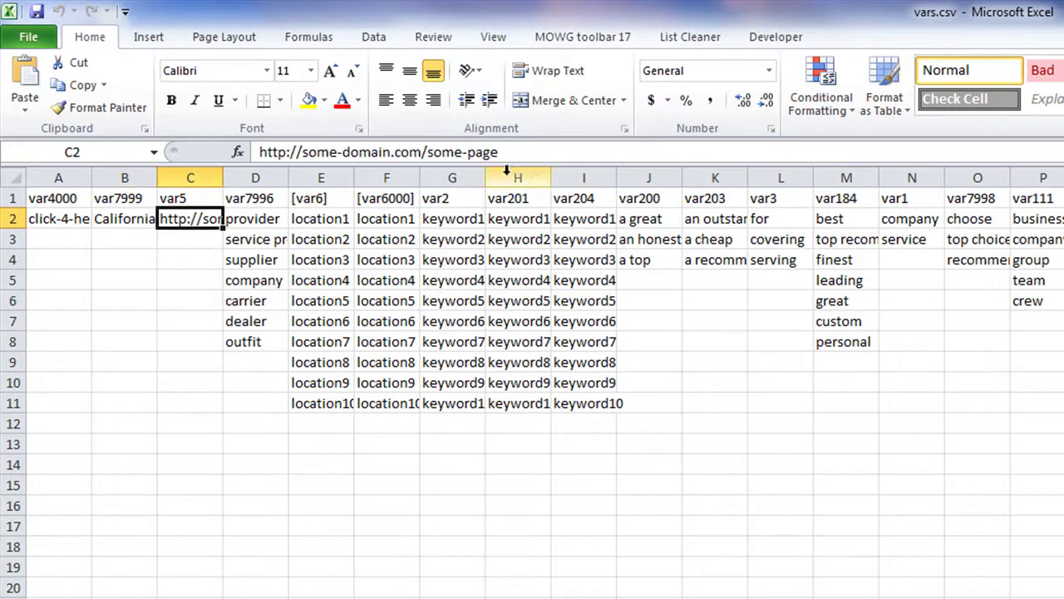
drag(512, 153, 304, 153)
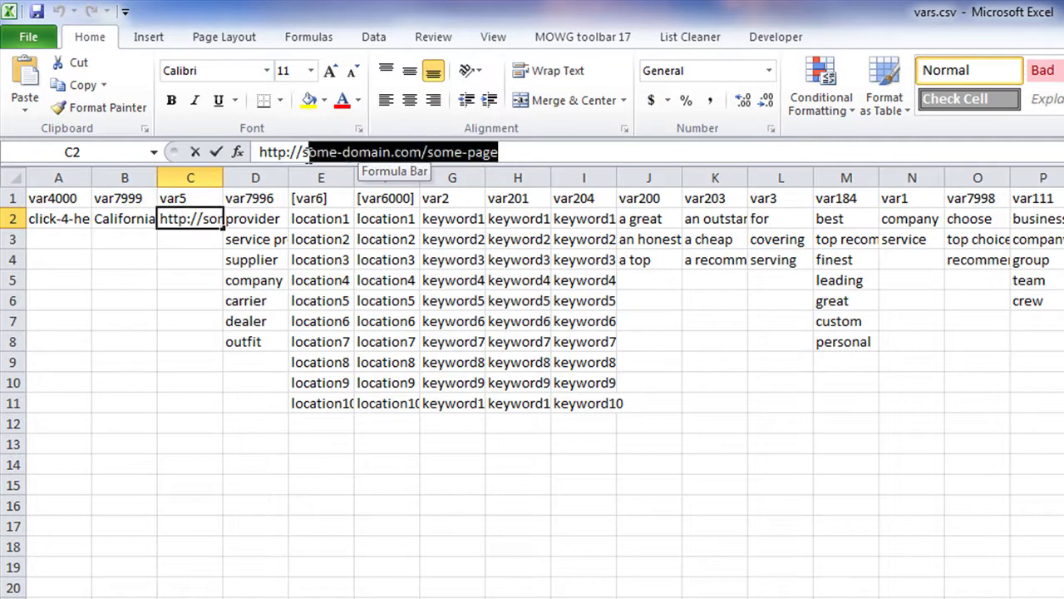
text(s)
key(BackSpace)
text(cali-0de)
key(BackSpace)
key(BackSpace)
key(BackSpace)
text(dent)
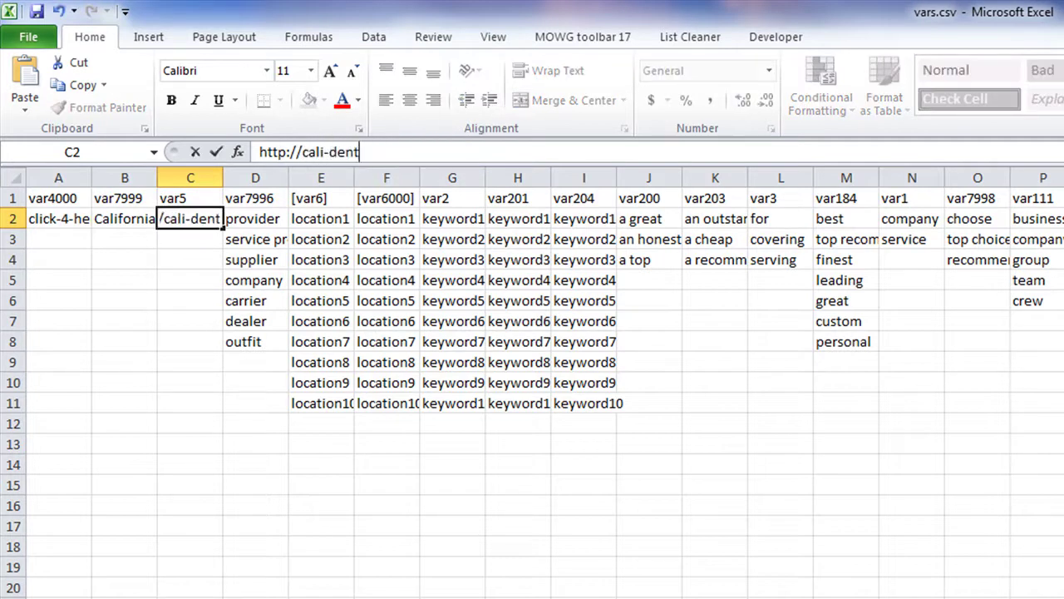
text(istry101)
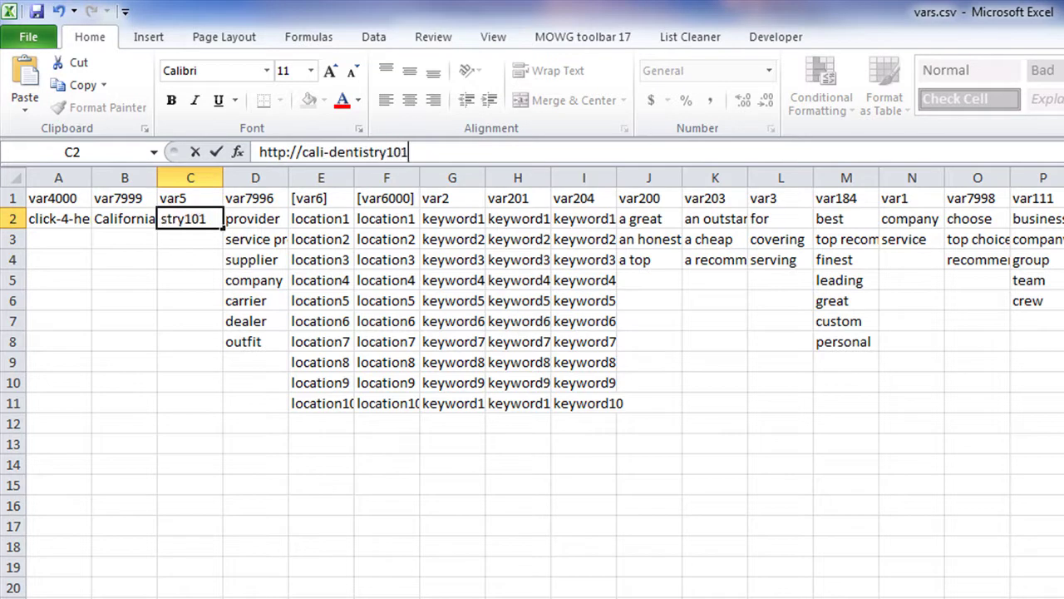
text(.c)
key(BackSpace)
text(net)
click(452, 546)
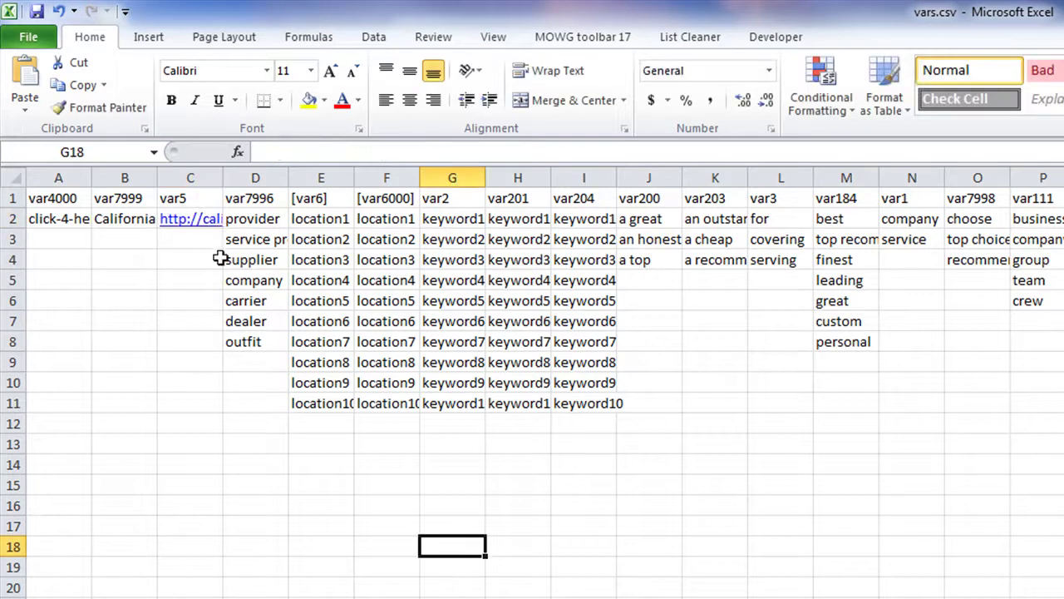
Remove the hyperlink from the var5 URL cell so it is plain text
right_click(186, 222)
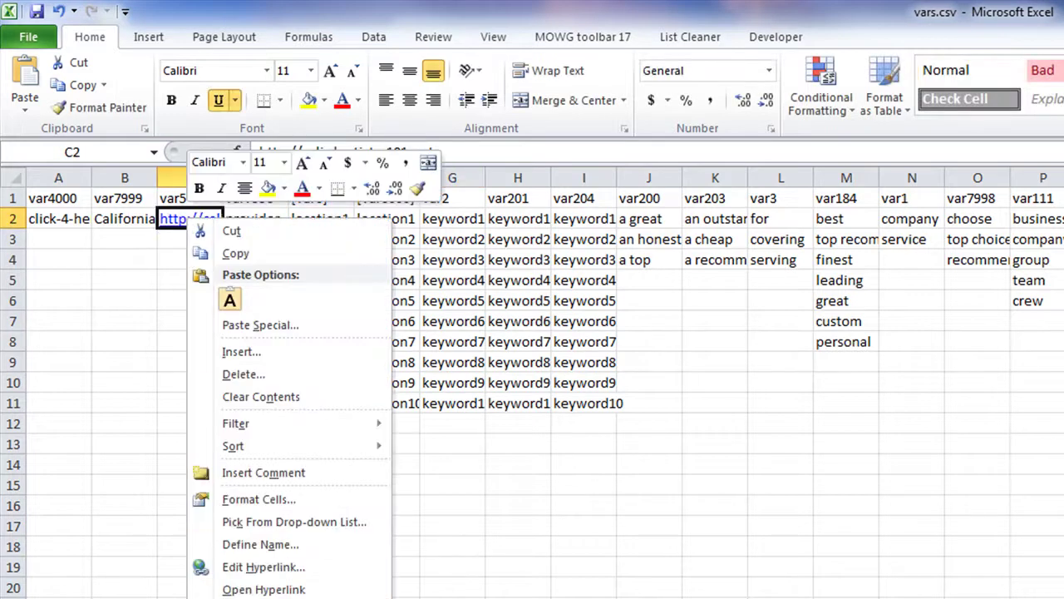
click(267, 598)
click(587, 552)
Replace the first three var7996 entries with dental clinic, dental office and dental practice
click(257, 220)
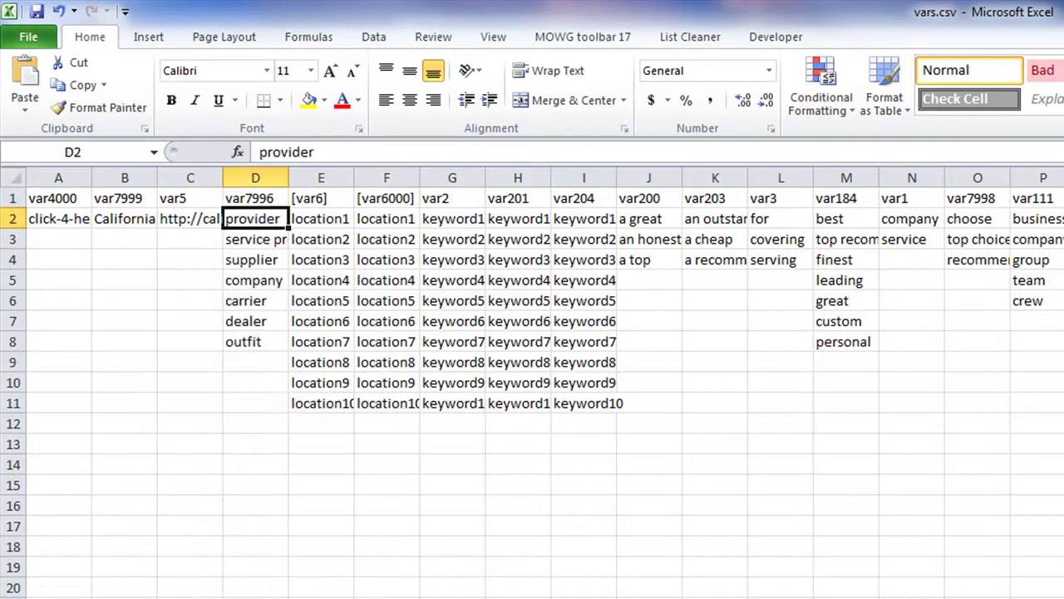
text(dental)
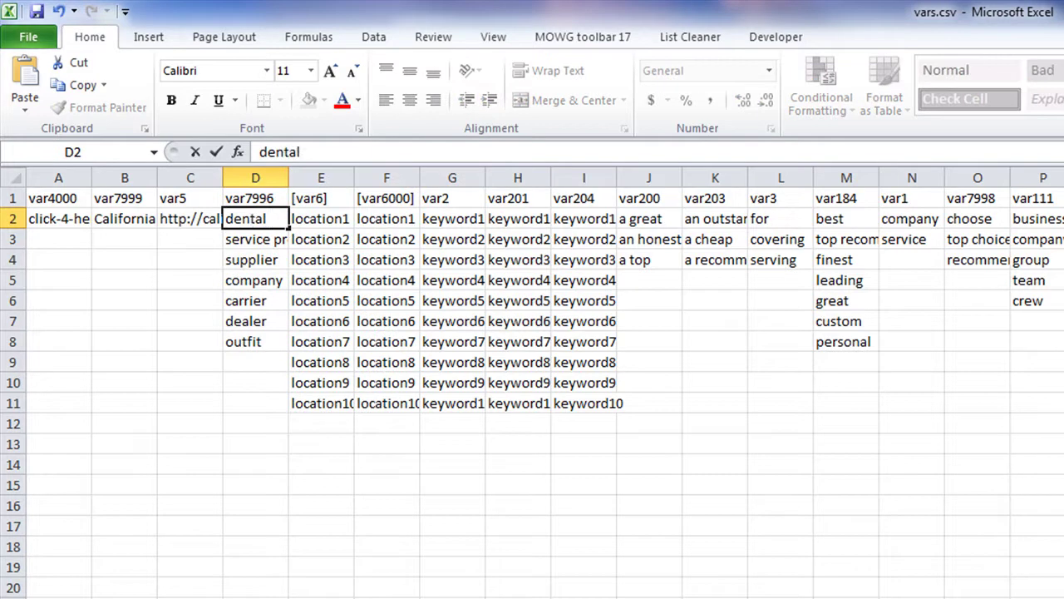
text( clinic)
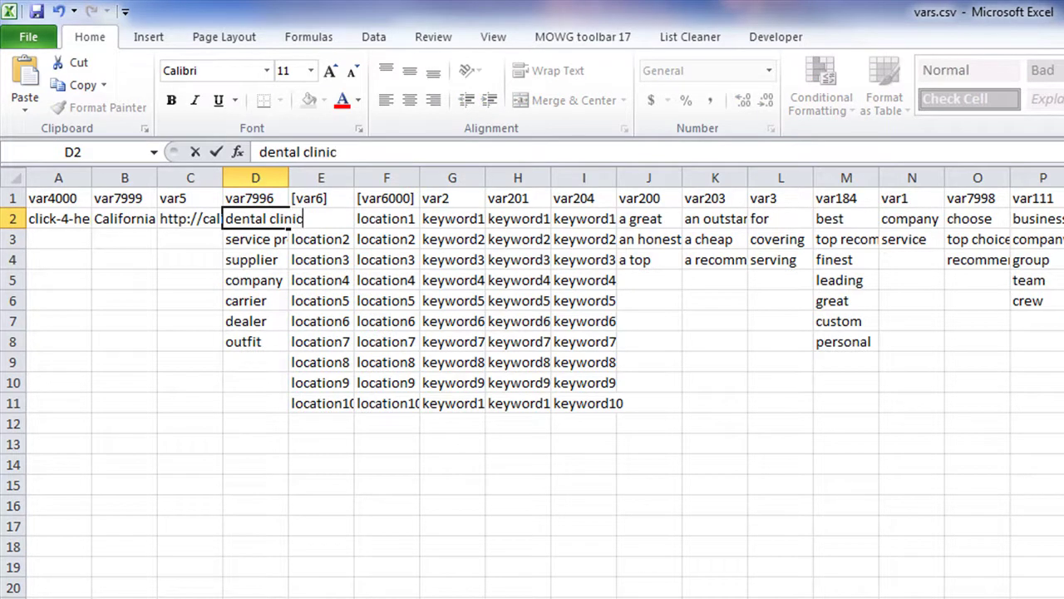
click(248, 238)
text(d)
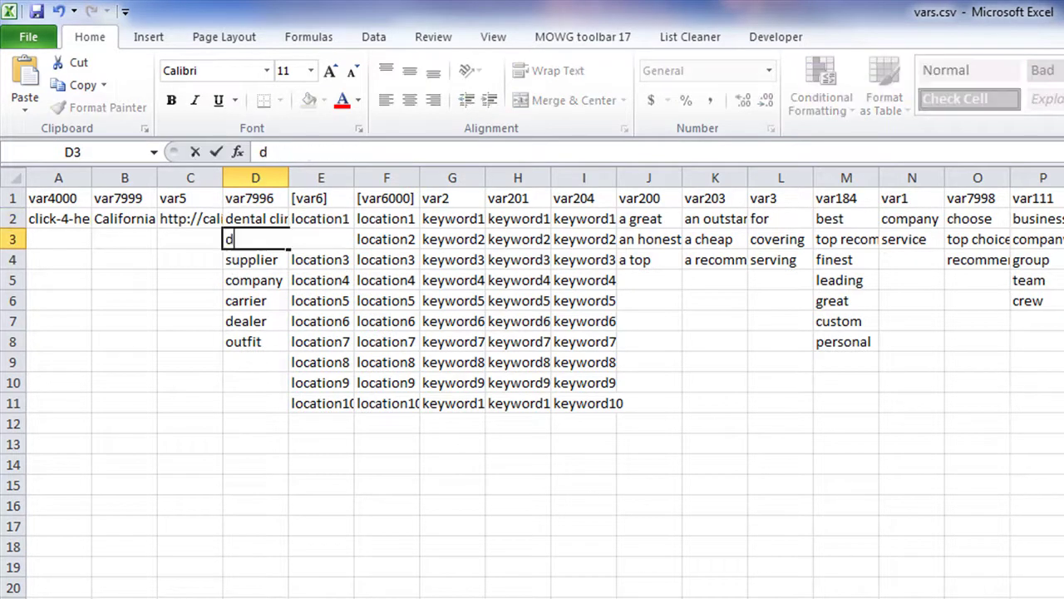
text(ental)
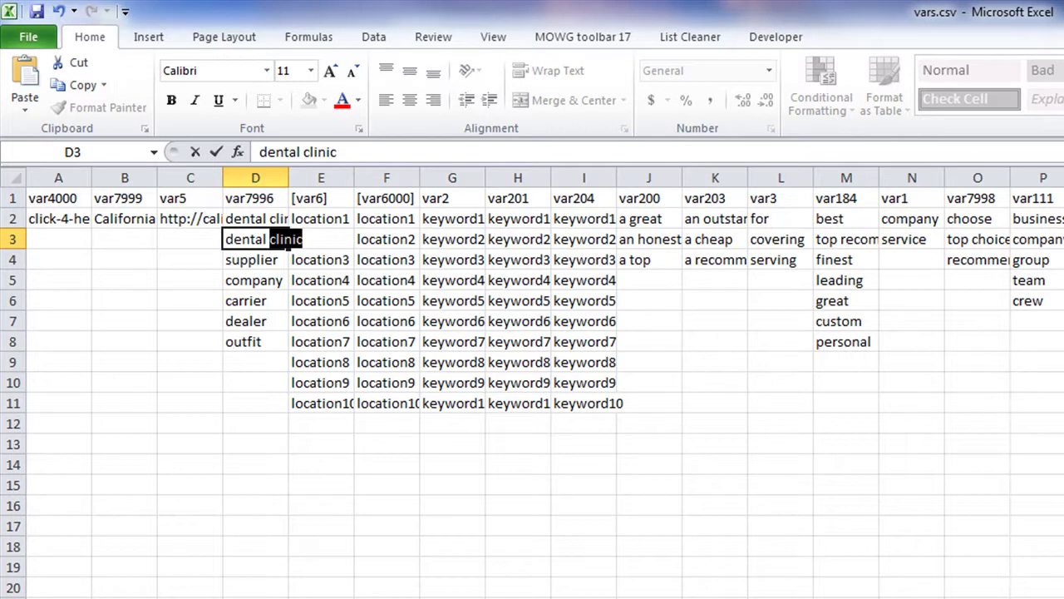
text(office)
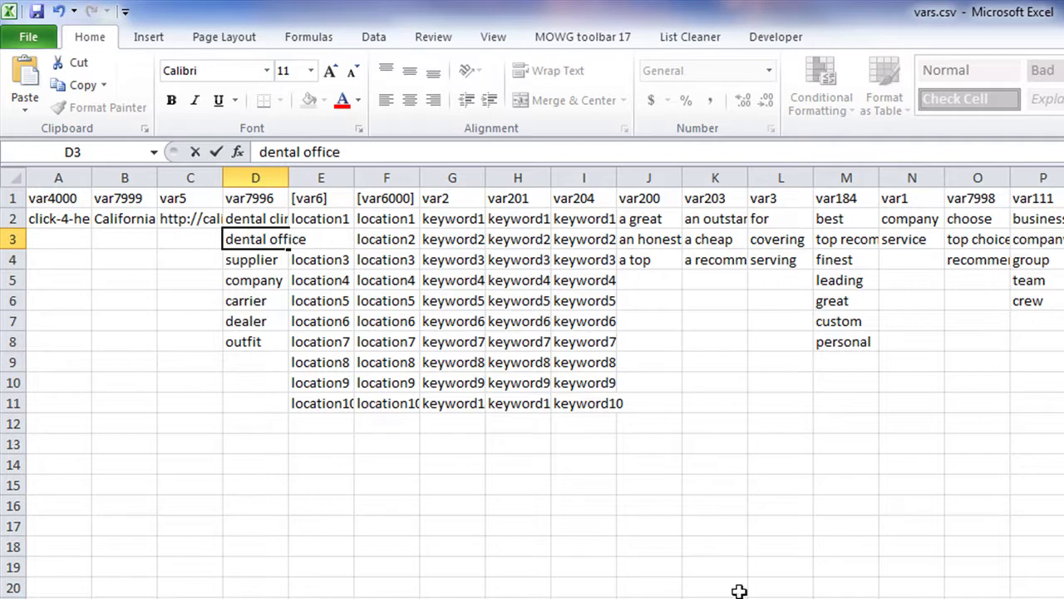
click(252, 261)
text(dn)
key(BackSpace)
text(ental prac)
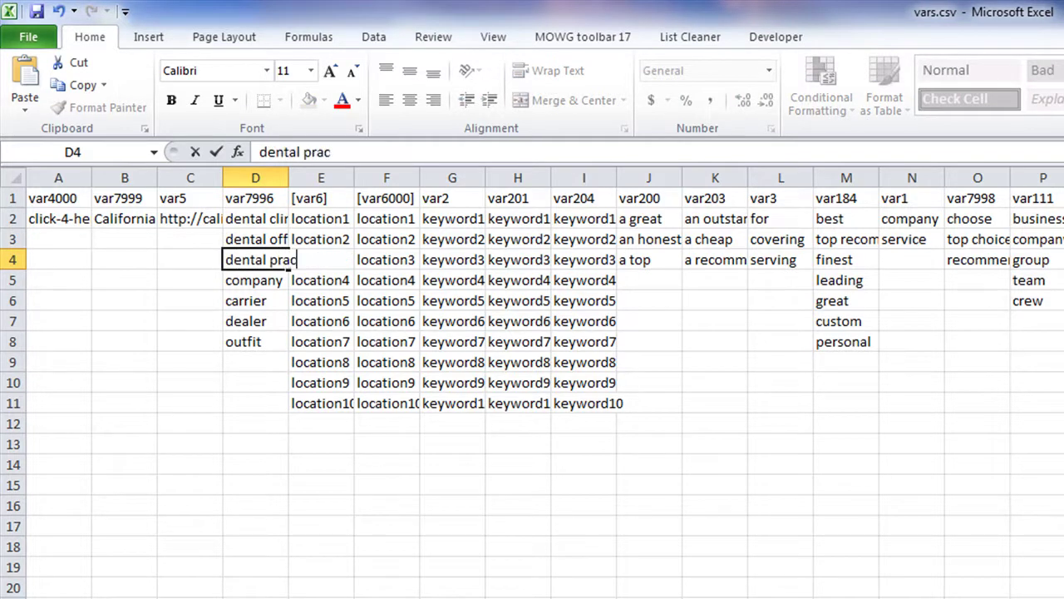
text(tice)
click(677, 547)
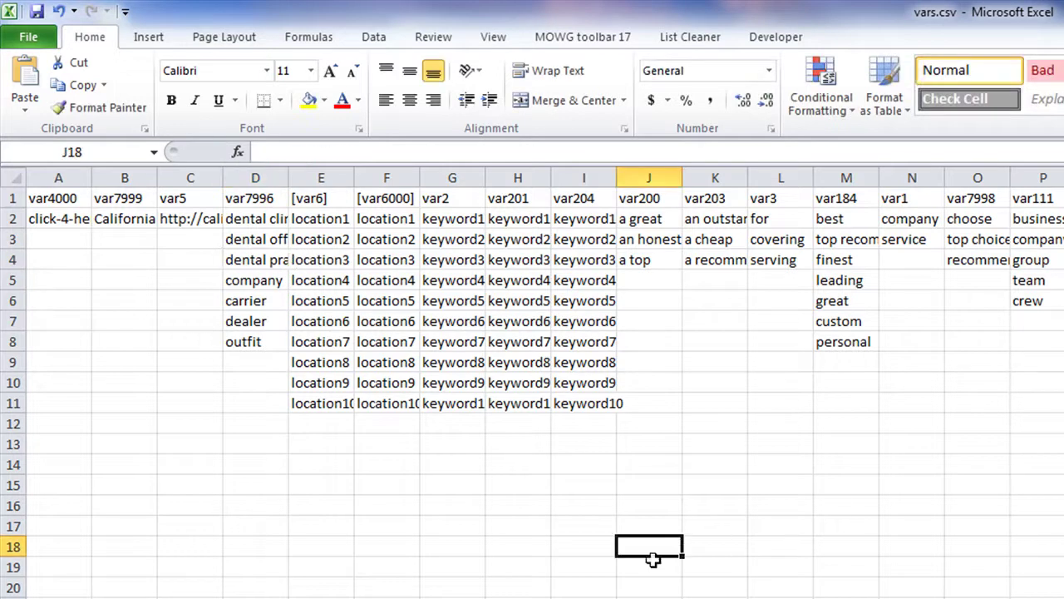
Delete the leftover var7996 entries from company down to outfit, shifting the cells up
click(268, 243)
click(268, 218)
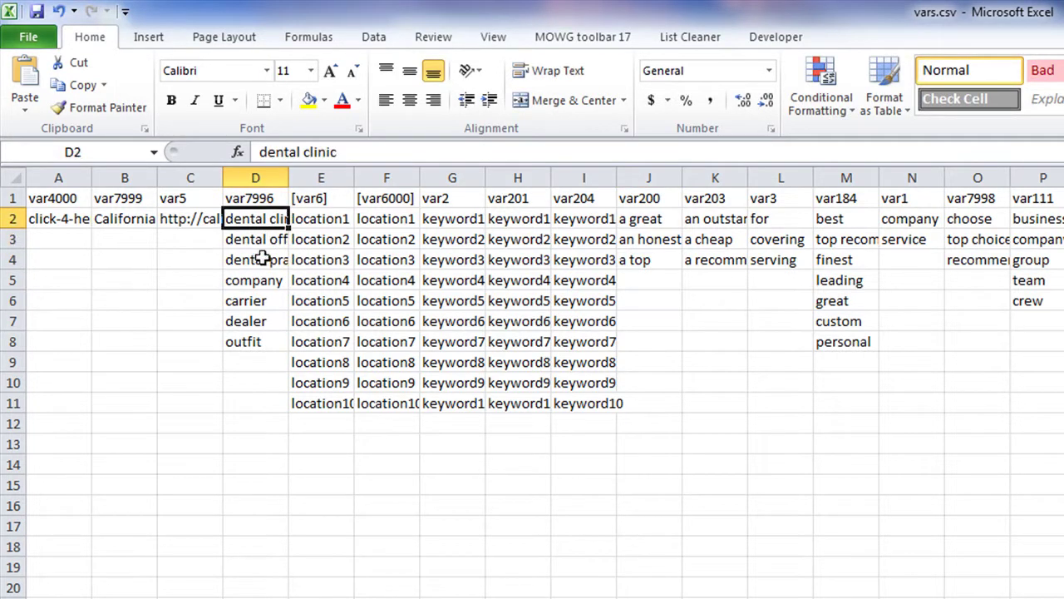
click(266, 259)
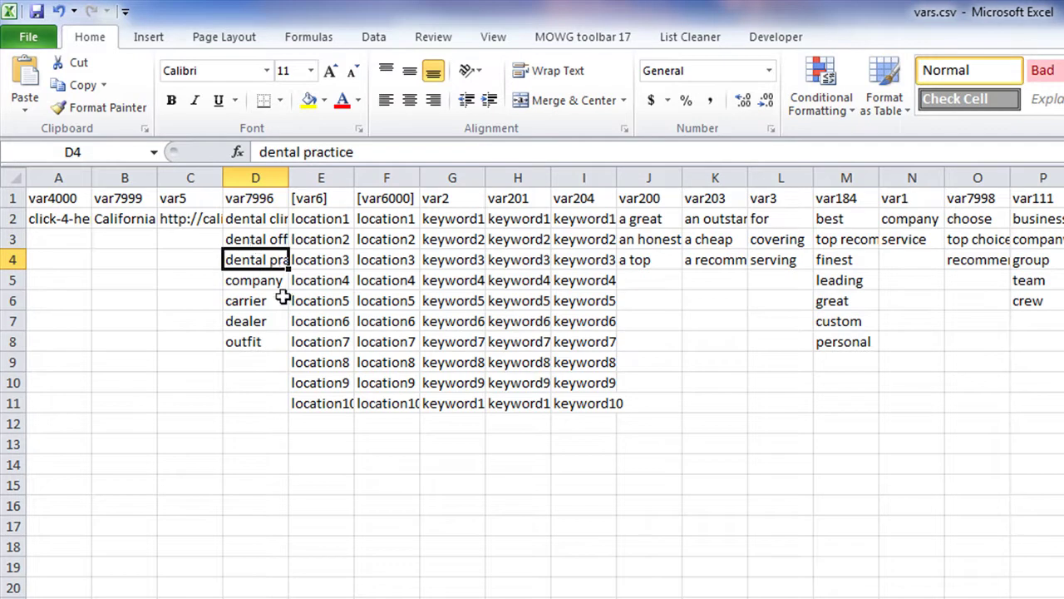
click(264, 278)
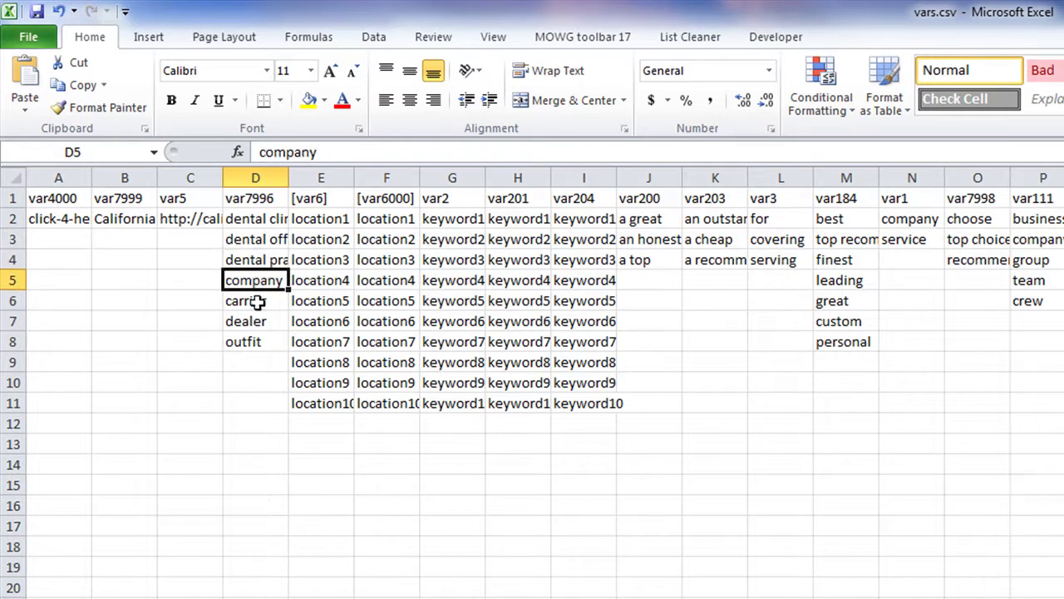
drag(260, 279, 248, 462)
right_click(240, 429)
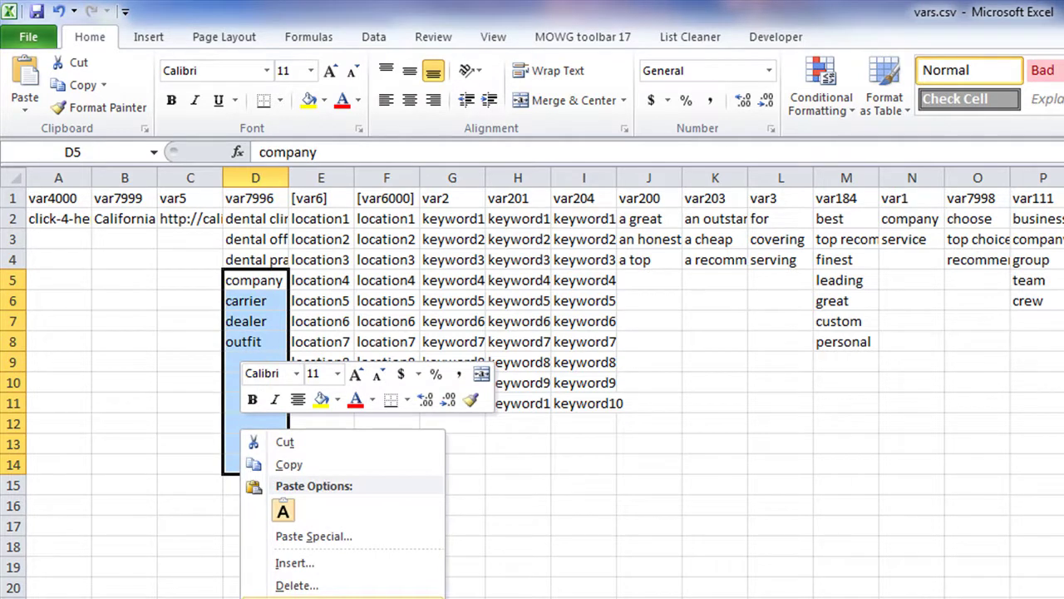
click(297, 586)
click(274, 571)
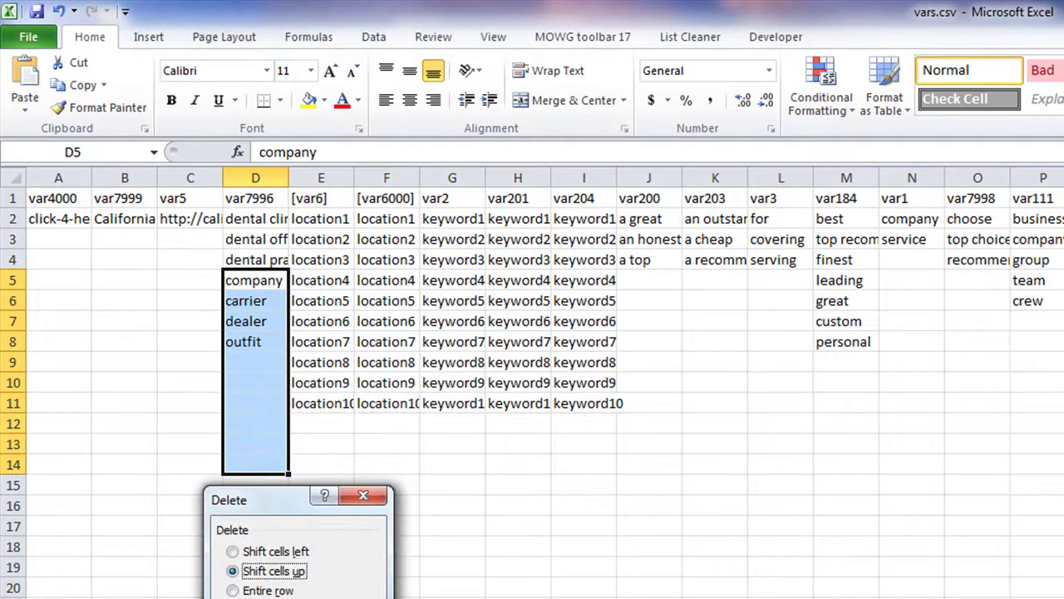
key(Return)
click(449, 503)
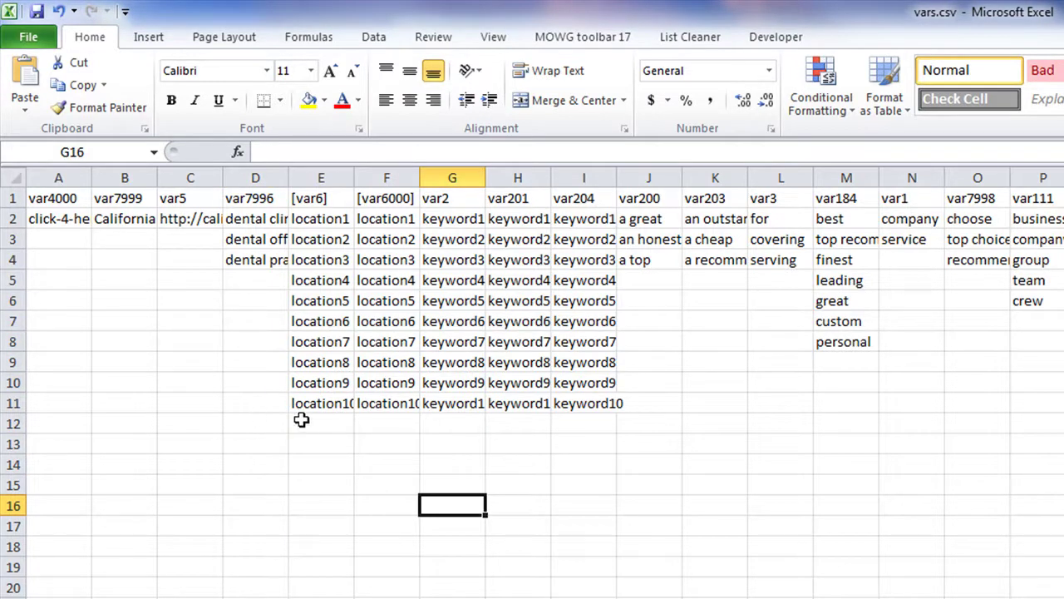
Clear the placeholder locations and keywords under [var6], [var6000], var2, var201 and var204 with the MOWG Drop All command
drag(323, 218, 366, 404)
click(463, 219)
drag(463, 219, 582, 404)
click(451, 593)
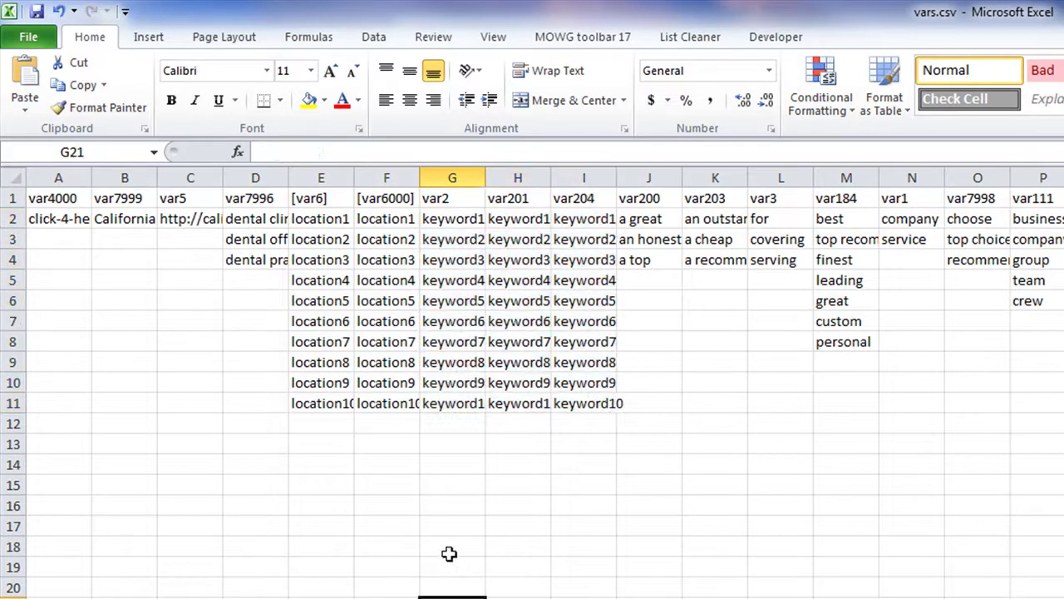
click(567, 40)
click(345, 88)
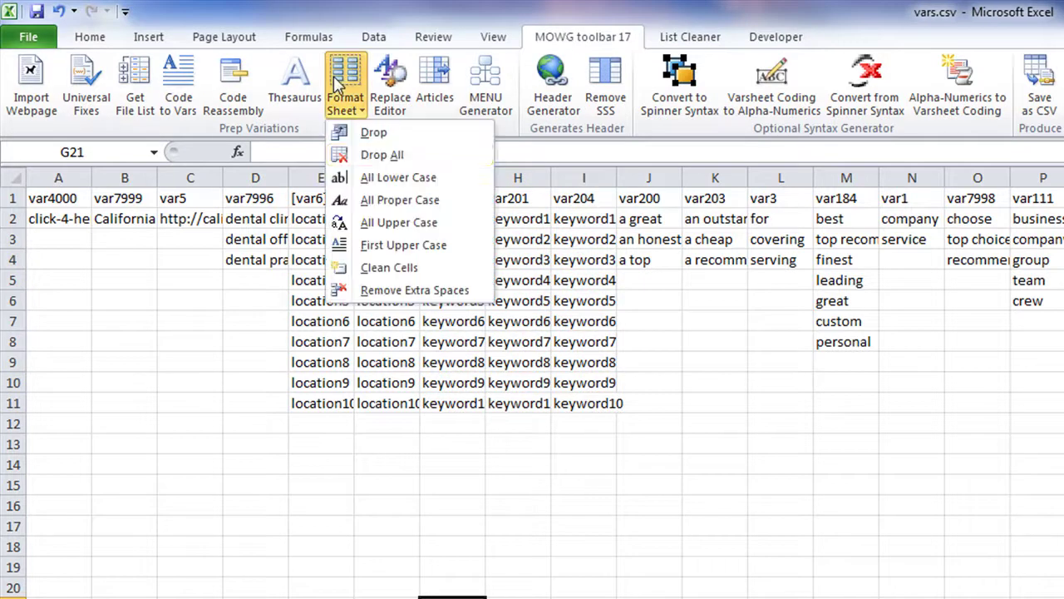
click(381, 155)
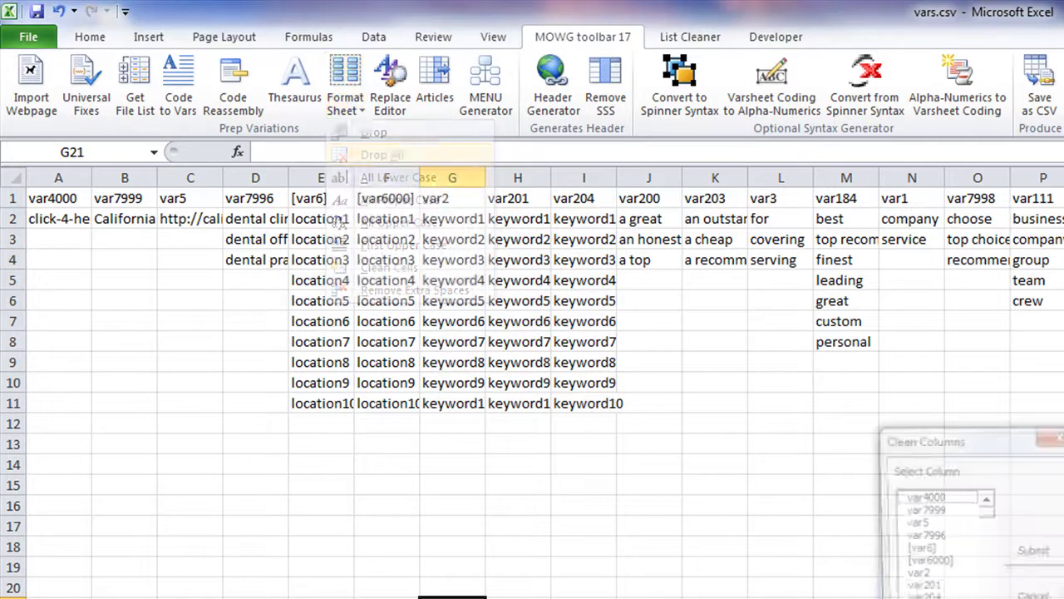
click(923, 554)
drag(923, 554, 923, 596)
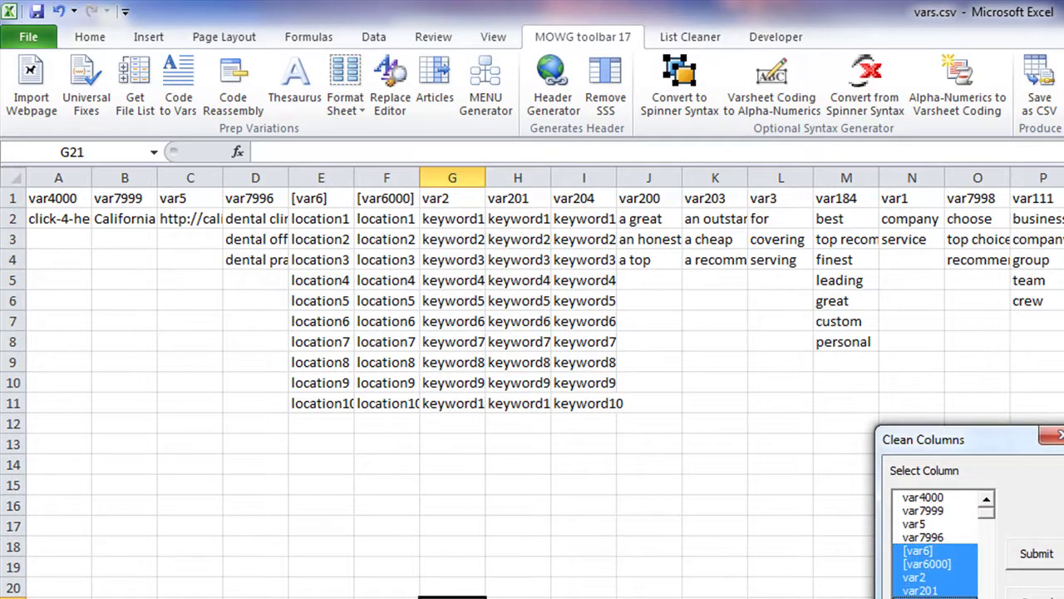
click(1035, 554)
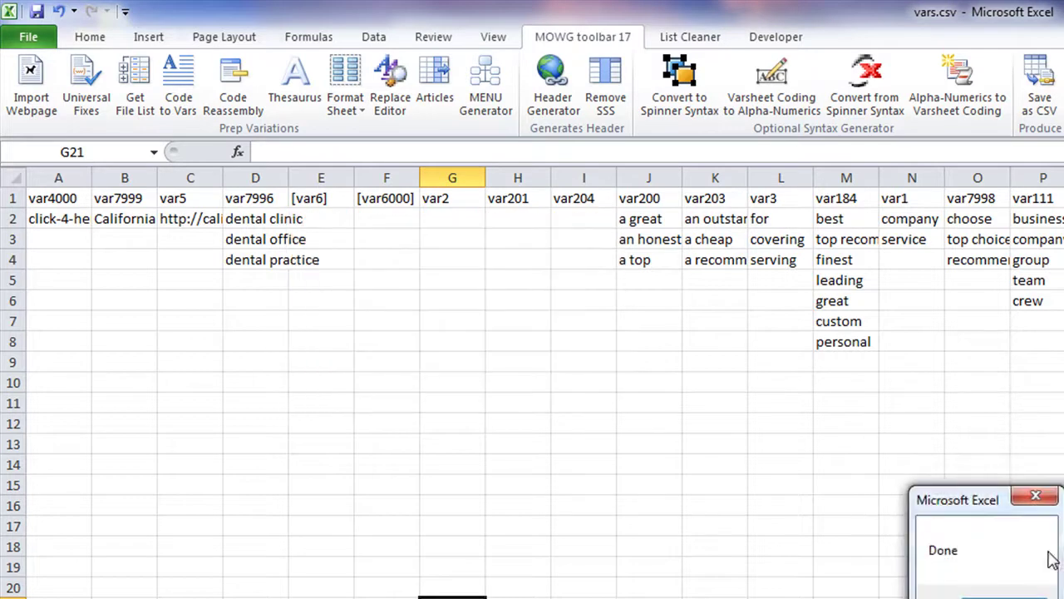